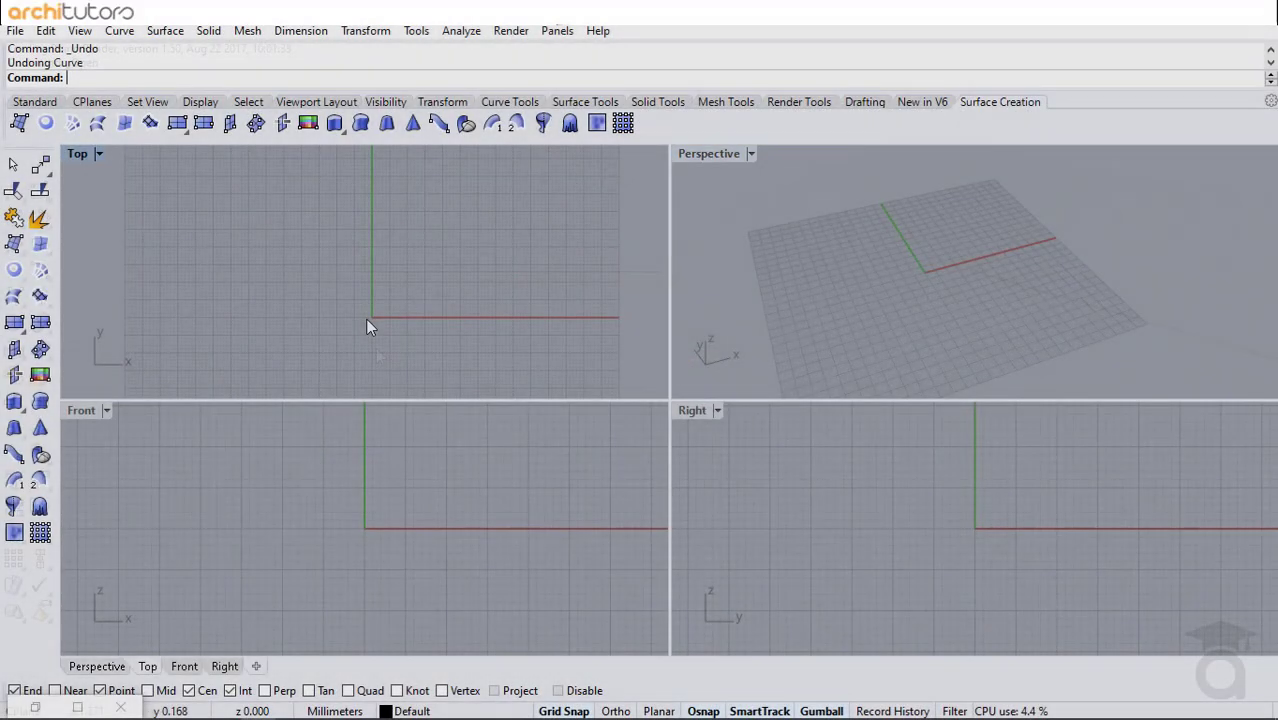
Draw a bowed three-point curve in the Top view from the origin to about 41 mm along the Y direction
type("Curve")
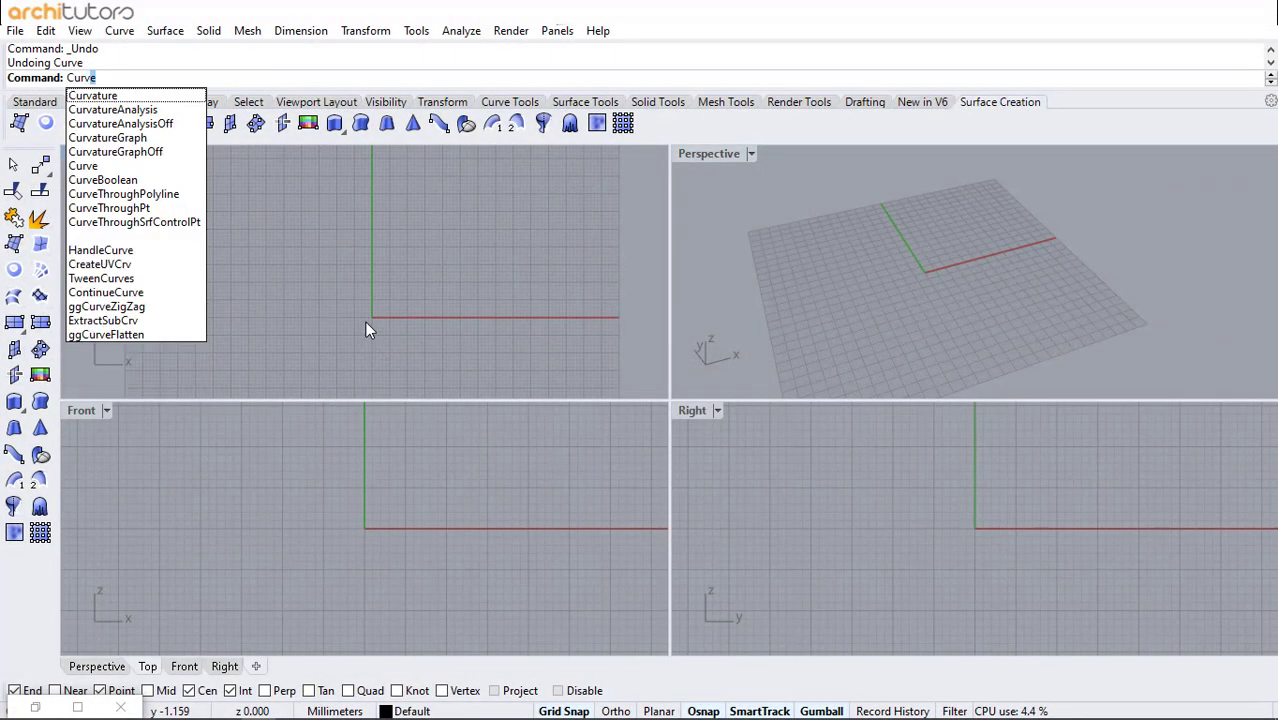
key("Return")
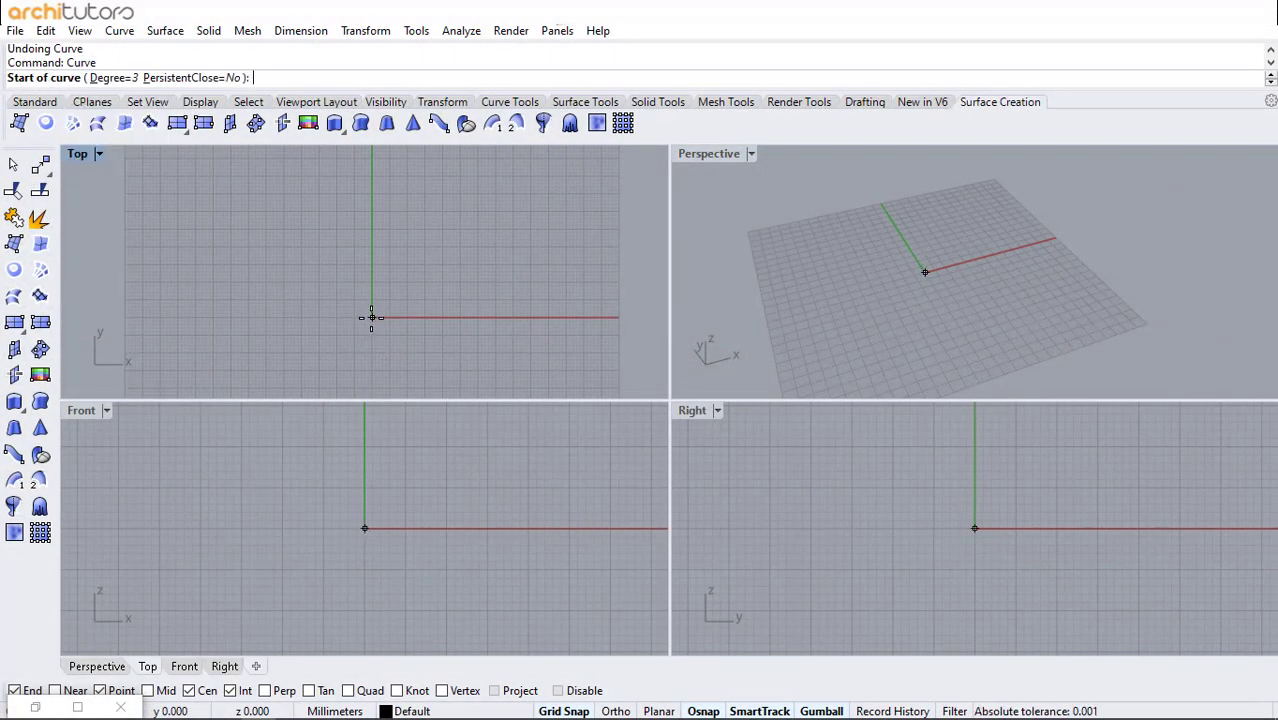
left_click(371, 317)
left_click(342, 234)
left_click(374, 173)
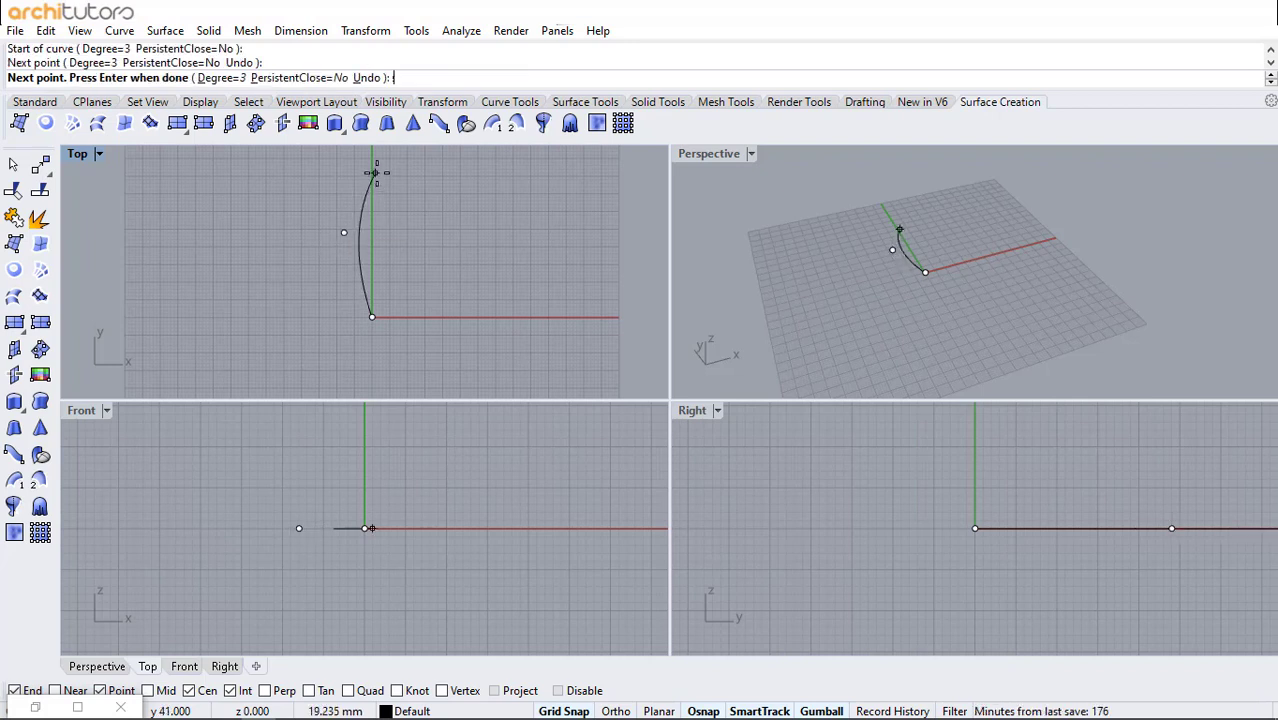
key("Return")
Draw a shallow arched three-point curve in the Front view, starting at the origin and ending on the X axis
key("Return")
left_click(365, 527)
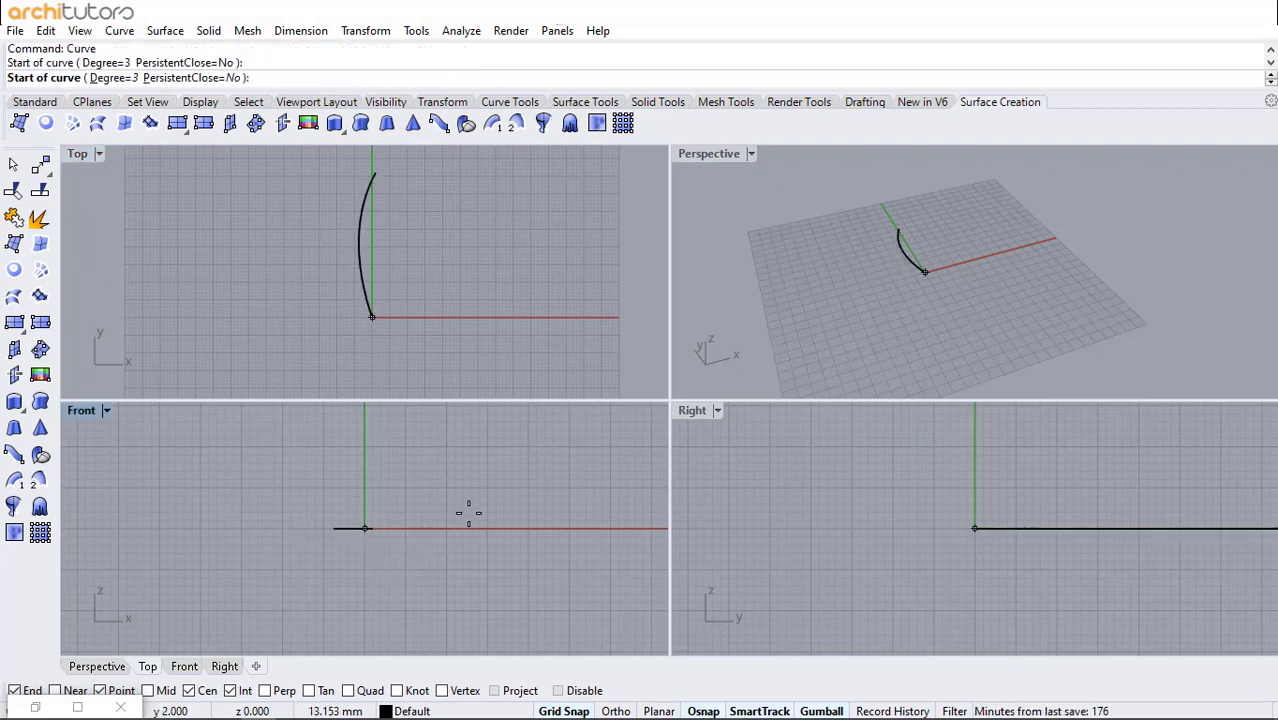
left_click(470, 512)
left_click(548, 528)
key("Return")
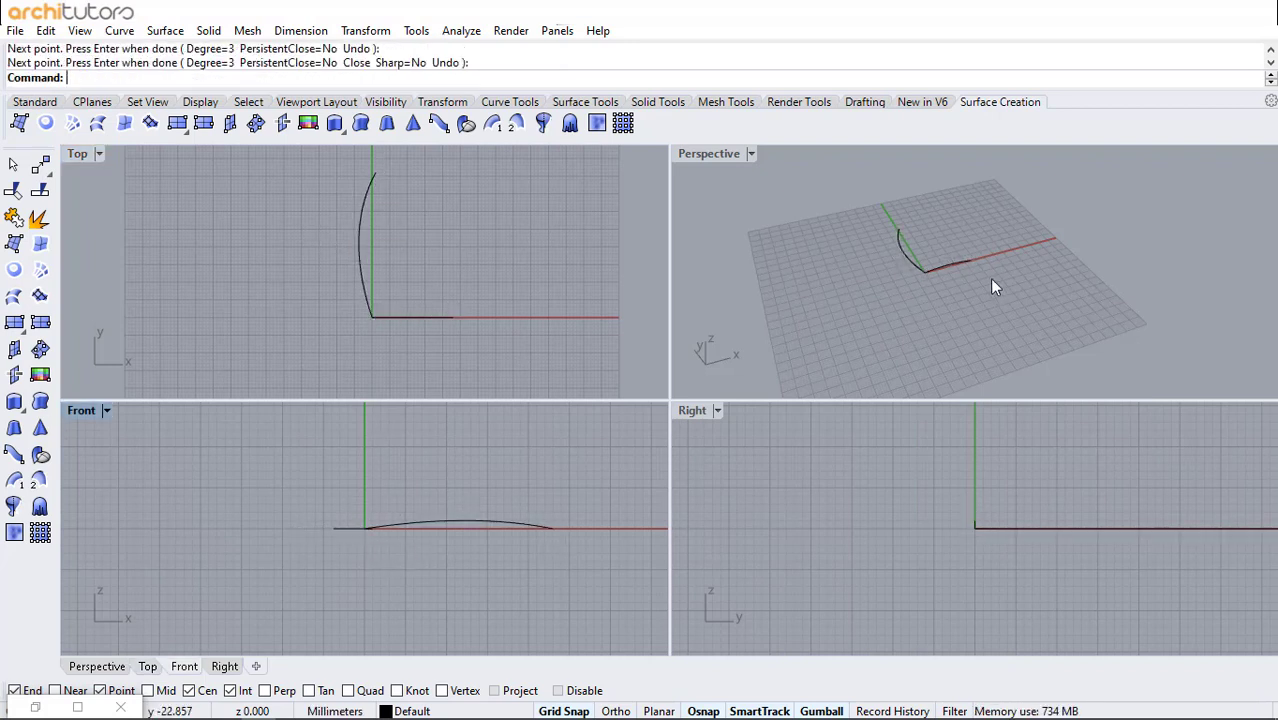
Select both curves and create a surface from them with Sweep 1 Rail
left_click_drag(958, 226, 856, 271)
left_click(491, 122)
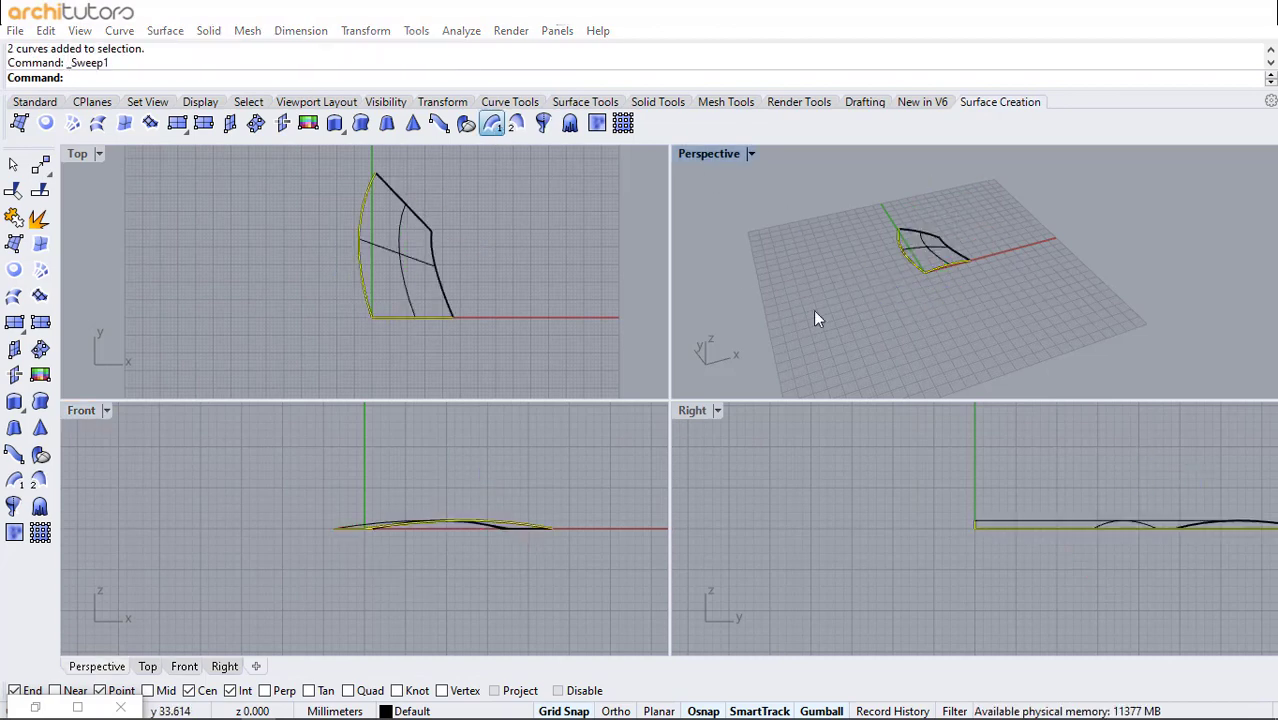
left_click(633, 544)
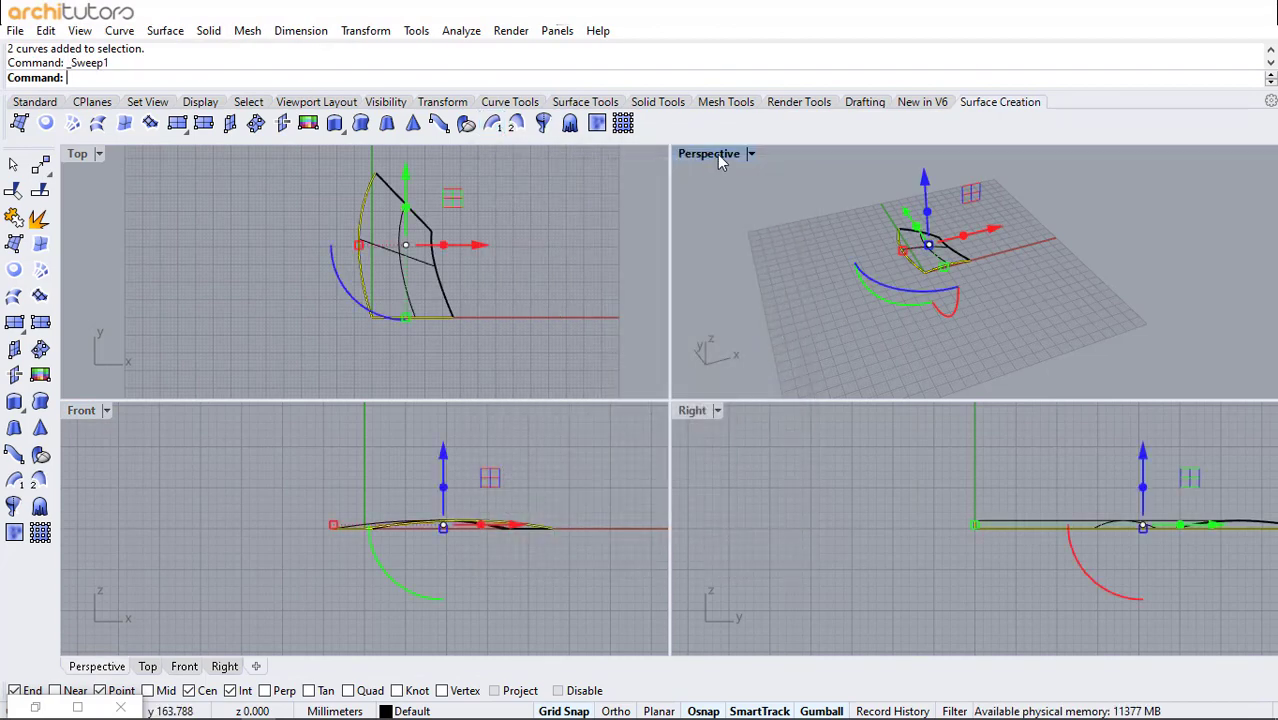
Maximize the Perspective viewport to show the swept surface
left_click(752, 153)
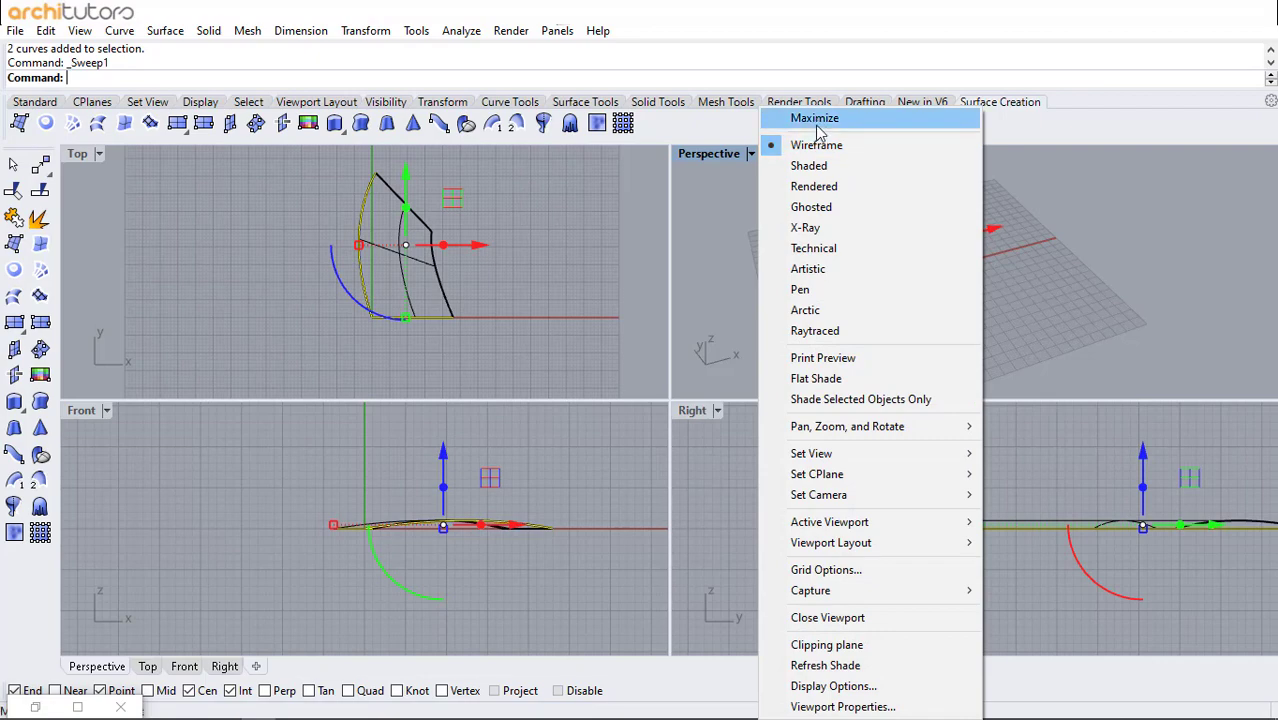
left_click(815, 118)
right_click_drag(562, 395, 686, 385)
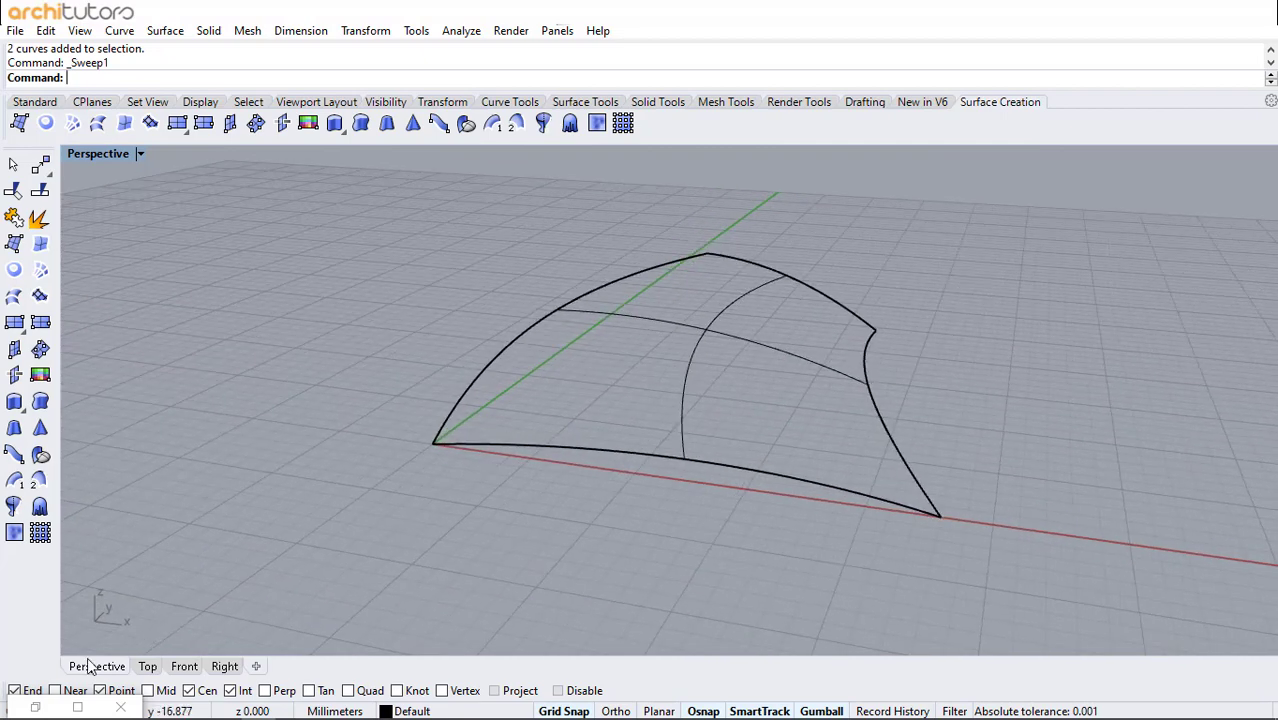
scroll(857, 370, "down", 5)
scroll(685, 362, "up", 4)
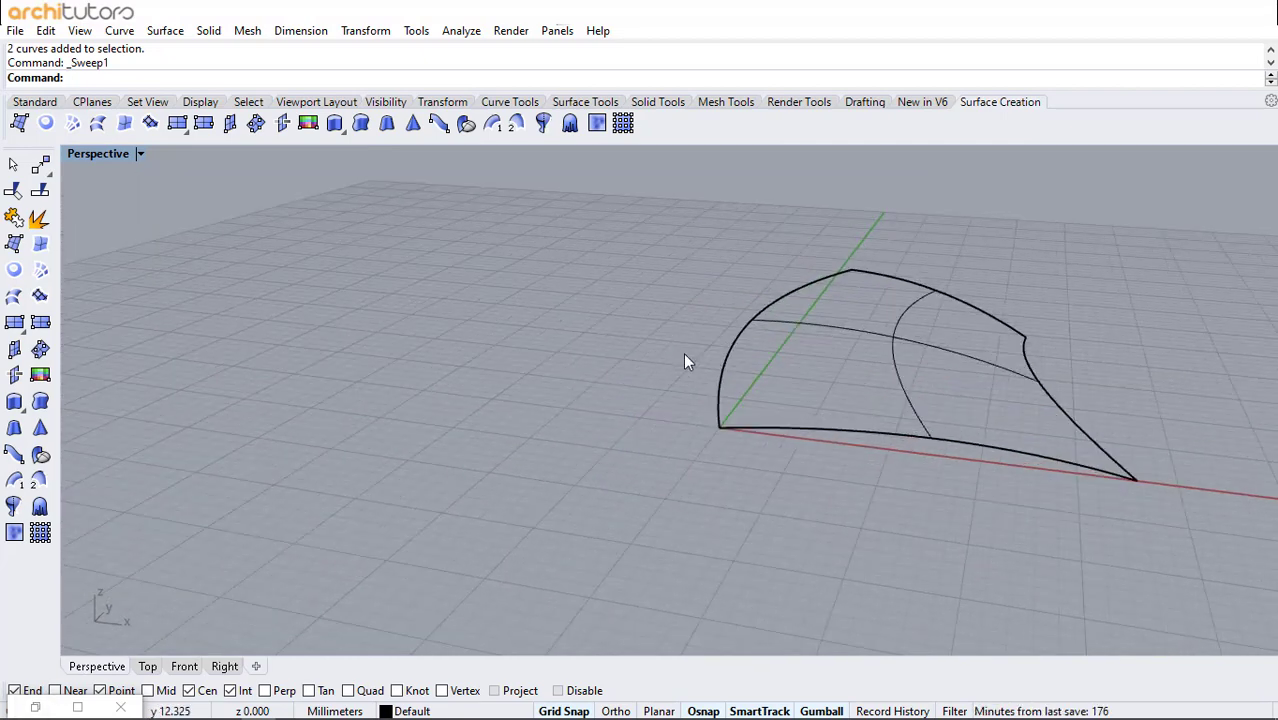
right_click_drag(685, 362, 707, 377)
Switch to Grasshopper, add a Surface parameter and reference the swept surface in it
left_click(35, 707)
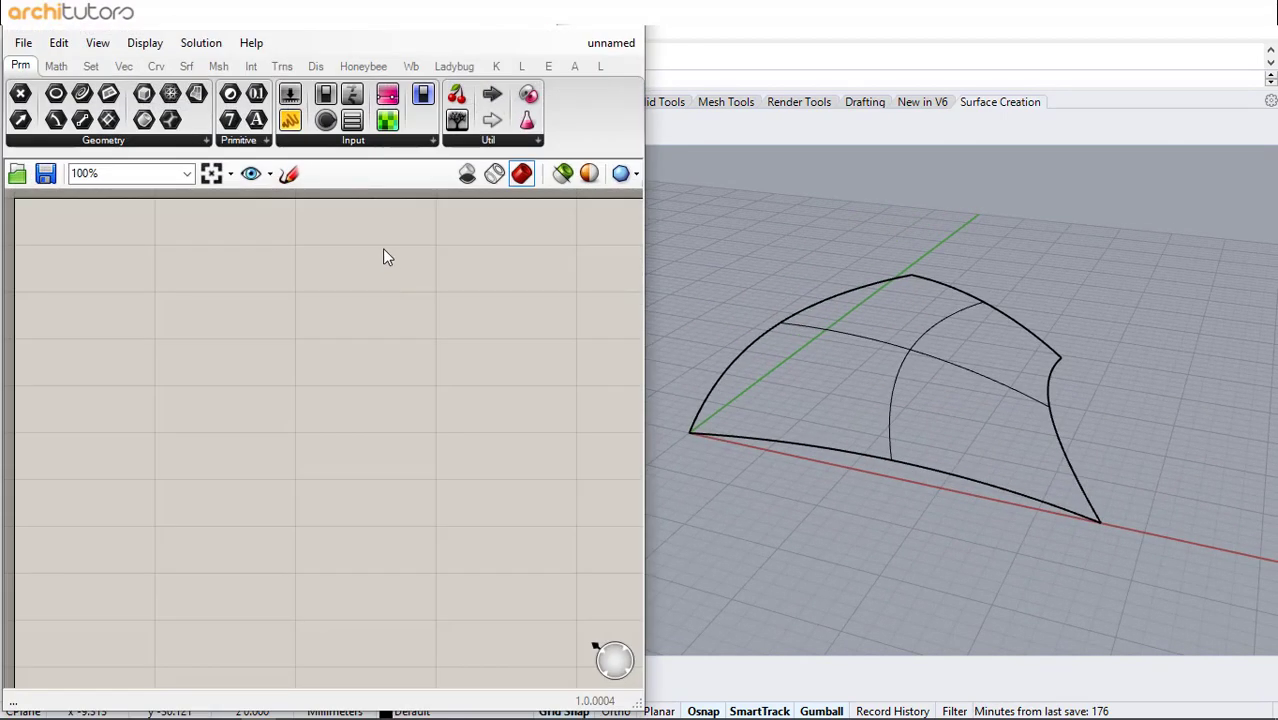
double_click(97, 265)
type("srf")
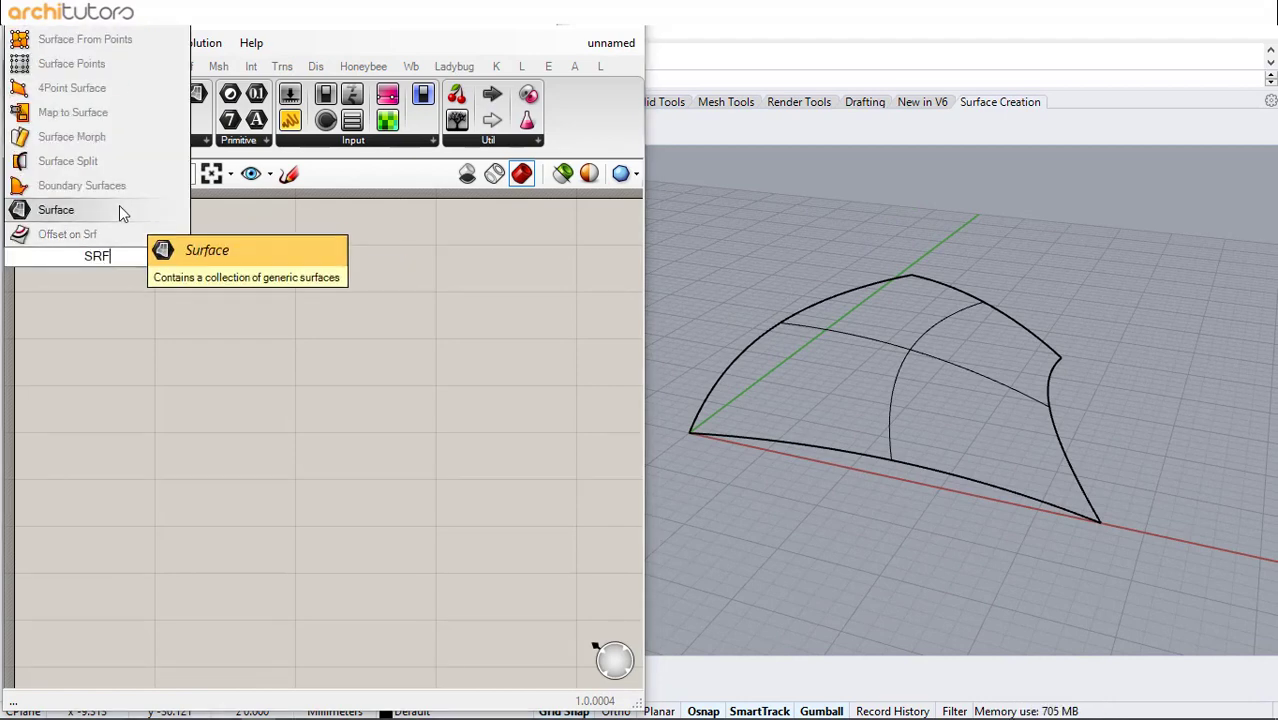
left_click(119, 205)
right_click(100, 258)
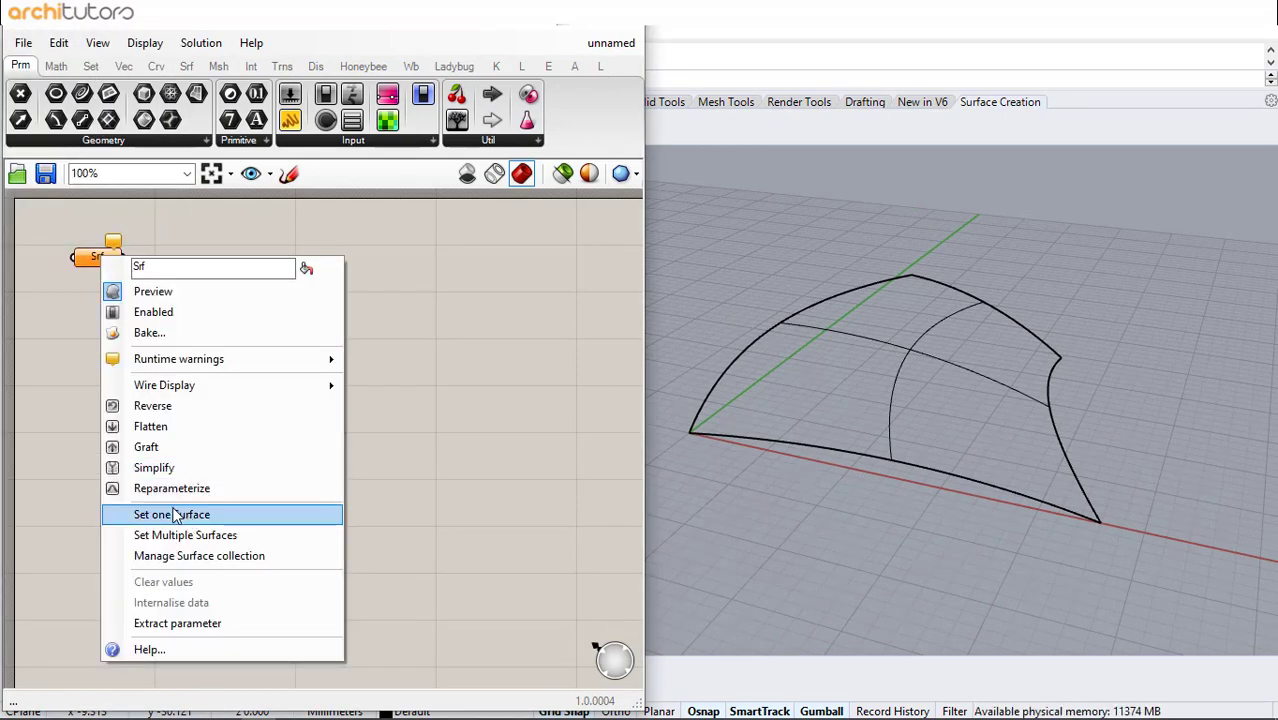
left_click(200, 515)
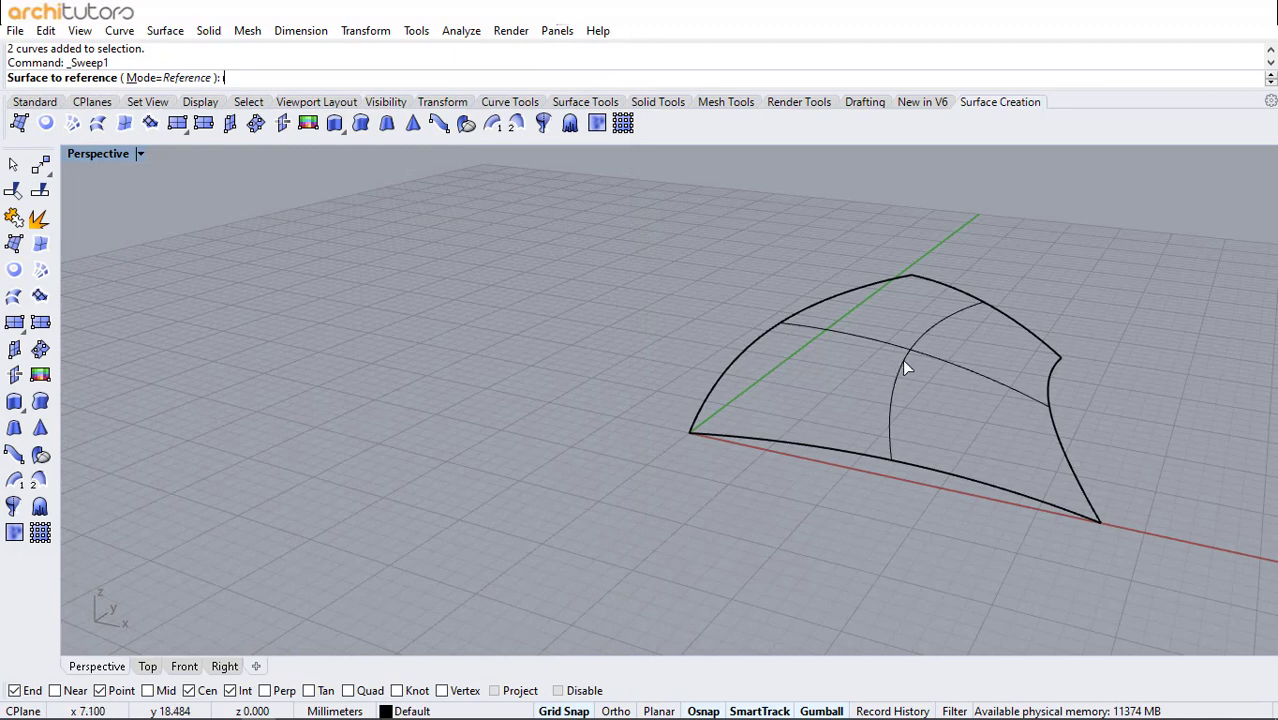
left_click(904, 362)
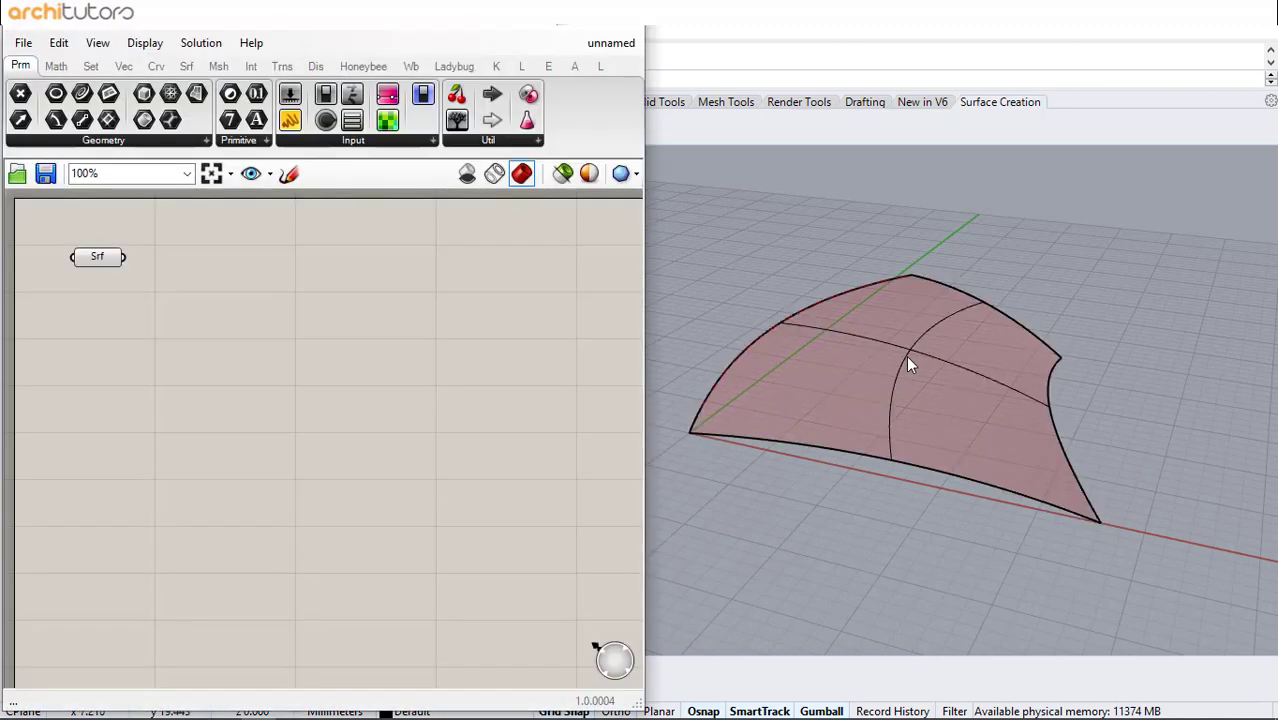
Add an Isotrim component and connect the Surface parameter to its surface input
double_click(248, 278)
type("ISO")
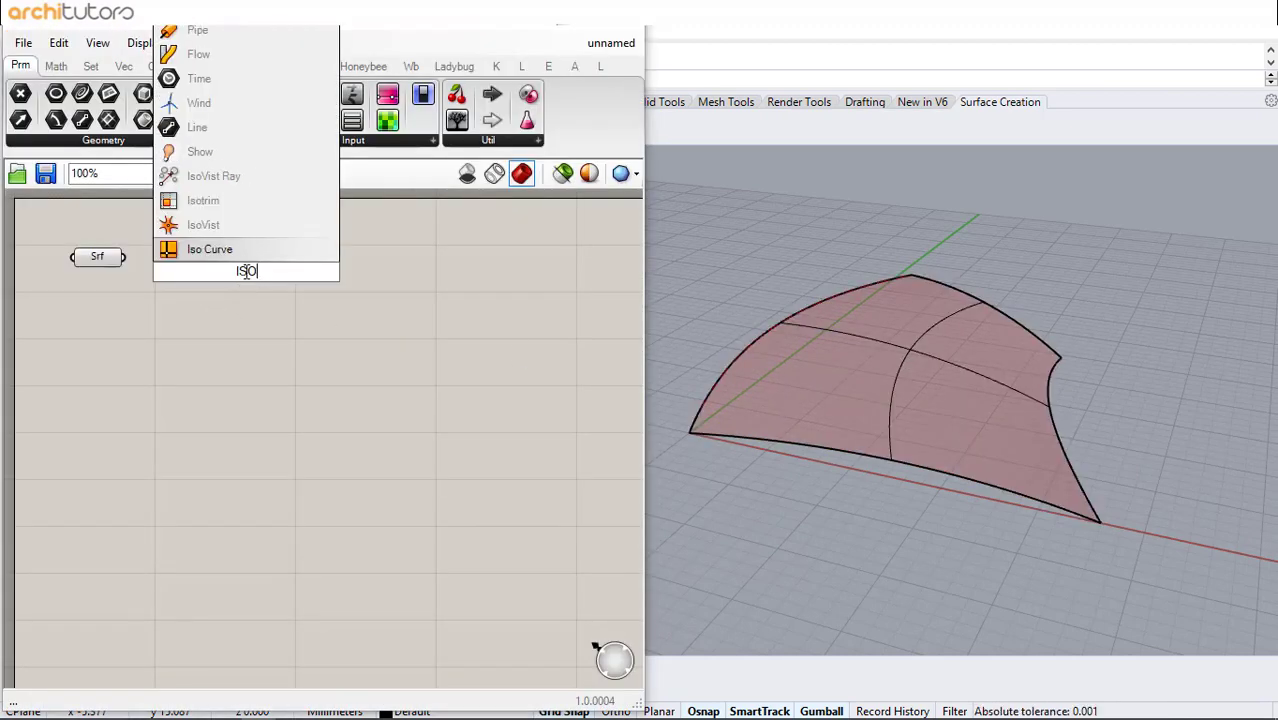
left_click(224, 223)
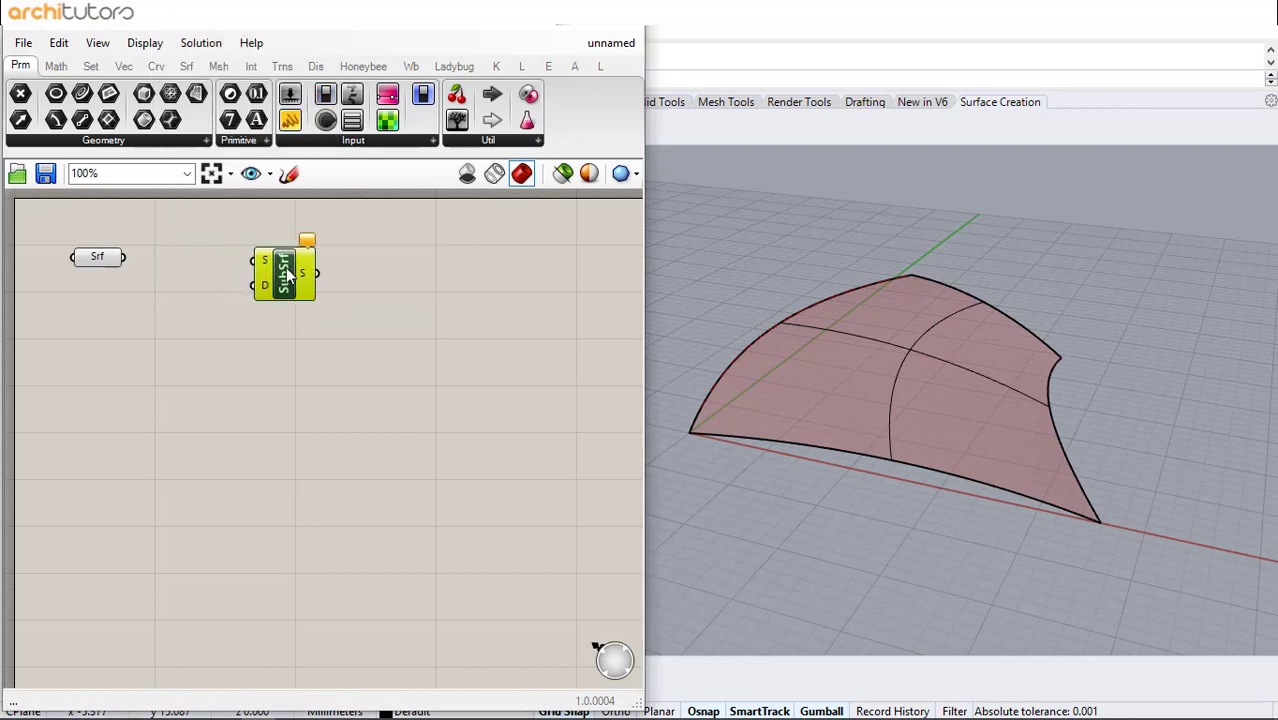
left_click_drag(126, 257, 324, 271)
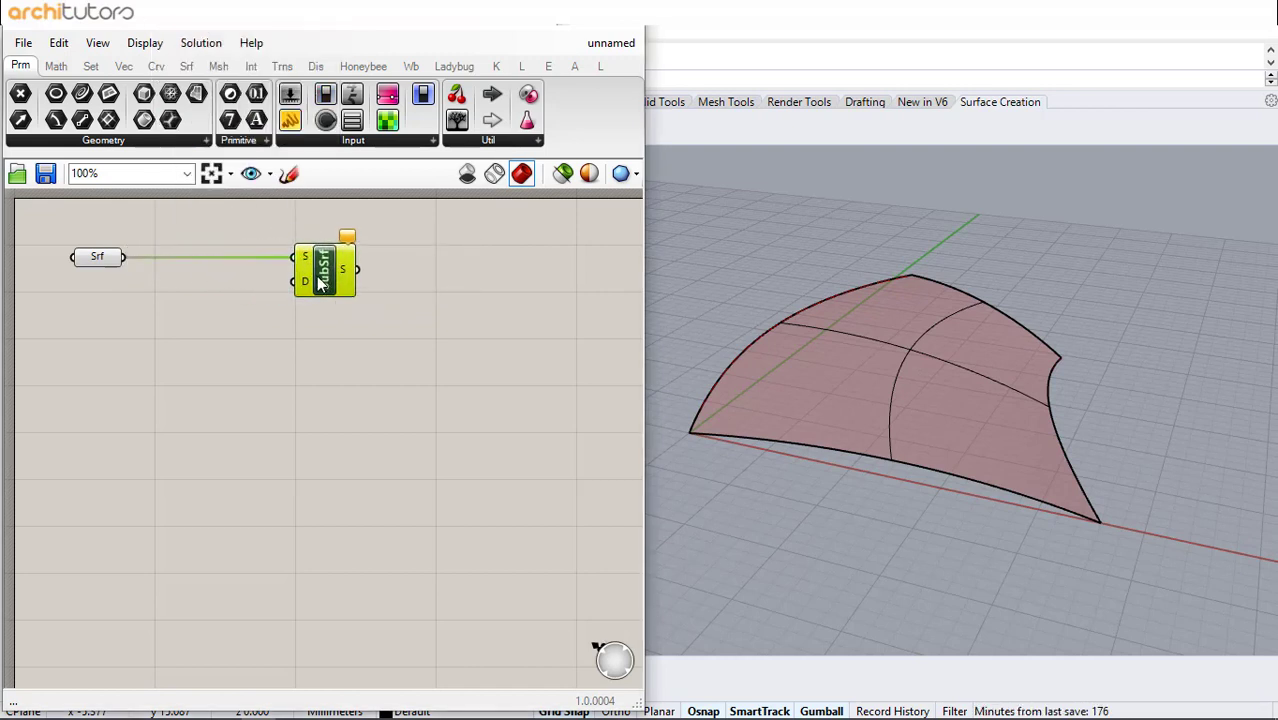
Add a Divide Domain² component, feed it the surface, and connect its segments to Isotrim's domain input
double_click(151, 372)
type("DIVI")
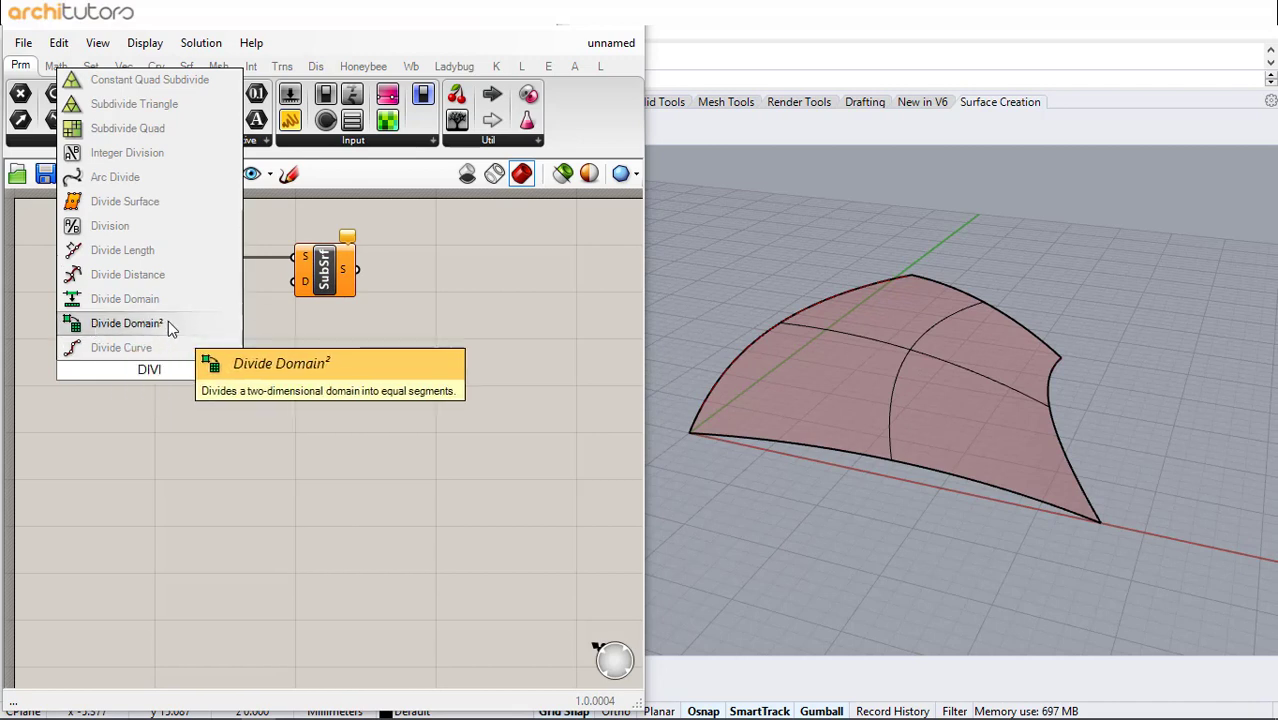
left_click(166, 325)
left_click_drag(120, 350, 294, 281)
left_click_drag(225, 360, 242, 356)
Add two integer number sliders set to 15 and connect them to Divide Domain²'s U and V inputs
double_click(99, 369)
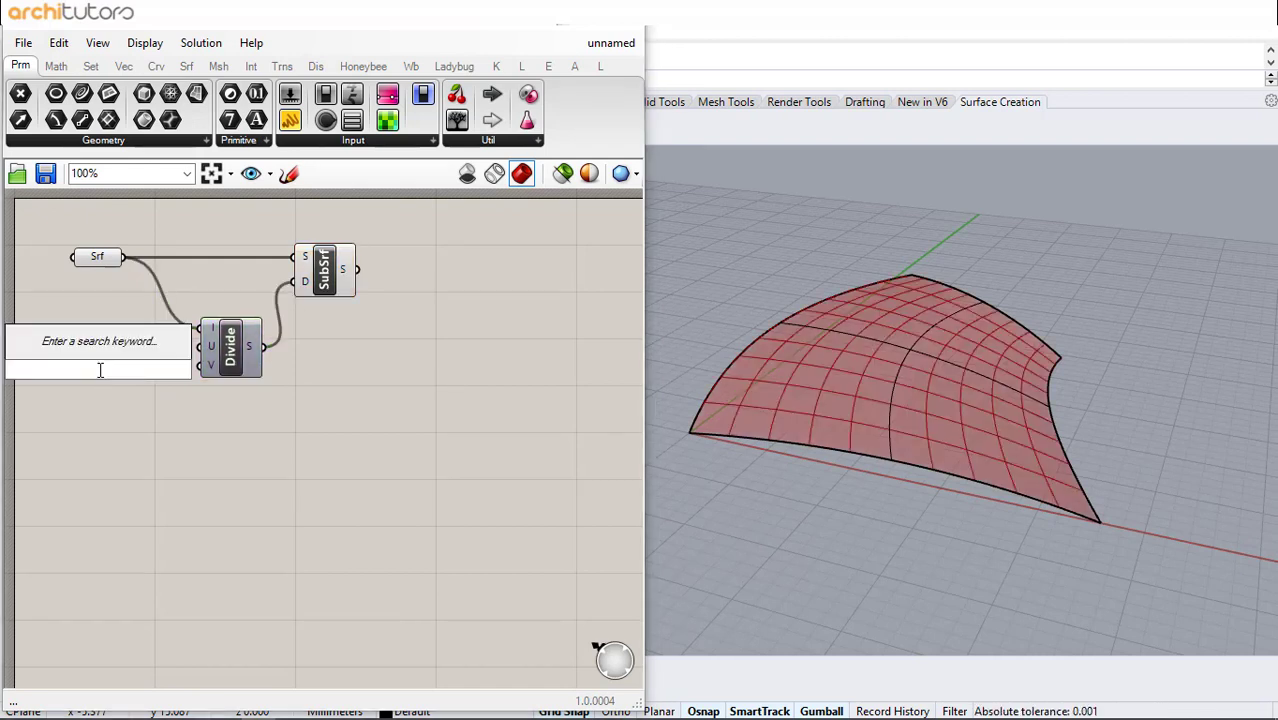
type("slider")
key("Return")
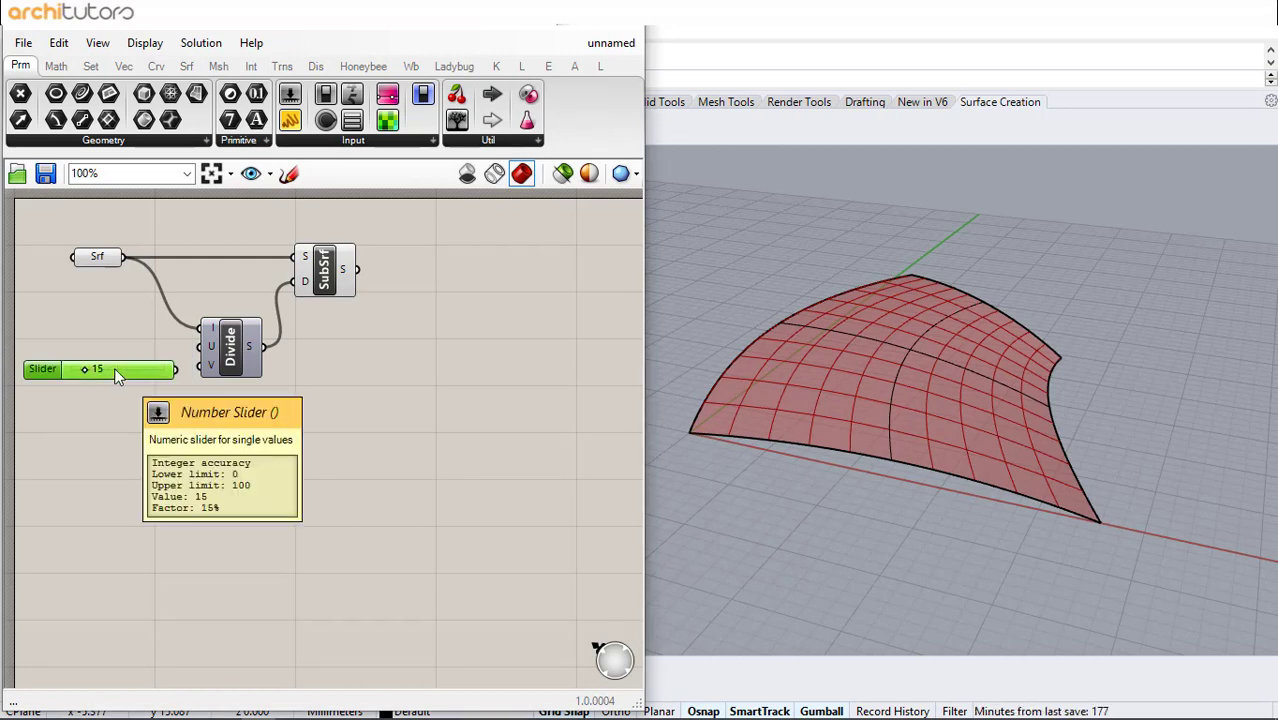
left_click_drag(114, 368, 249, 352)
left_click(130, 385)
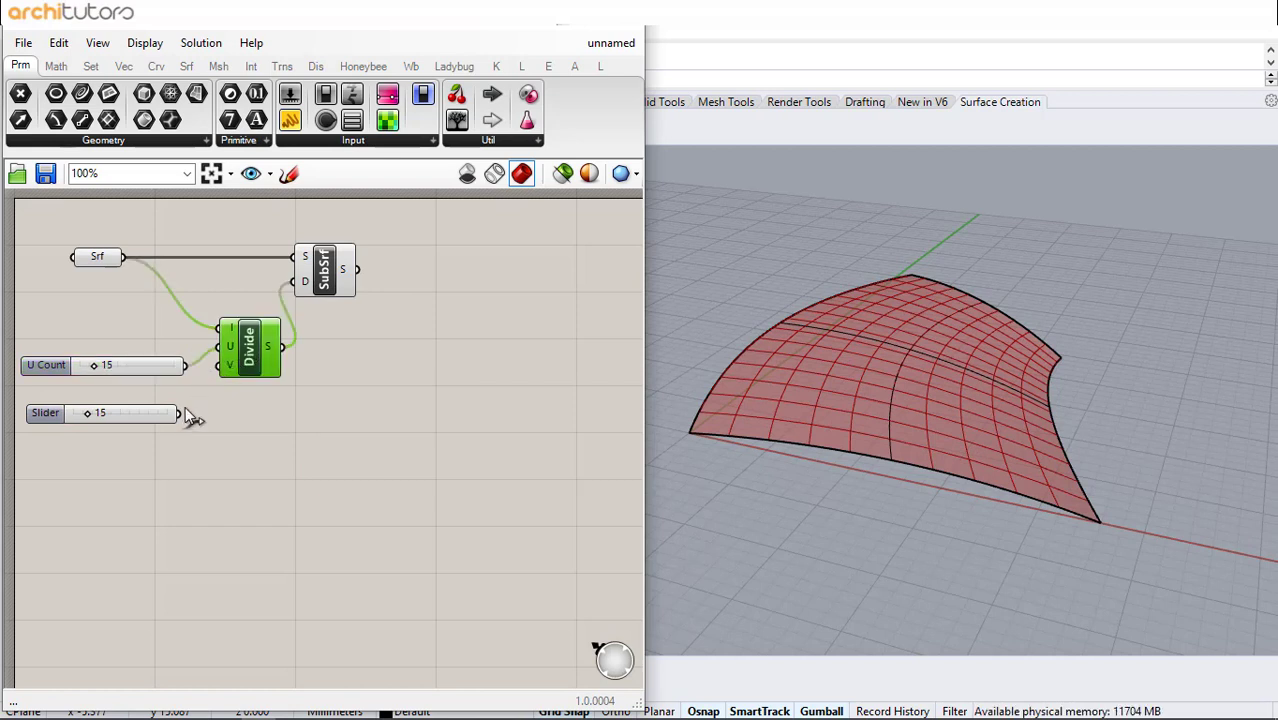
left_click_drag(181, 413, 220, 365)
Set both the U Count and V Count sliders to 12
left_click_drag(96, 366, 91, 366)
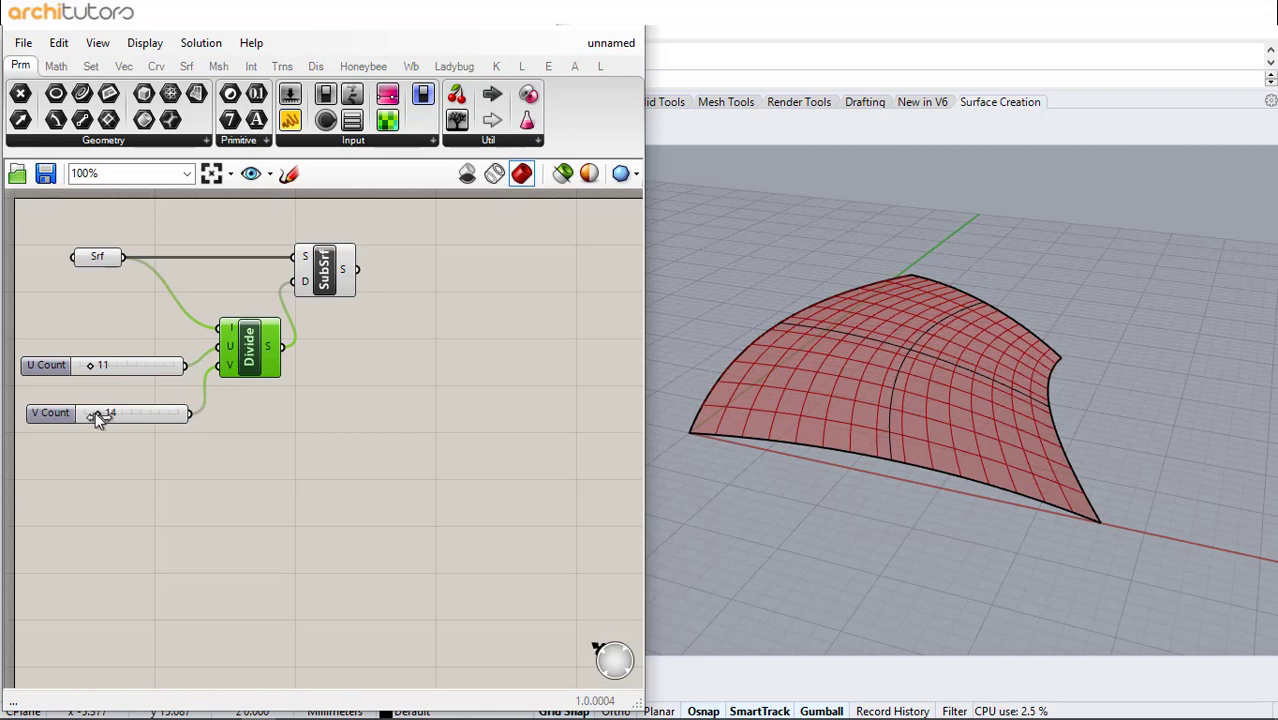
left_click_drag(97, 418, 99, 419)
left_click_drag(92, 365, 92, 367)
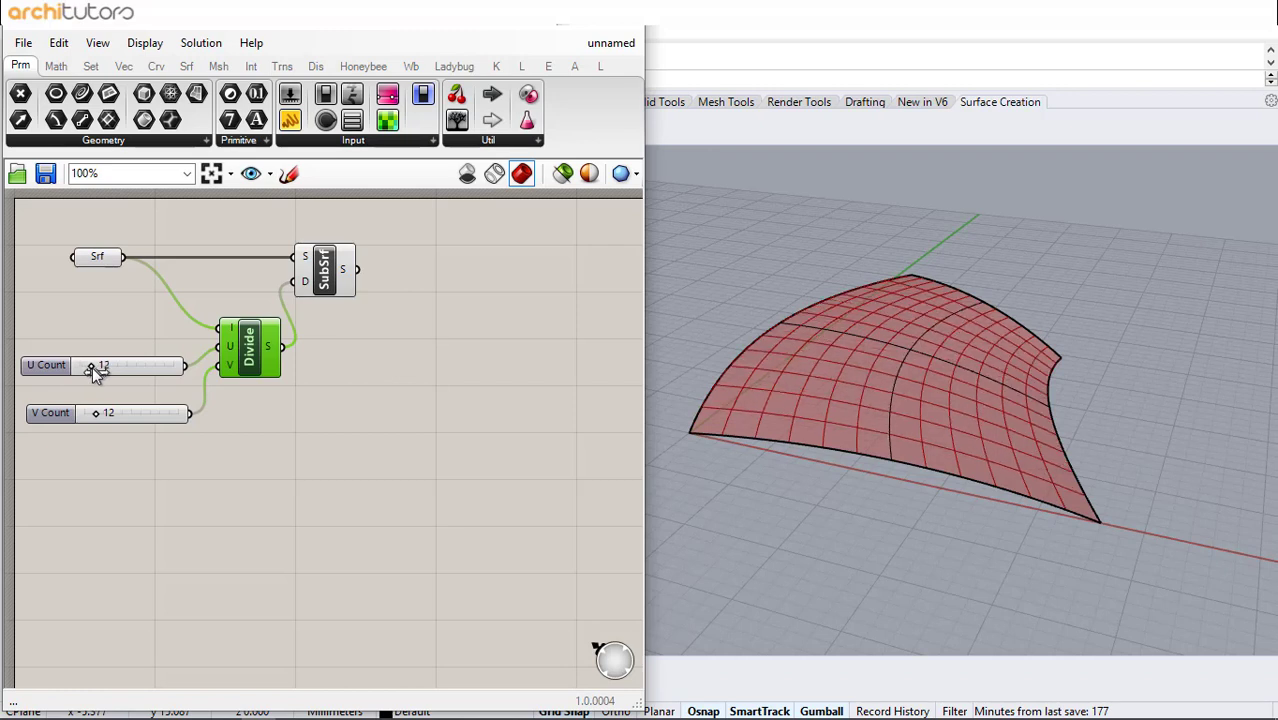
left_click(257, 416)
Add a Deconstruct Brep component and connect Isotrim's surface output to its brep input
right_click_drag(316, 350, 256, 352)
scroll(256, 352, "up", 2)
right_click_drag(325, 306, 282, 328)
scroll(300, 340, "down", 3)
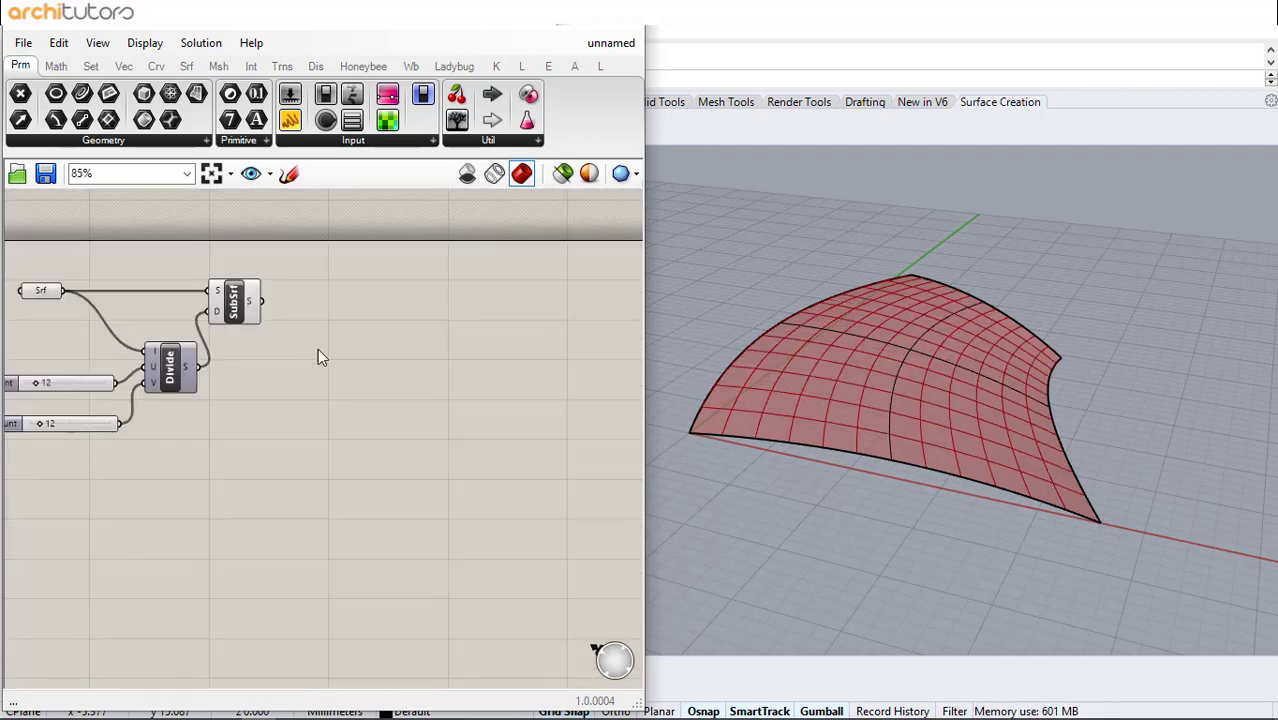
scroll(261, 337, "up", 2)
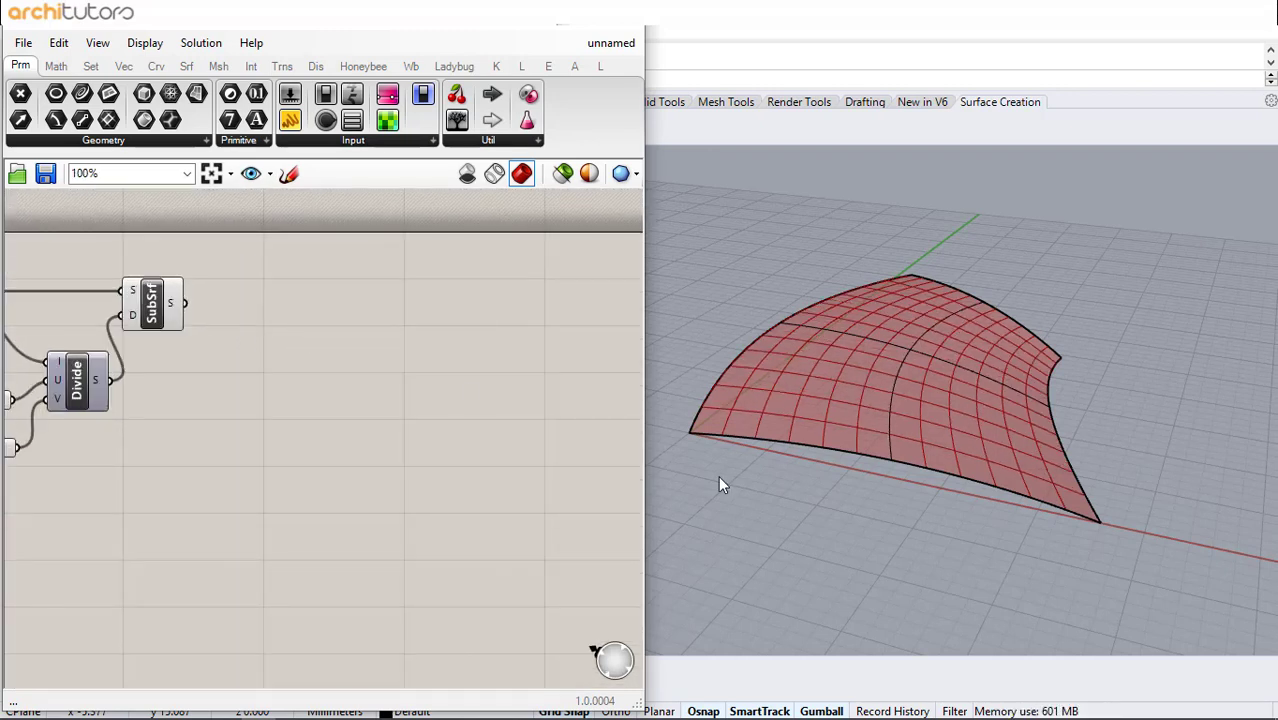
right_click_drag(718, 475, 762, 463)
double_click(298, 344)
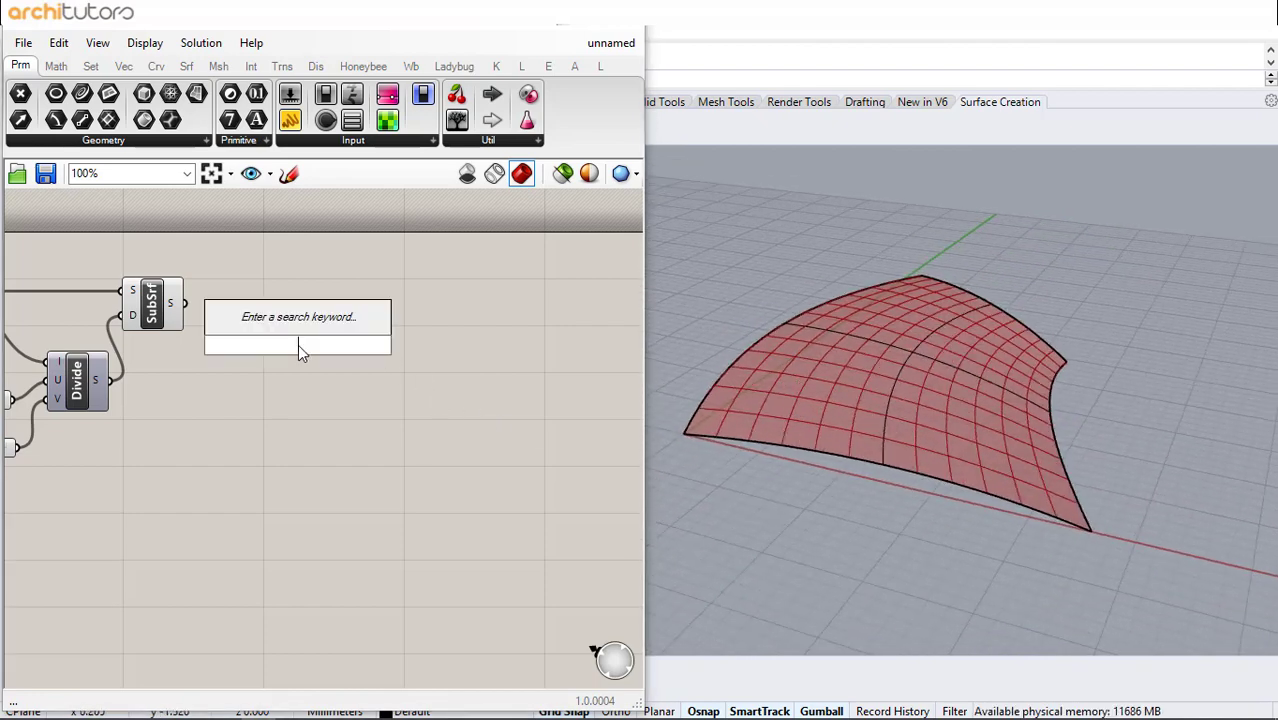
type("DEBE")
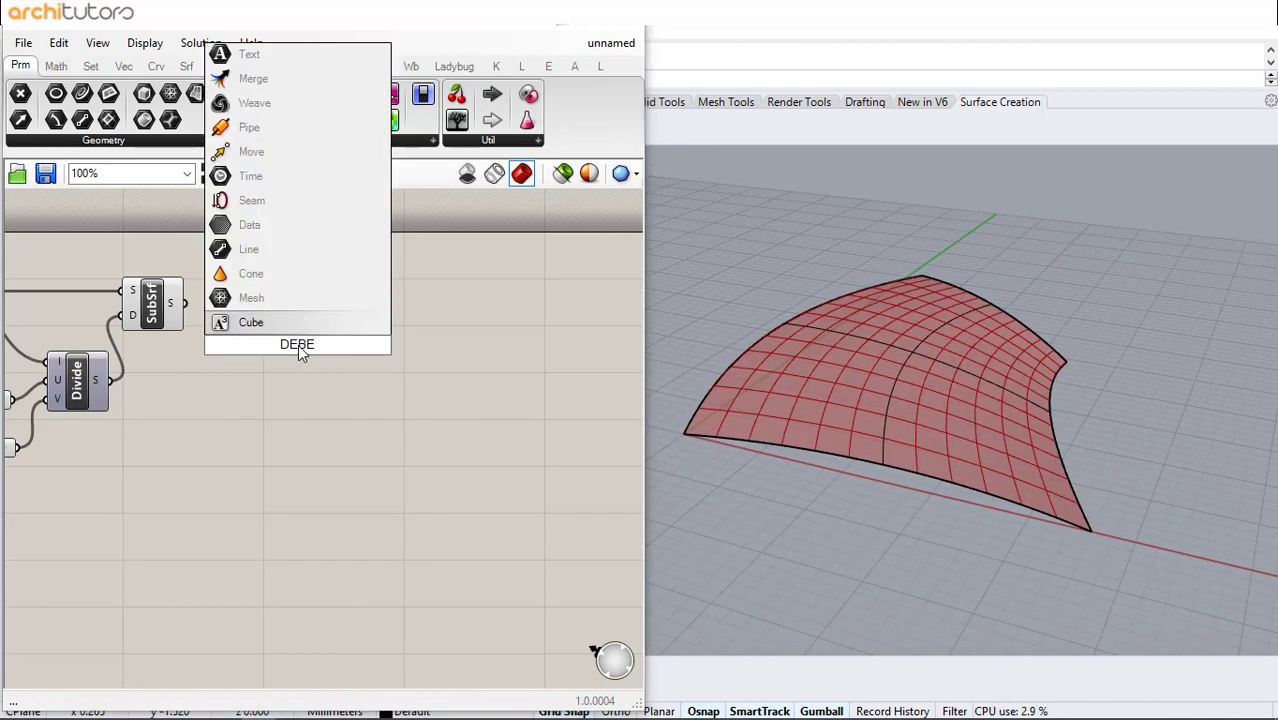
key("BackSpace")
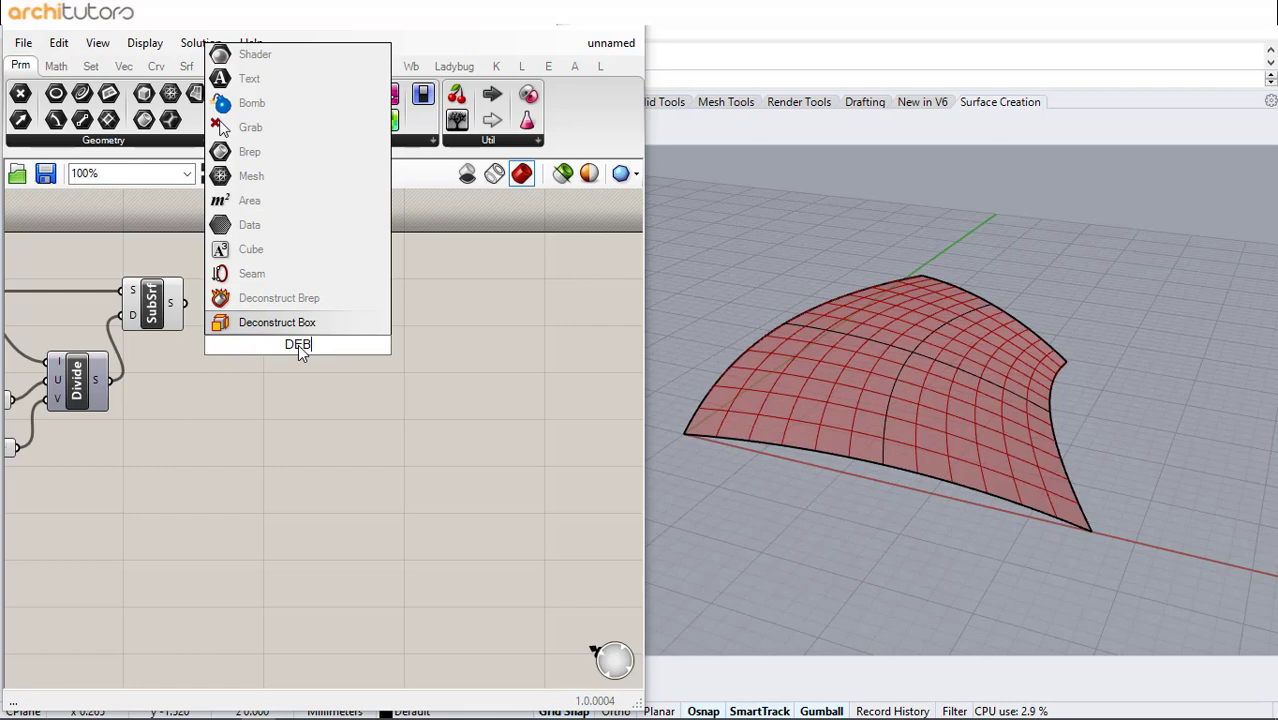
left_click(343, 300)
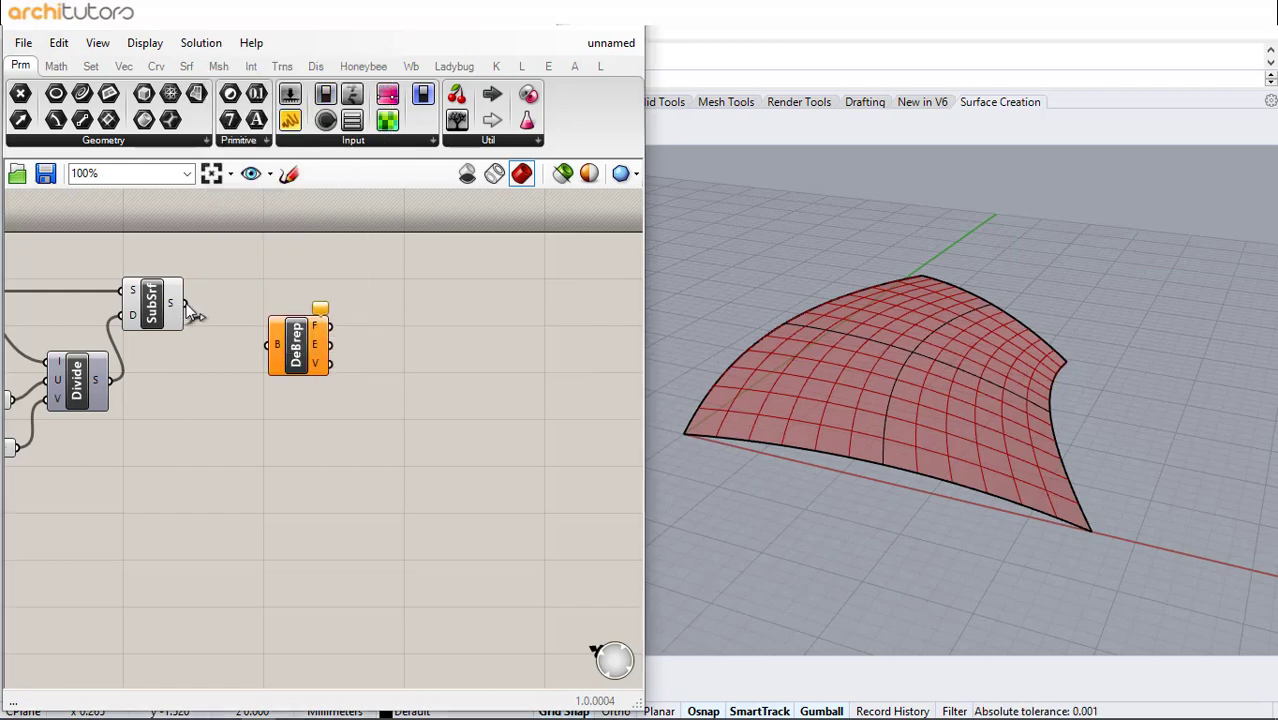
left_click_drag(269, 346, 275, 345)
left_click_drag(295, 343, 295, 334)
left_click(305, 435)
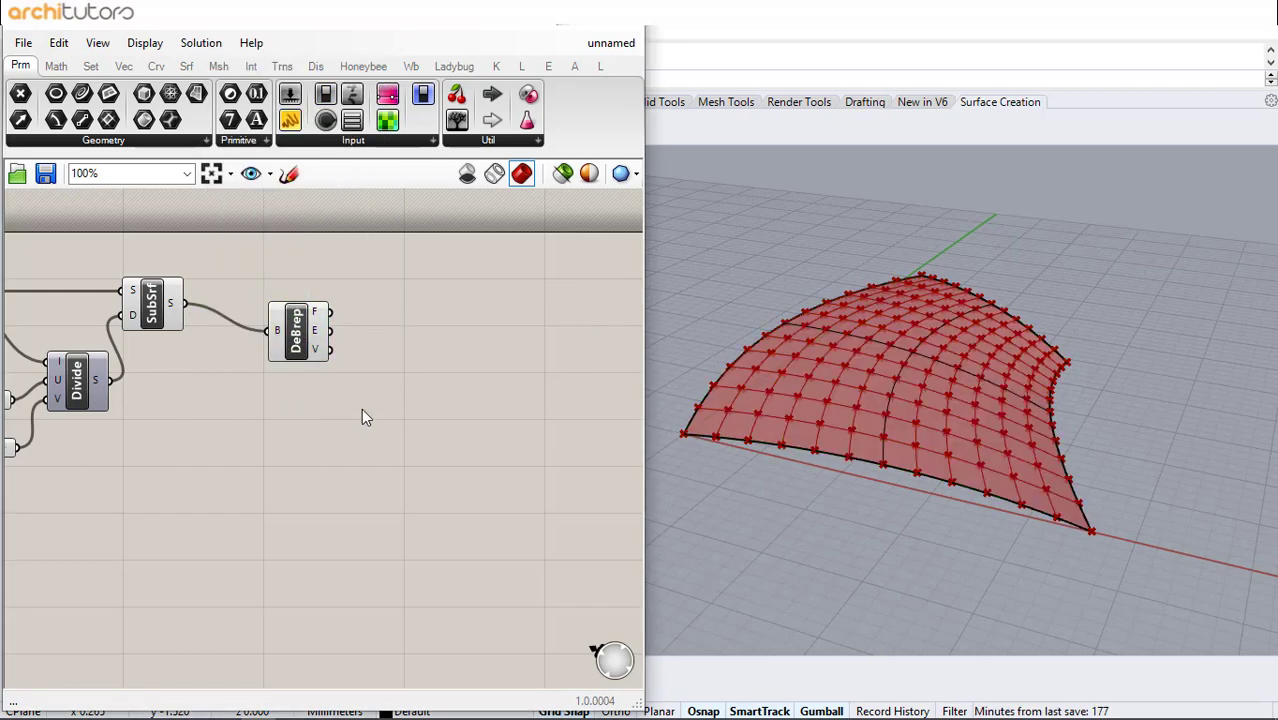
Move Deconstruct Brep aside, add a List Item component, and connect Isotrim's surface output to its list input
left_click(298, 342)
left_click(298, 386)
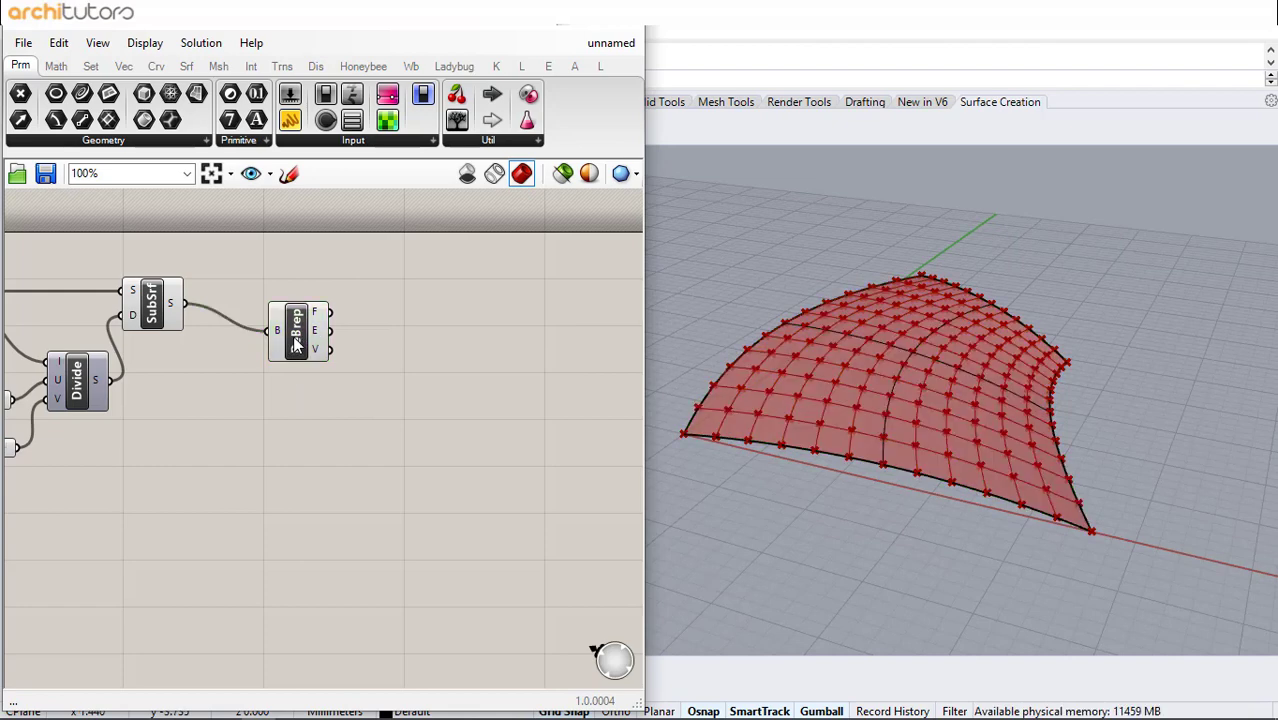
left_click_drag(303, 343, 362, 335)
left_click(261, 412)
double_click(261, 411)
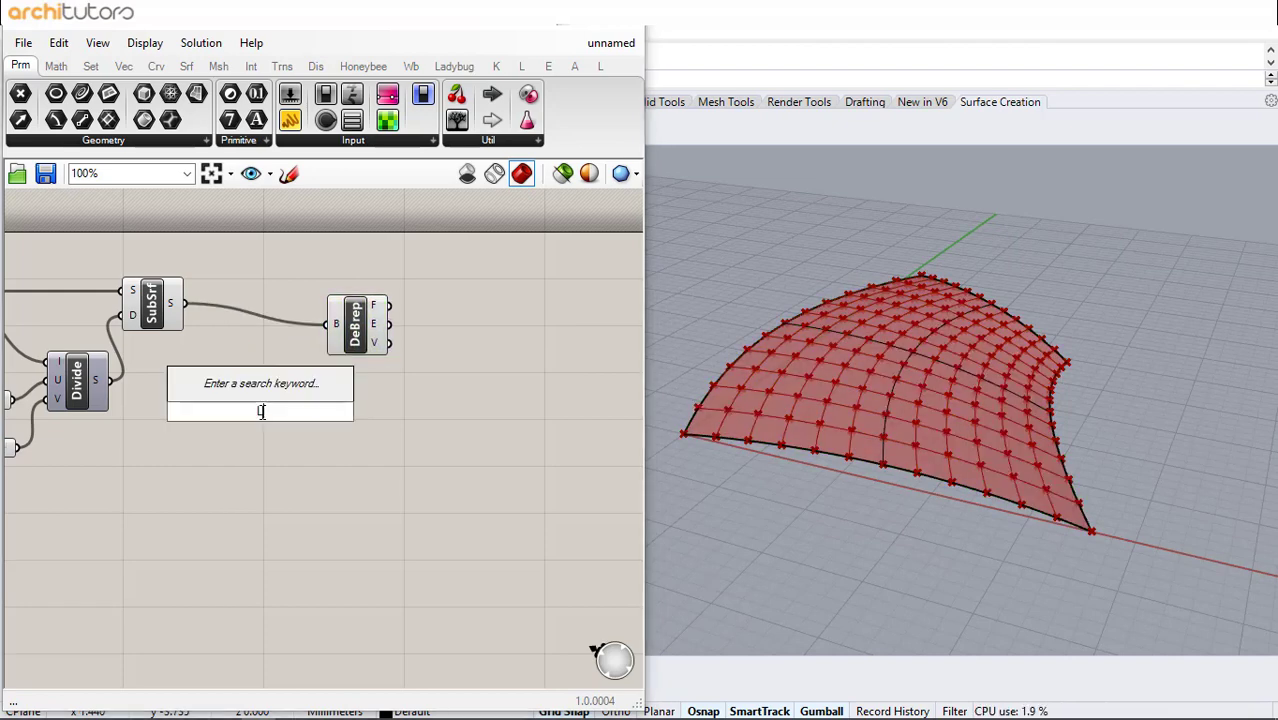
type("list")
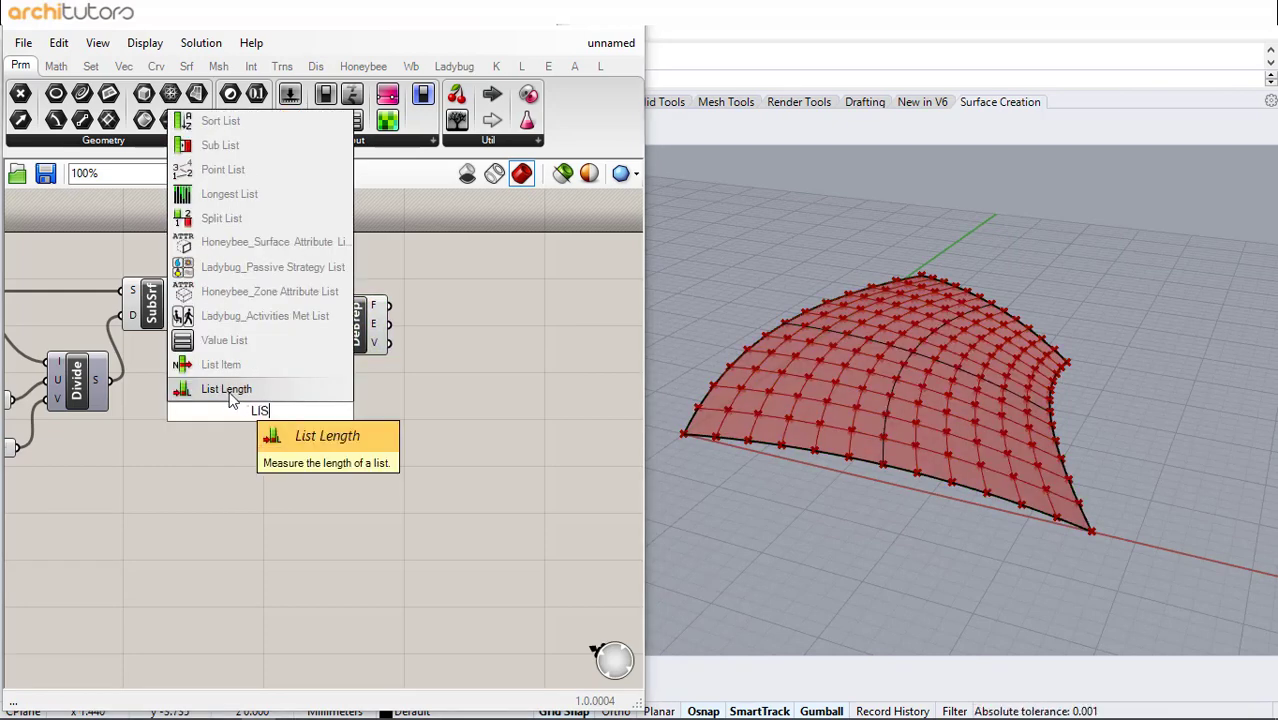
left_click(256, 366)
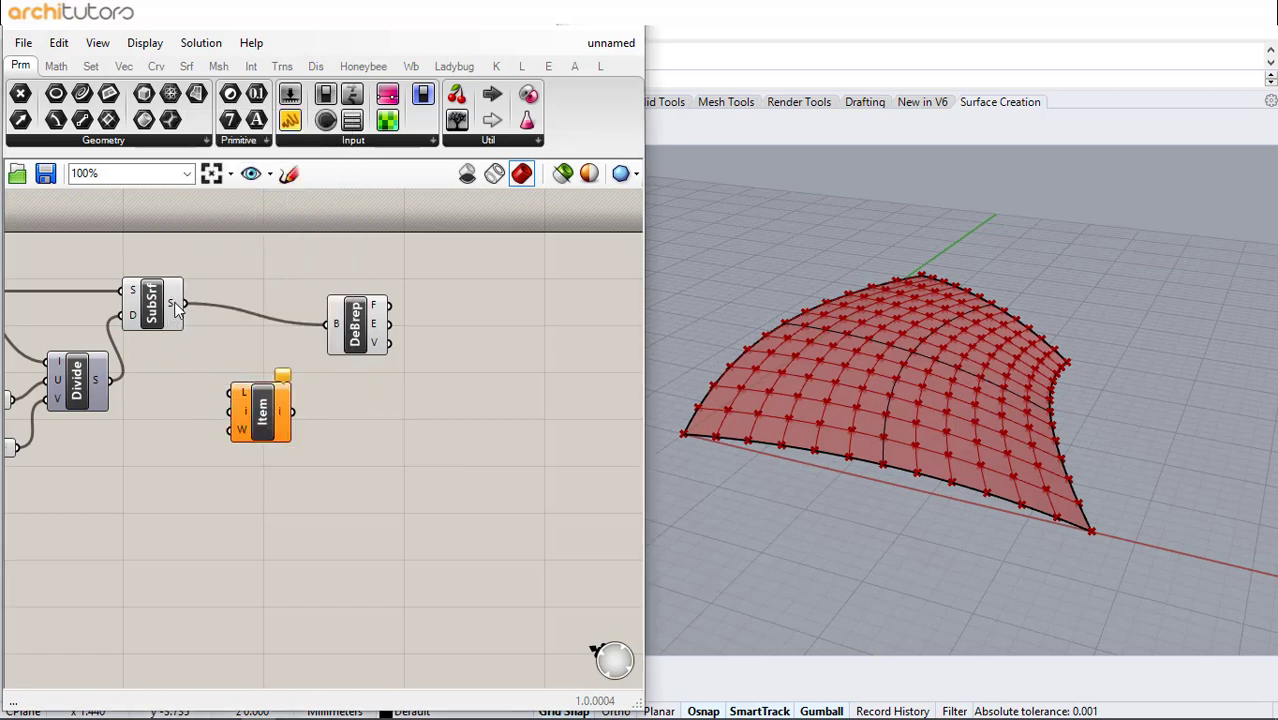
left_click_drag(183, 303, 231, 393)
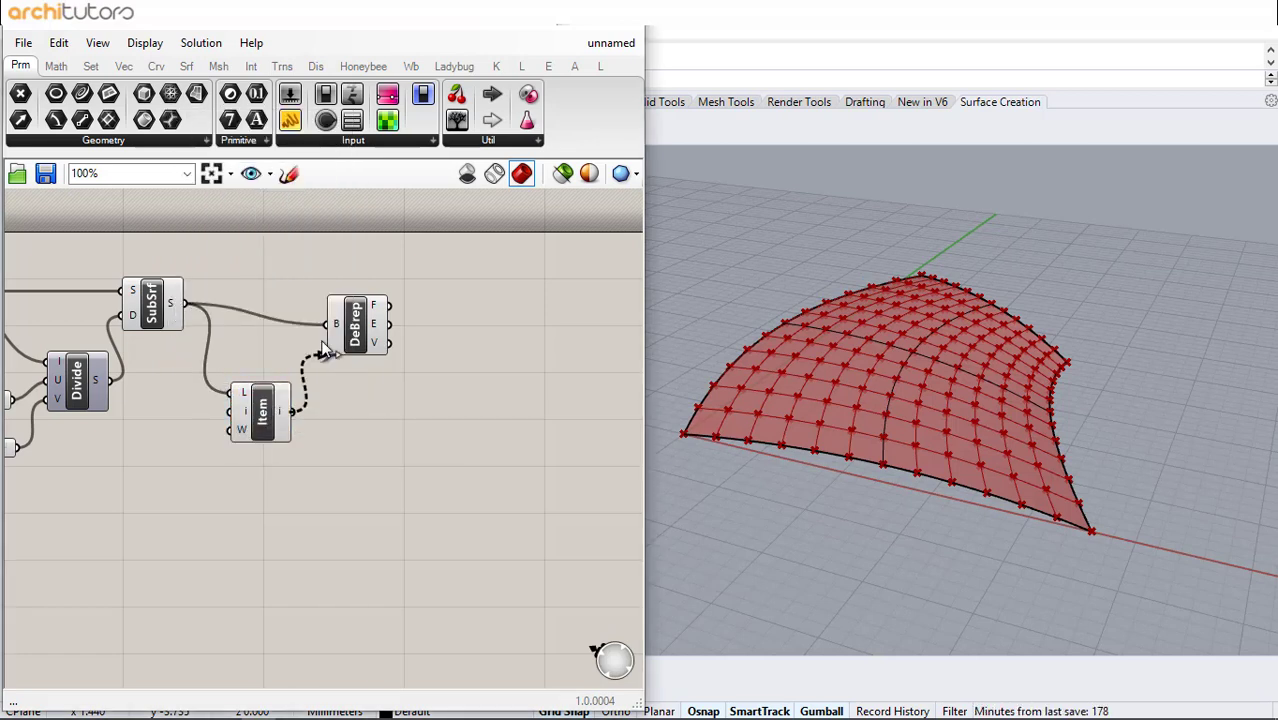
Connect List Item's output to Deconstruct Brep's input while also keeping the direct wire from Isotrim
left_click_drag(323, 350, 327, 325)
left_click_drag(184, 303, 327, 325, "shift")
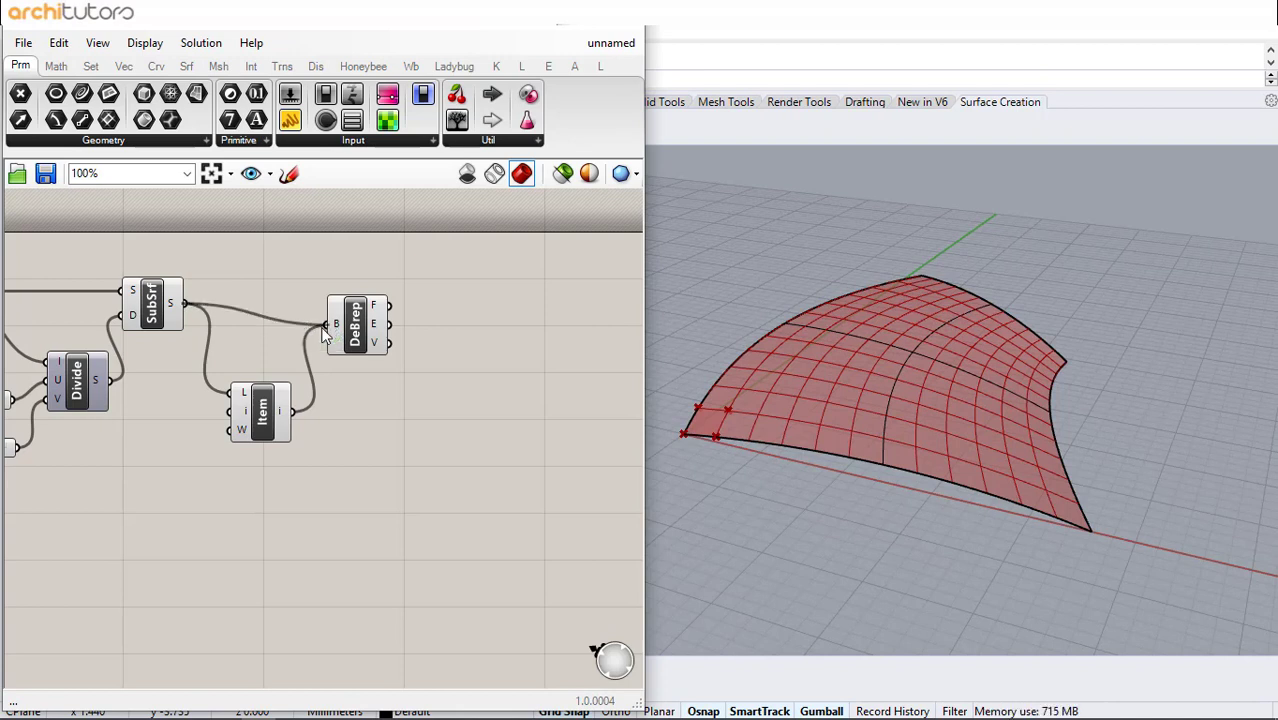
left_click_drag(270, 413, 295, 413)
Add a number slider set to 0, connect it to List Item's index input, and shift Deconstruct Brep slightly
double_click(182, 430)
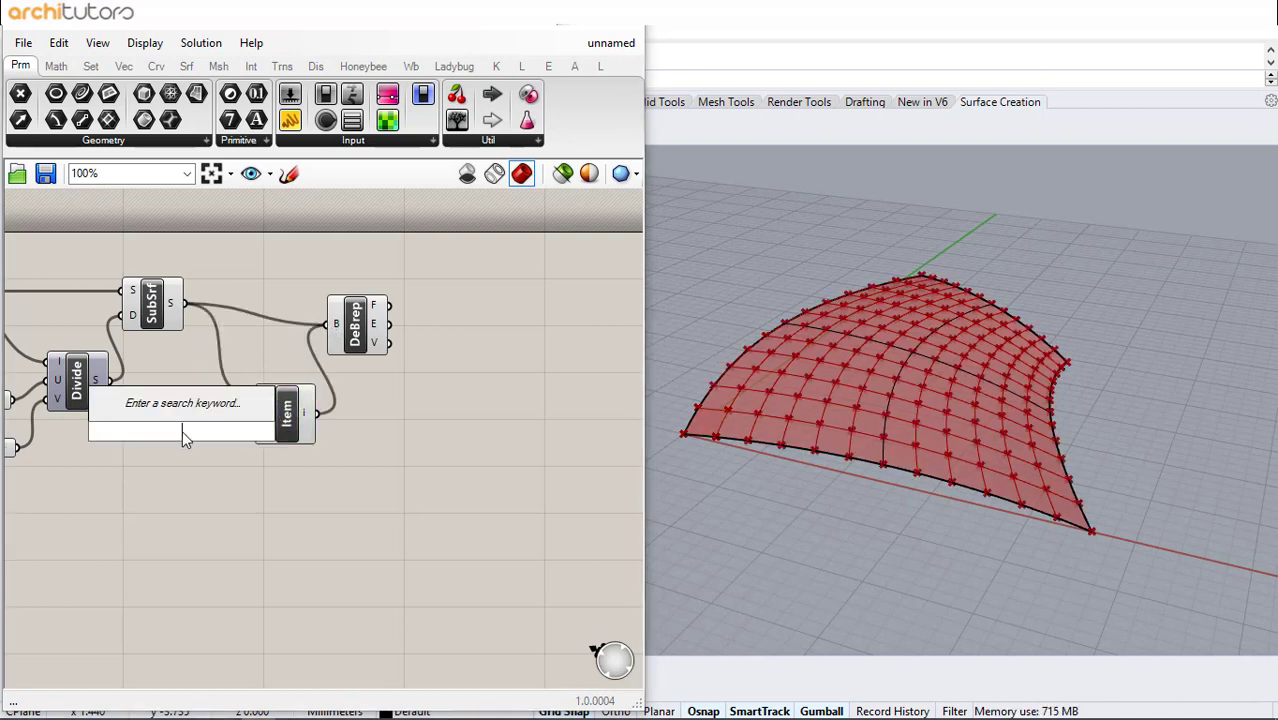
type("0")
key("Return")
left_click_drag(195, 430, 164, 456)
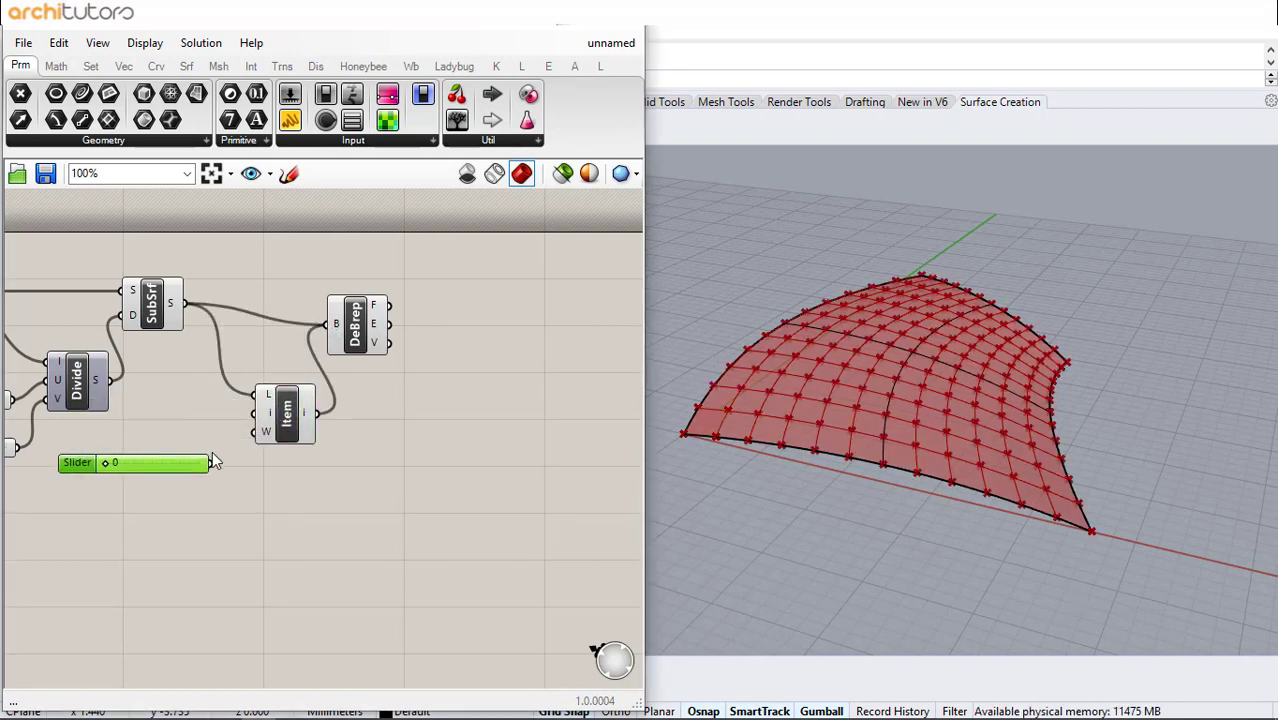
left_click_drag(255, 418, 256, 414)
left_click(278, 472)
mouse_move(690, 420)
right_mouse_down()
mouse_move(767, 411)
mouse_move(705, 400)
right_mouse_up()
left_click_drag(357, 335, 385, 325)
left_click(426, 408)
Add a second List Item component and connect Deconstruct Brep's vertices output to its list input
scroll(426, 408, "down", 1)
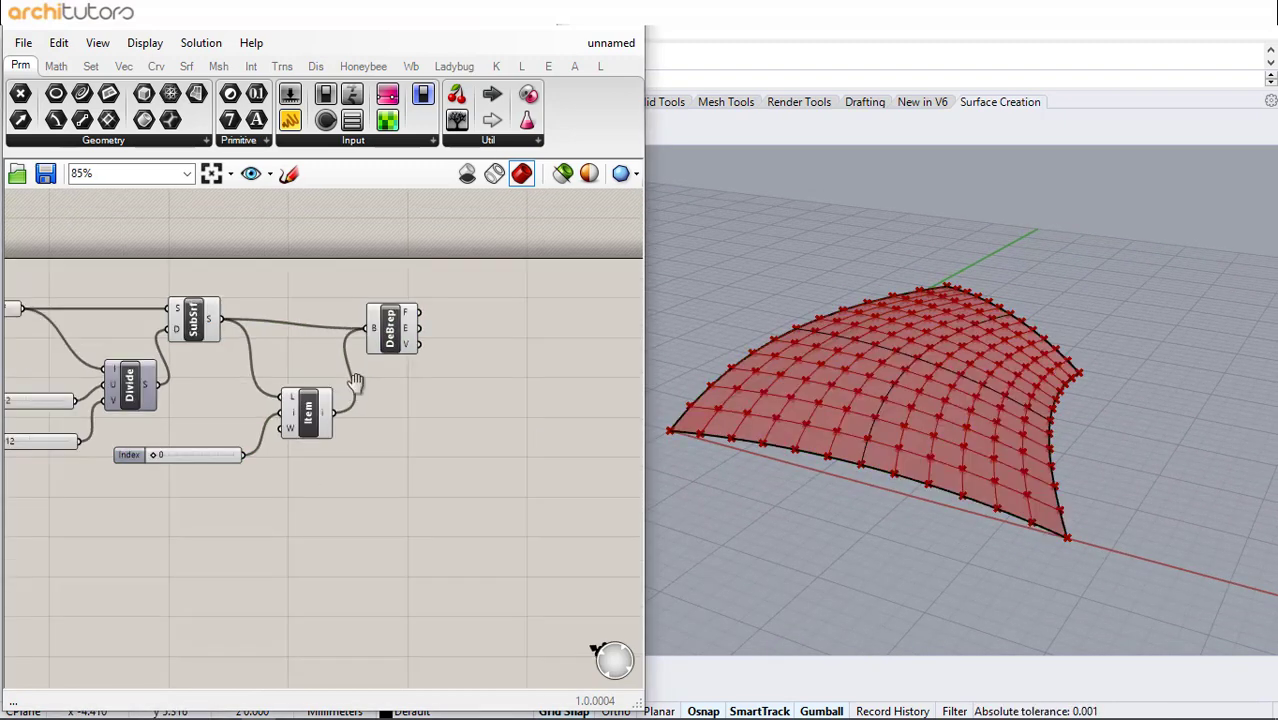
right_click_drag(354, 384, 412, 384)
scroll(325, 376, "up", 1)
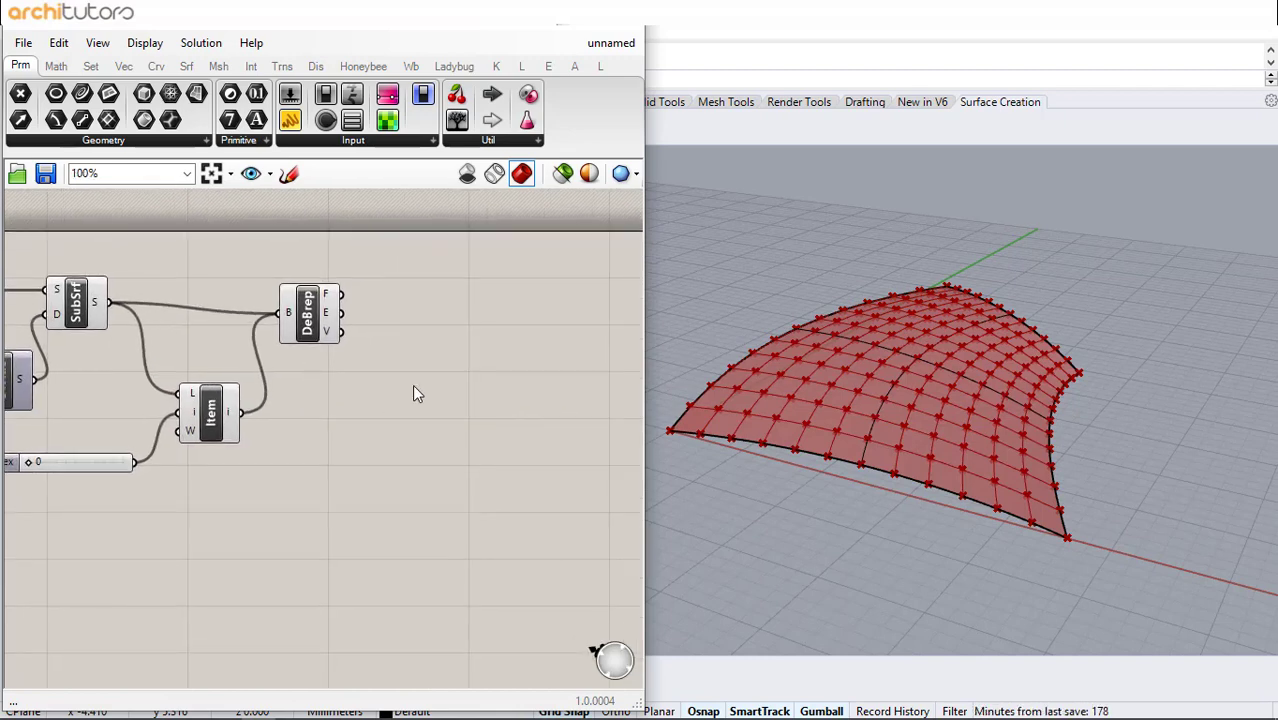
double_click(412, 384)
type("li")
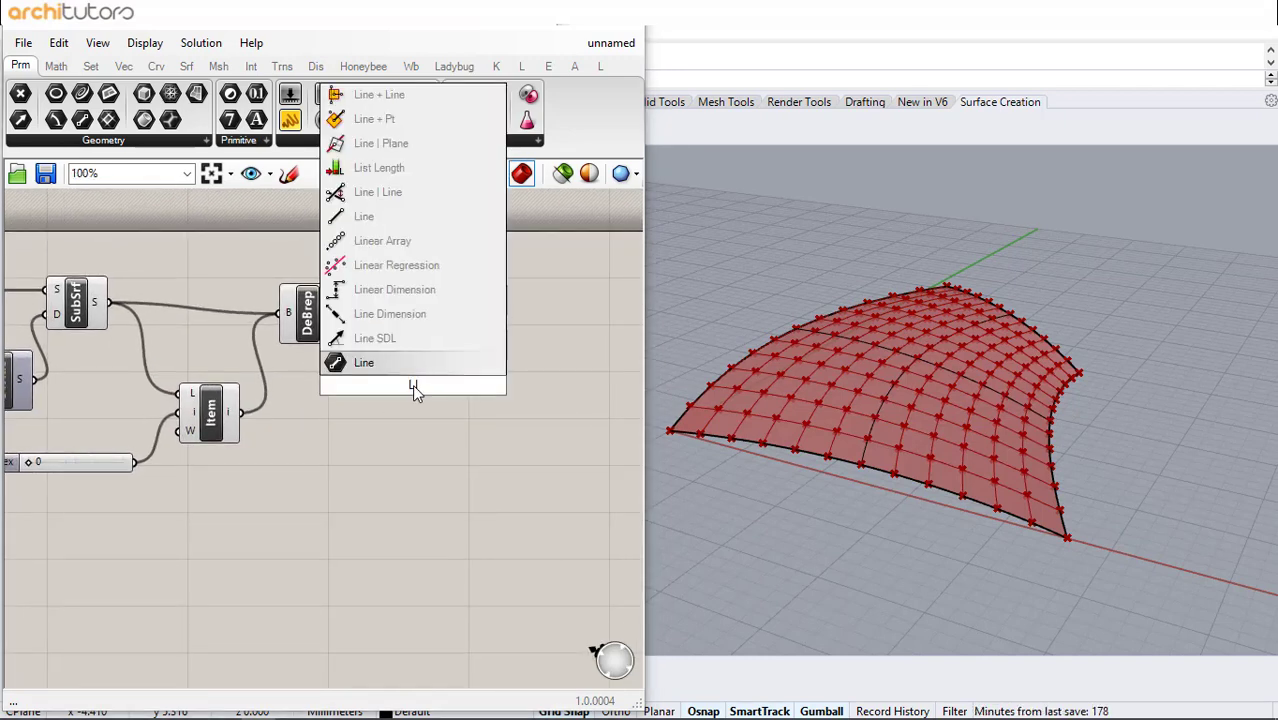
type("st i")
key("Return")
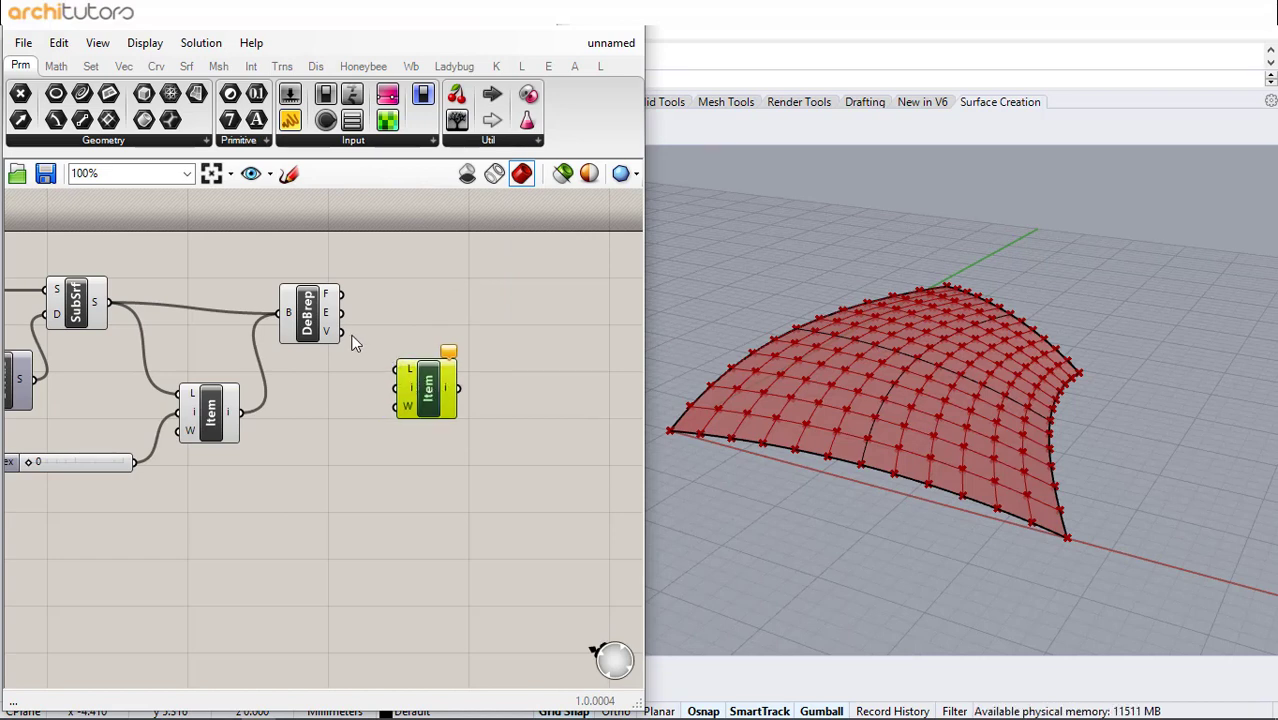
left_click_drag(392, 366, 419, 468)
Duplicate the vertex List Item three times with its wiring and stack the copies in a column below it
key("ctrl+c")
key("ctrl+v")
key("ctrl+v")
left_click_drag(442, 418, 422, 555)
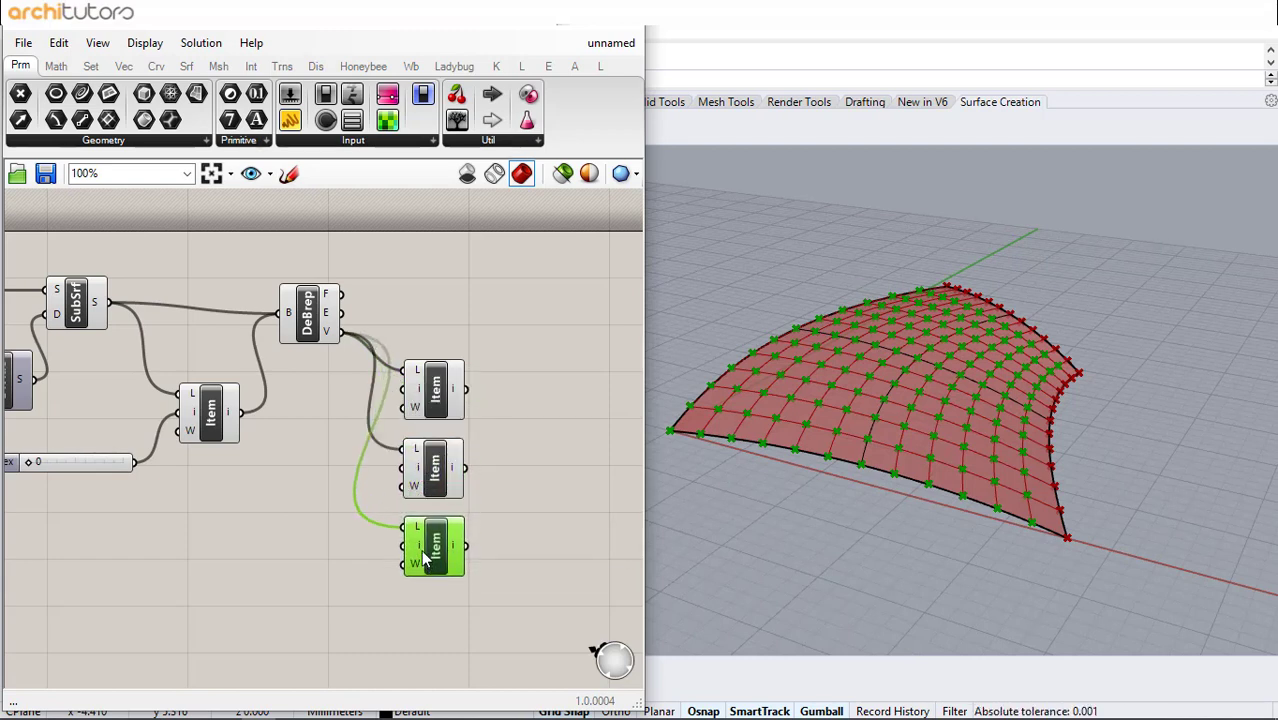
key("ctrl+v")
left_click_drag(462, 437, 432, 643)
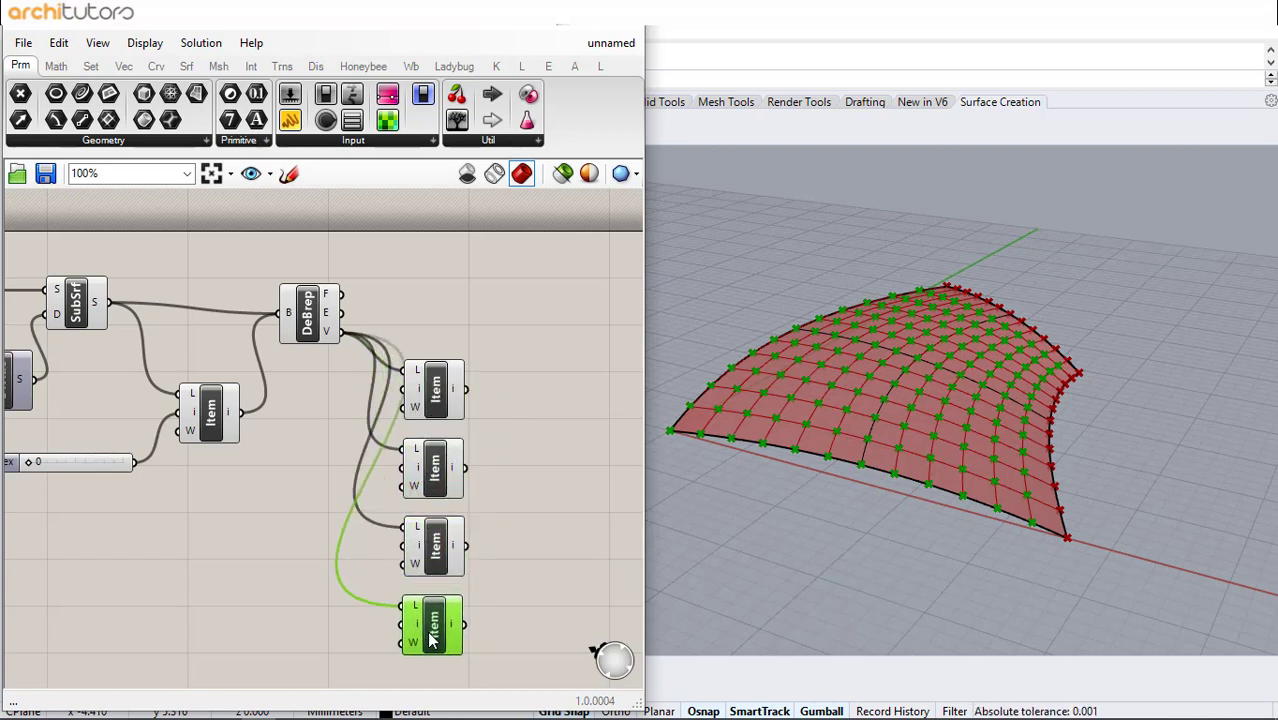
Move the surface List Item up and shift the four vertex List Items farther away from Deconstruct Brep
left_click(290, 438)
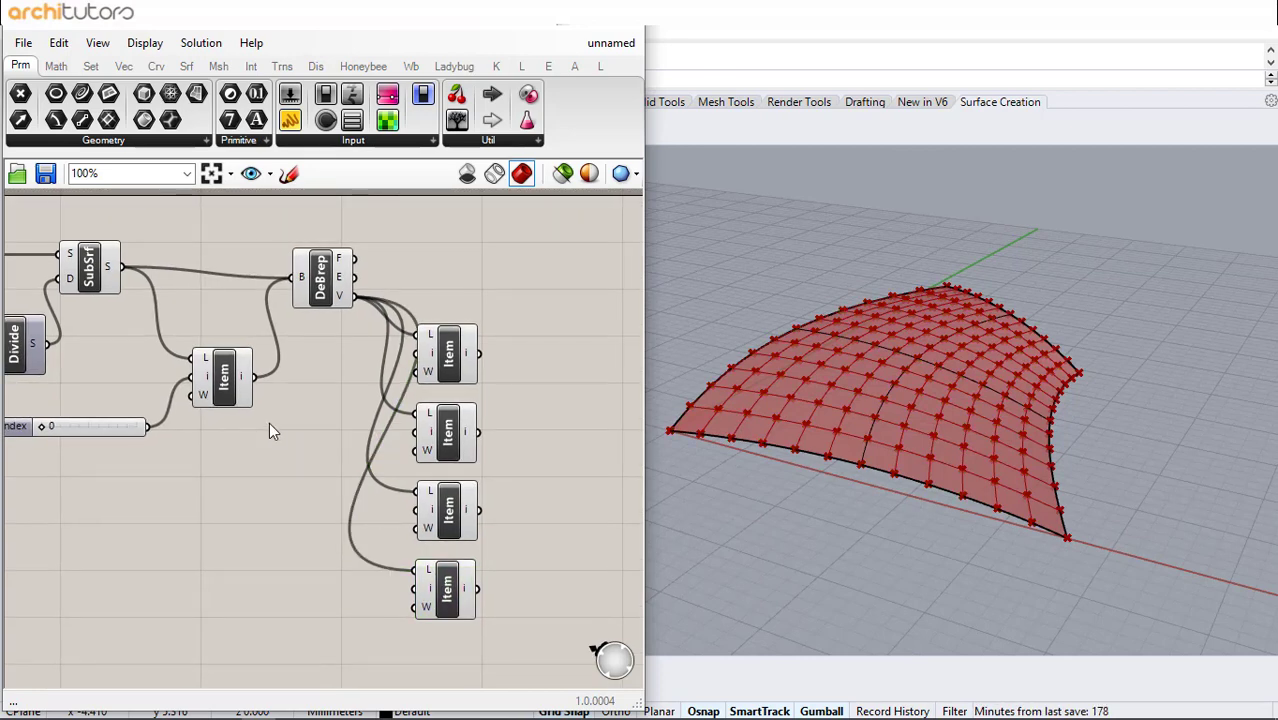
left_click(230, 390)
left_click_drag(229, 383, 216, 351)
left_click(337, 380)
right_click_drag(501, 316, 390, 275)
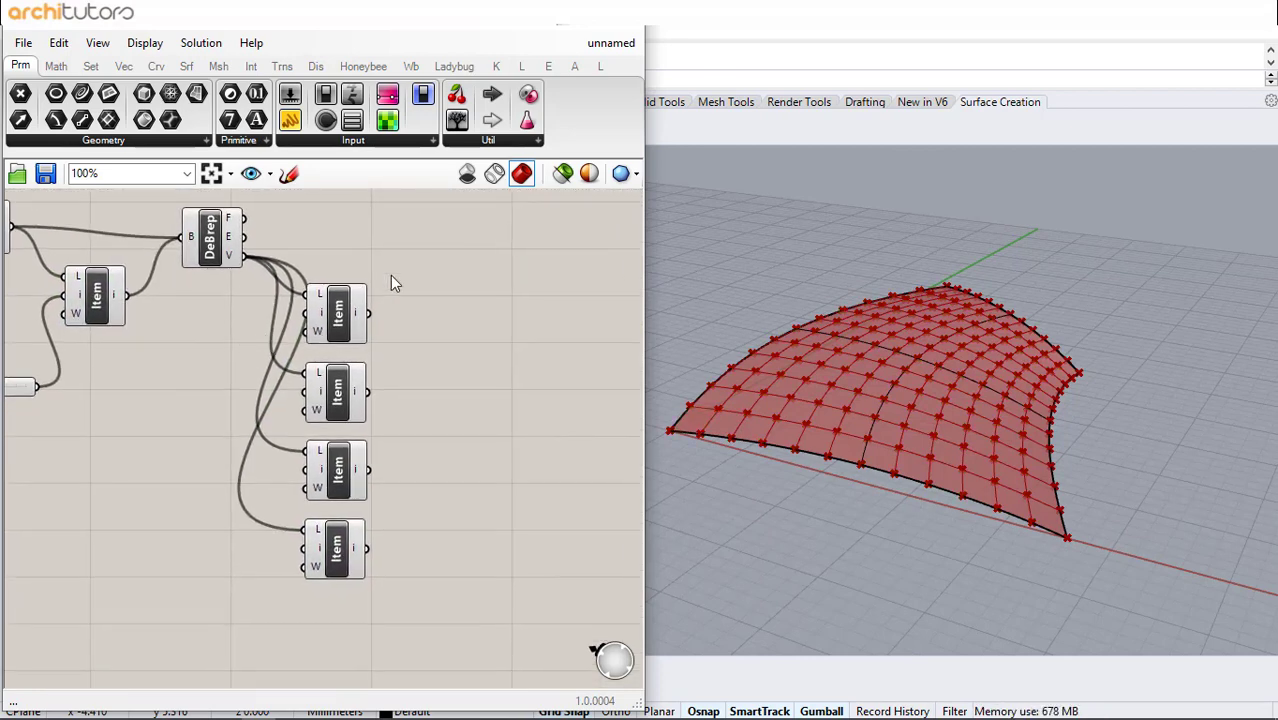
left_click_drag(393, 288, 417, 534)
left_click(516, 434)
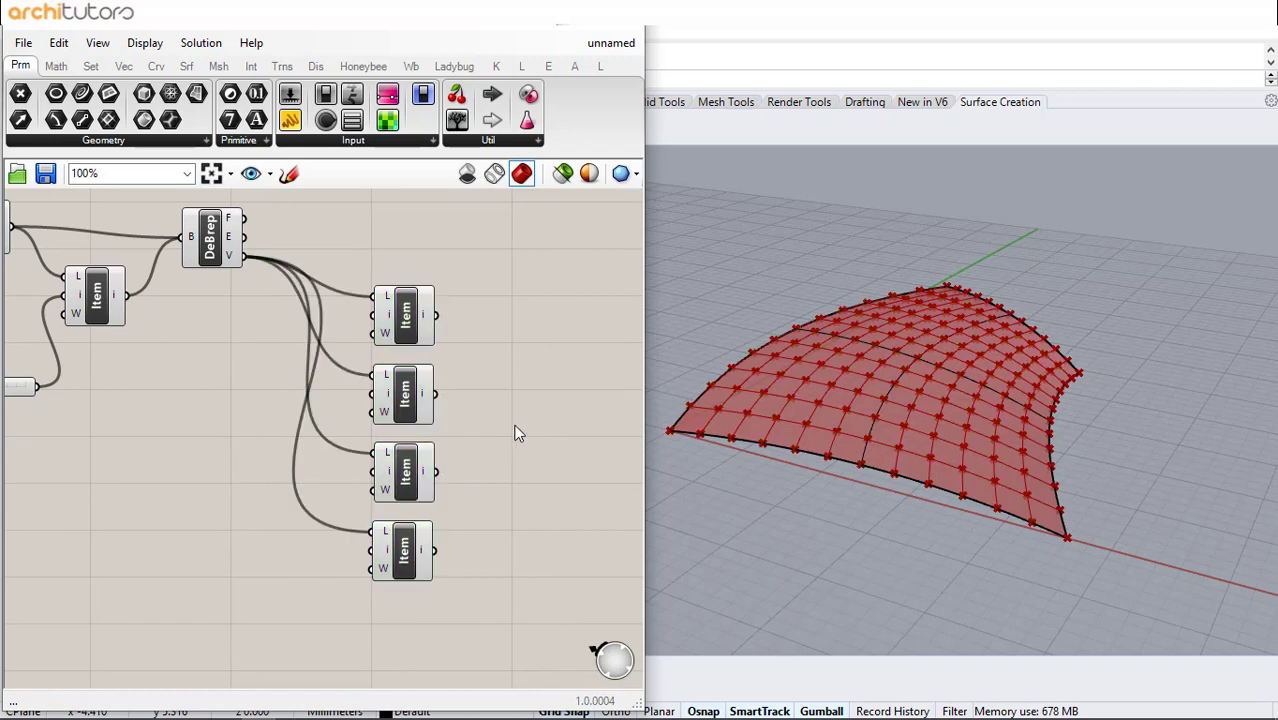
Add two Line components, one above the other, beside the column of vertex List Items
right_click_drag(516, 434, 428, 439)
double_click(471, 410)
type("li")
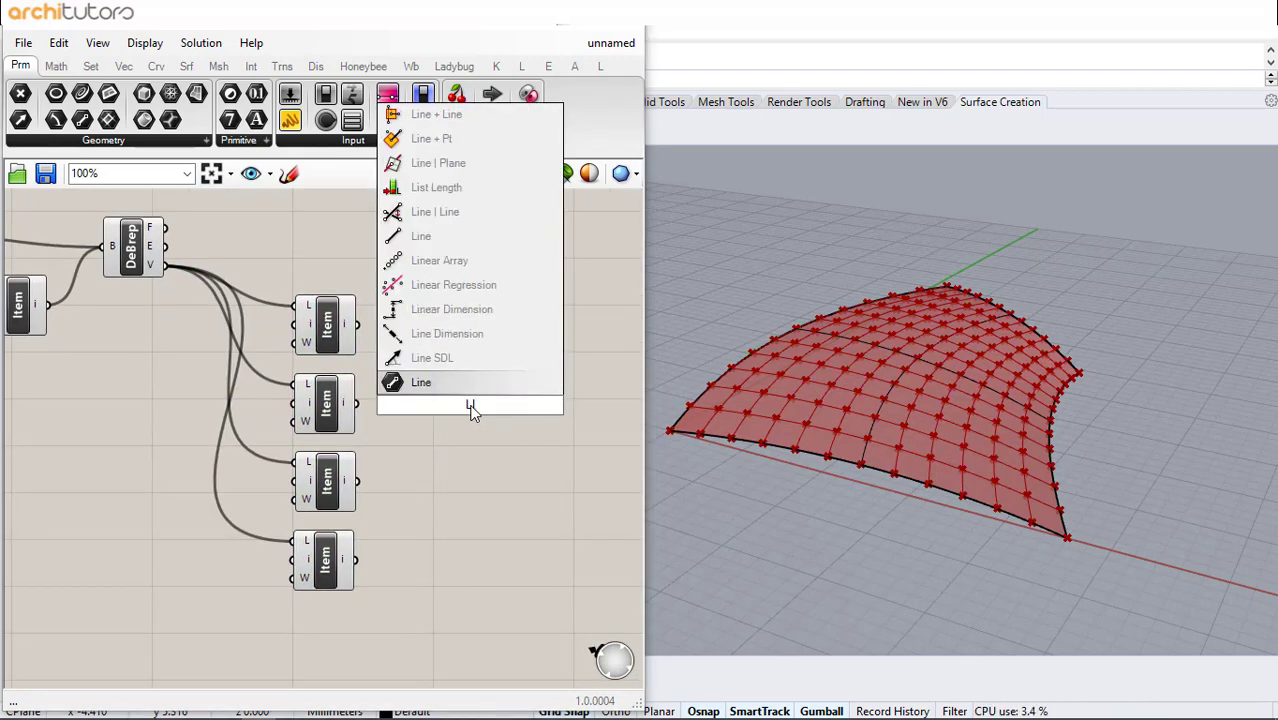
left_click(477, 237)
left_click_drag(458, 405, 482, 523)
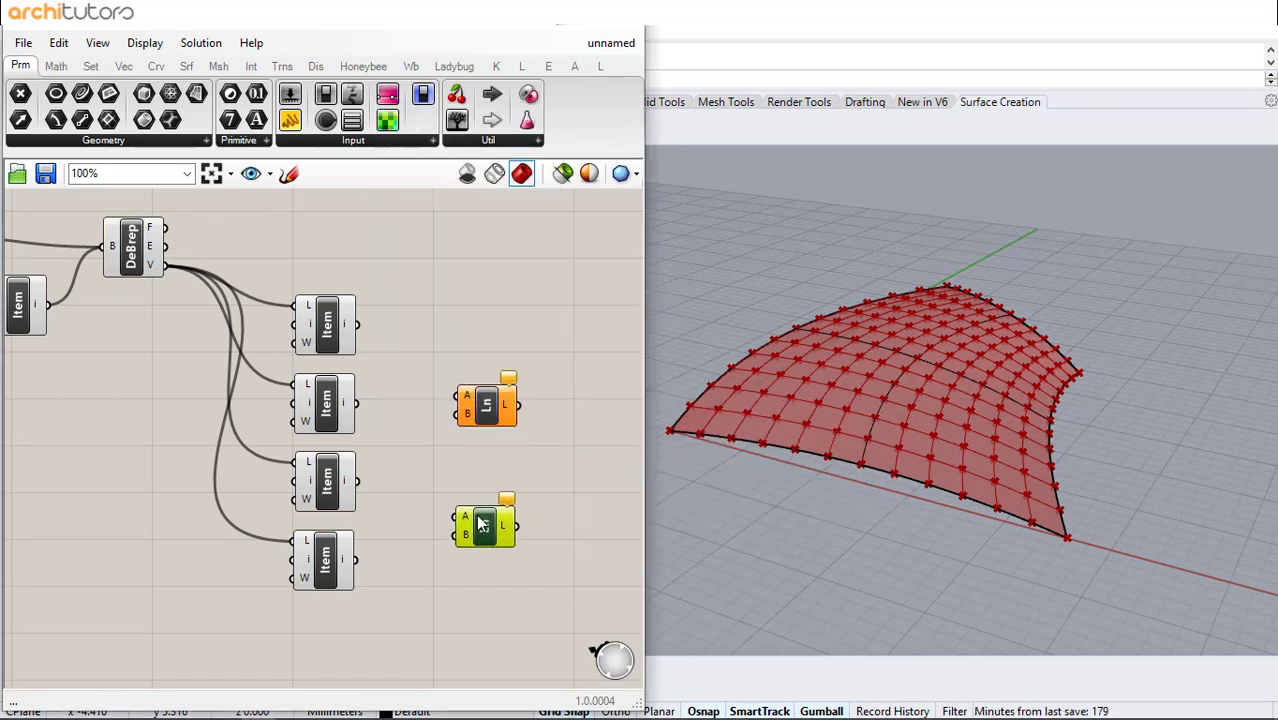
Connect the first and third List Items to the upper Line's A and B, and the second and fourth to the lower Line's
left_click_drag(357, 326, 450, 400)
left_click_drag(358, 480, 458, 414)
left_click_drag(357, 403, 462, 535)
left_click(445, 485)
Add a number slider set to 1 and connect it to the index inputs of the first and second vertex List Items
right_click_drag(370, 451, 467, 457)
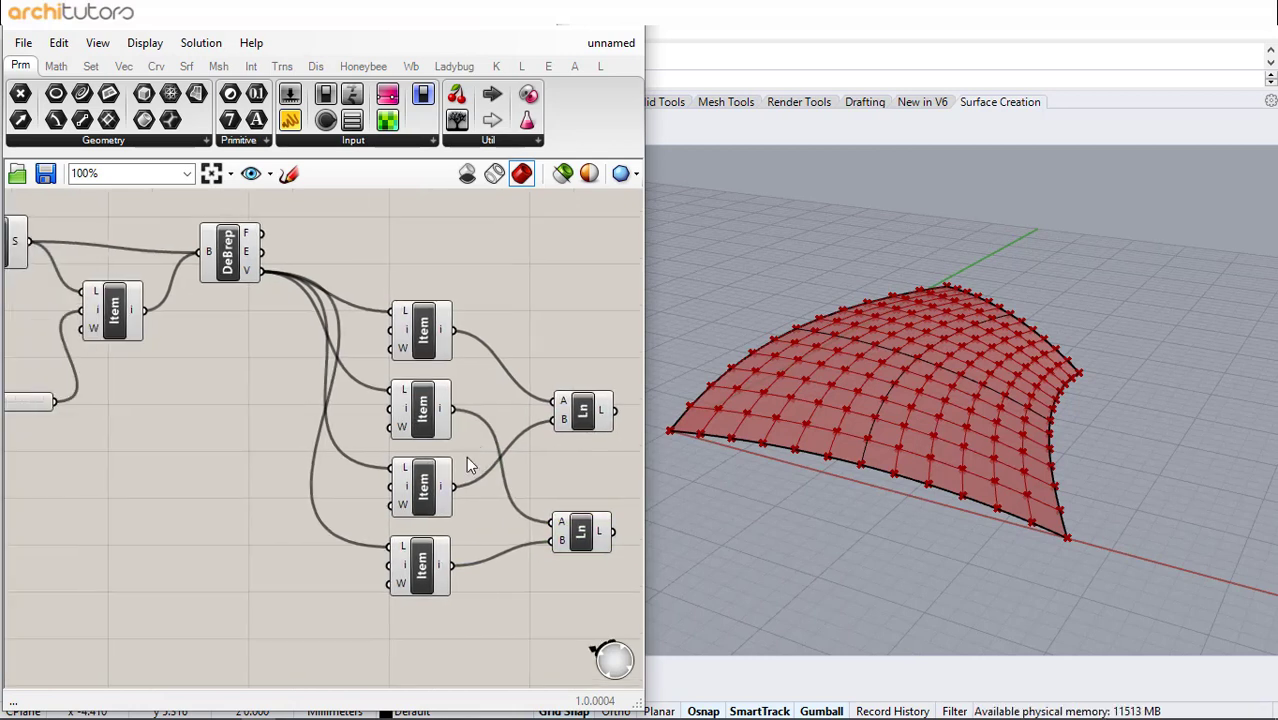
double_click(239, 401)
type("slider")
key("Return")
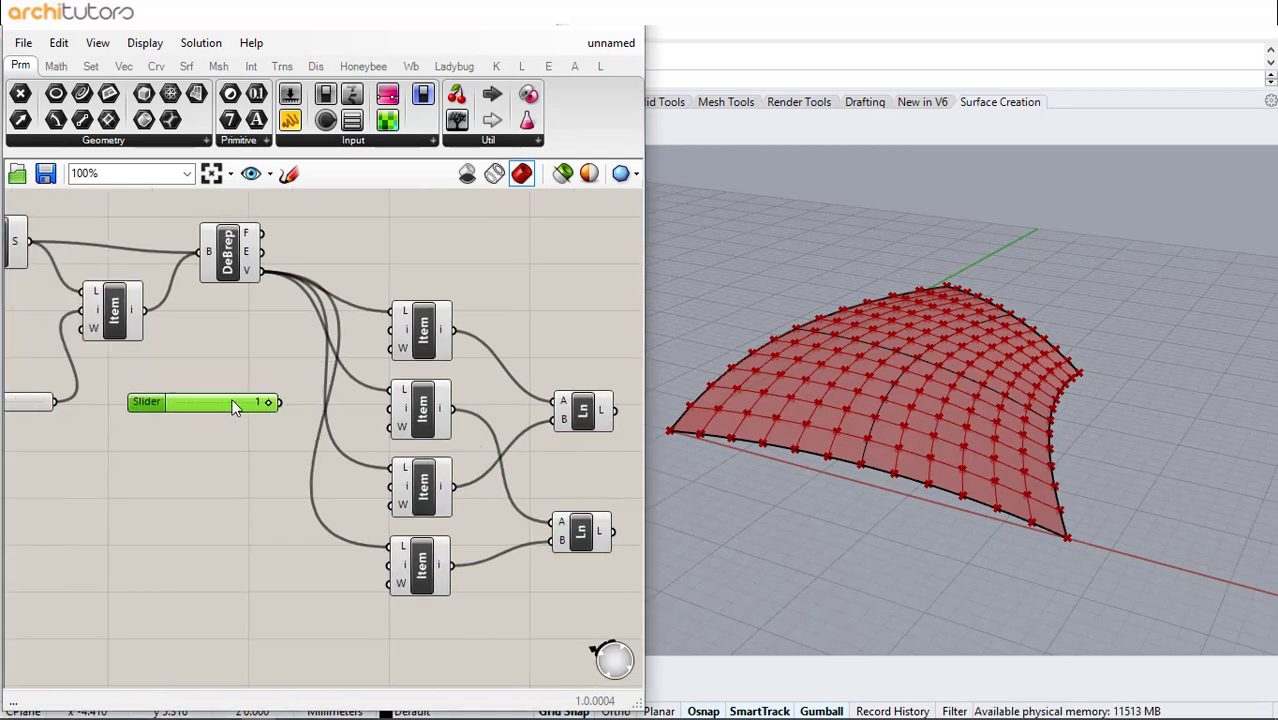
left_click_drag(281, 402, 391, 329)
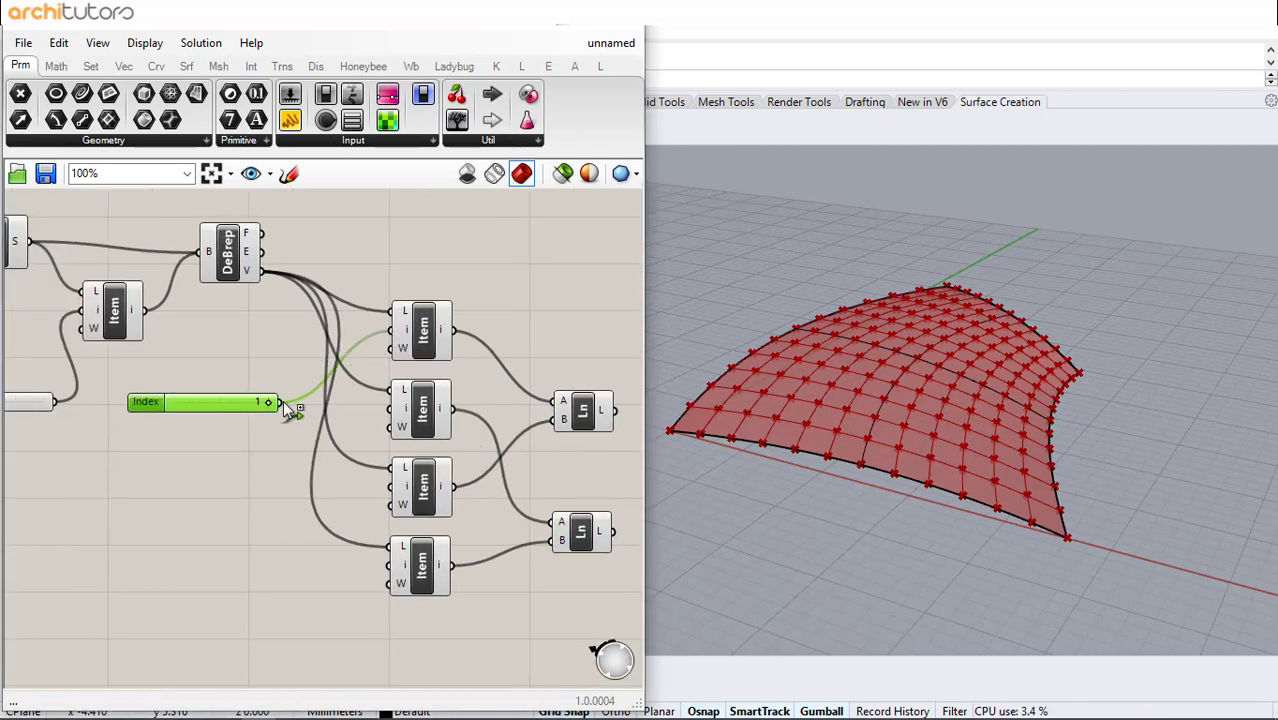
left_click_drag(283, 402, 392, 418)
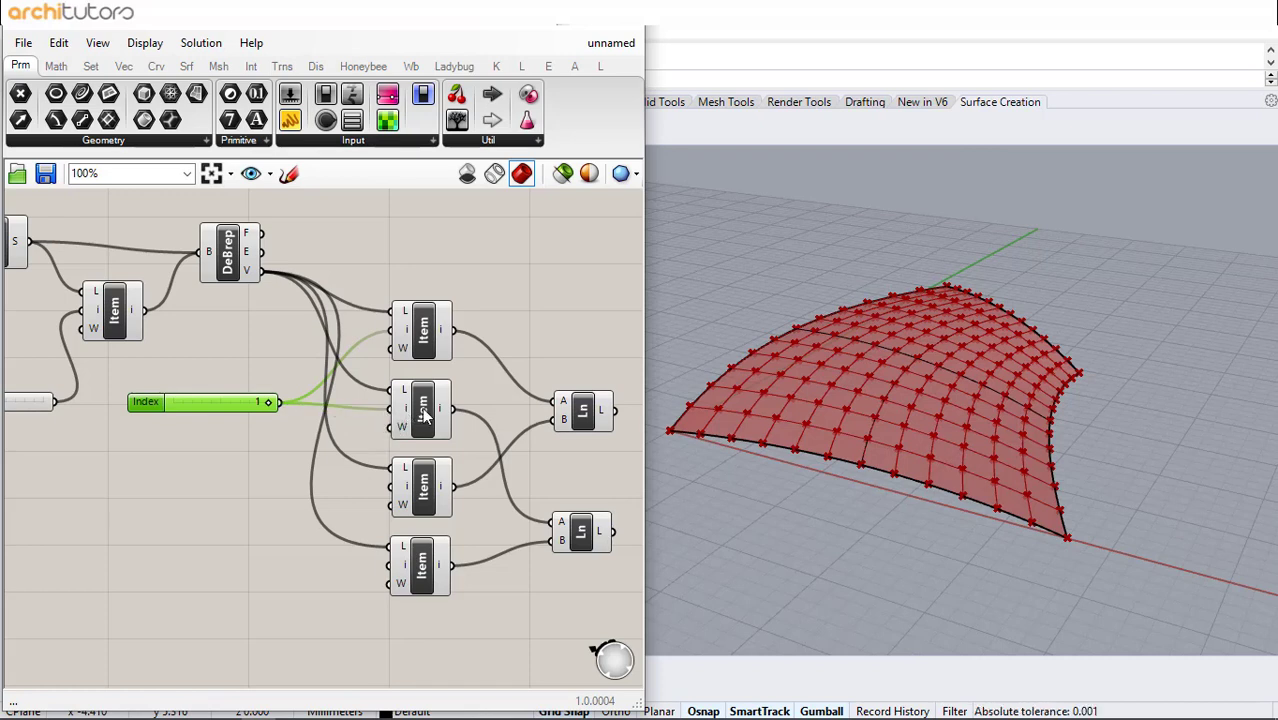
Add a number slider set to 0 and connect it to the third vertex List Item's index input
left_click(225, 466)
double_click(182, 487)
type("0")
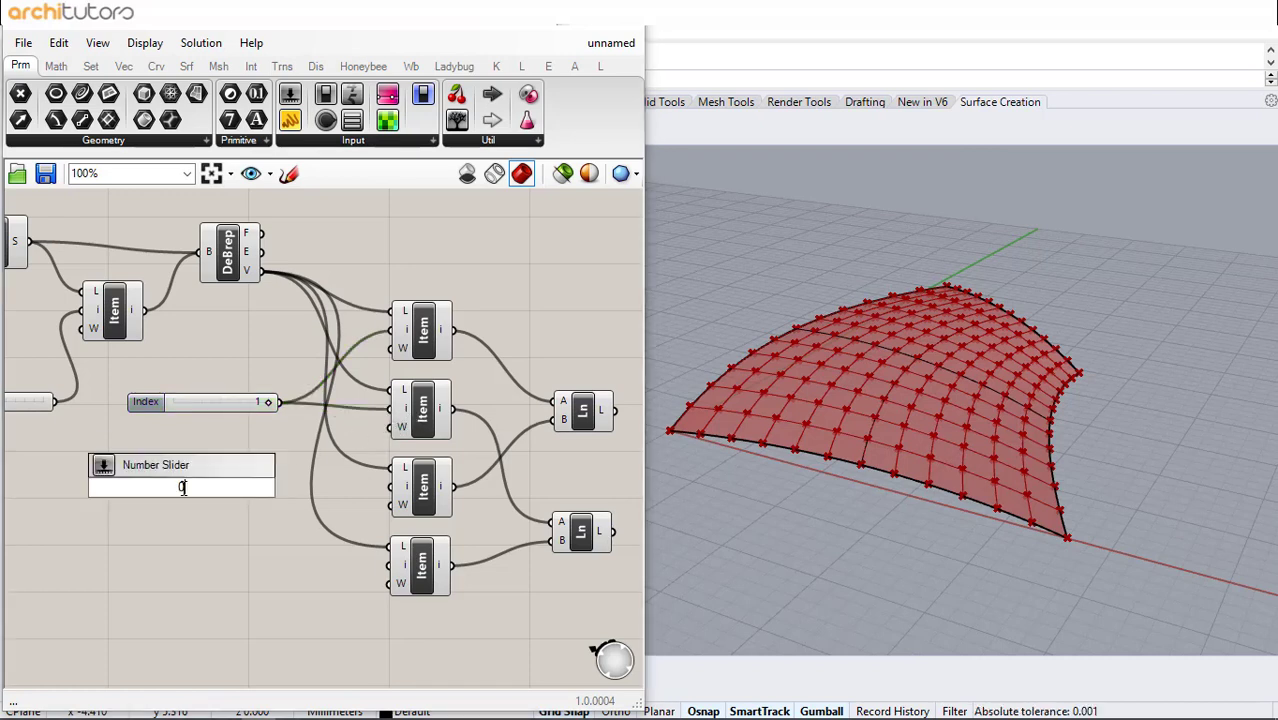
key("Return")
left_click_drag(257, 487, 392, 487)
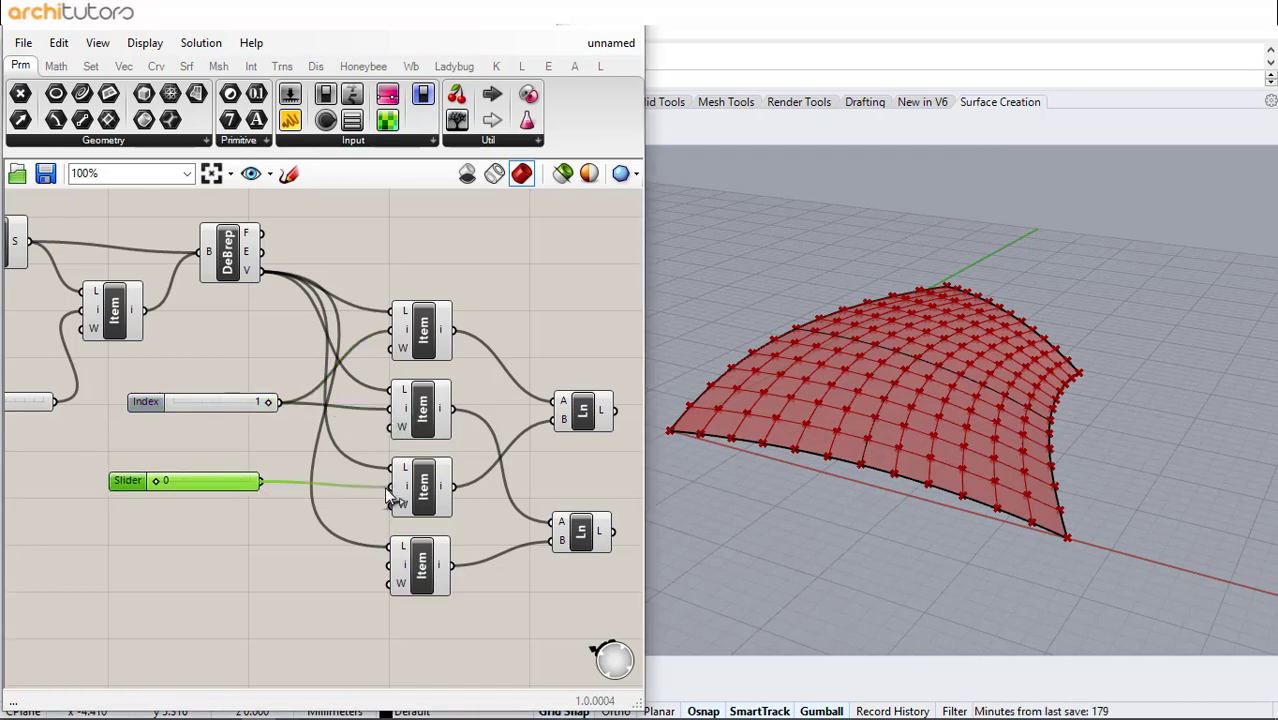
Add a number slider set to 2, connect it to the fourth vertex List Item's index, and align it under the other sliders
left_click(212, 544)
double_click(212, 544)
type("2")
key("Return")
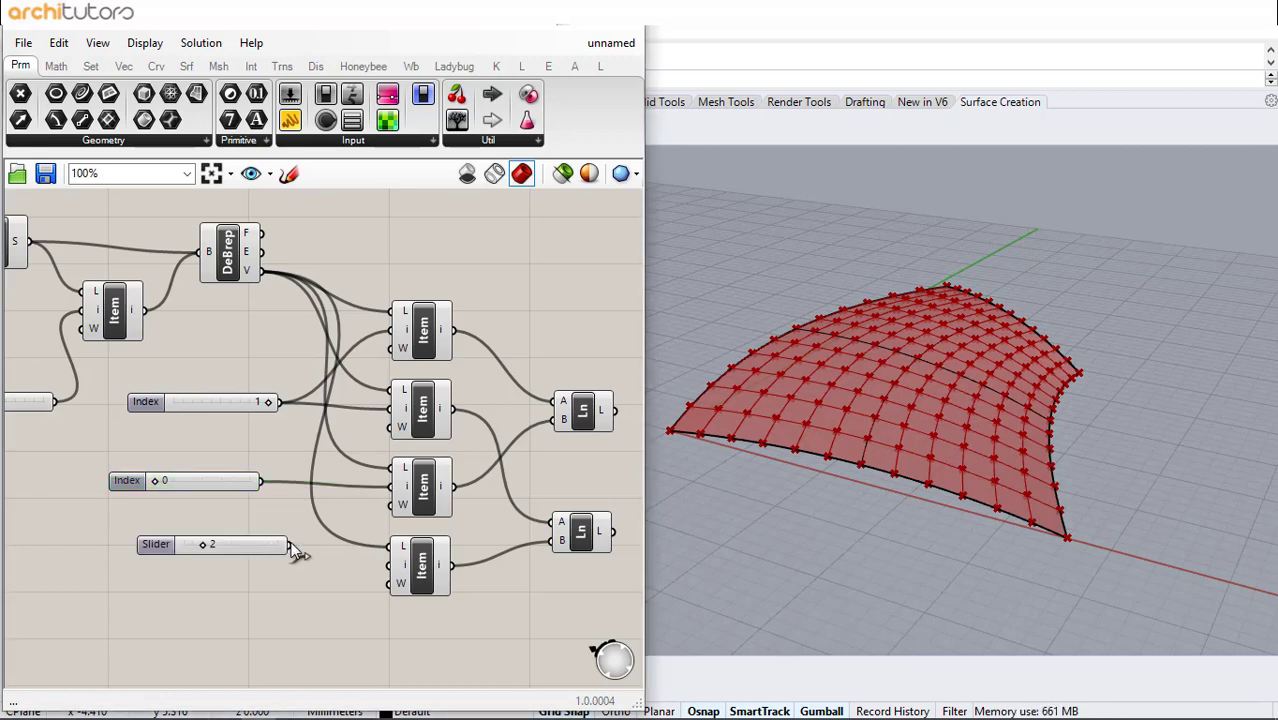
left_click_drag(292, 545, 391, 565)
left_click_drag(206, 547, 212, 560)
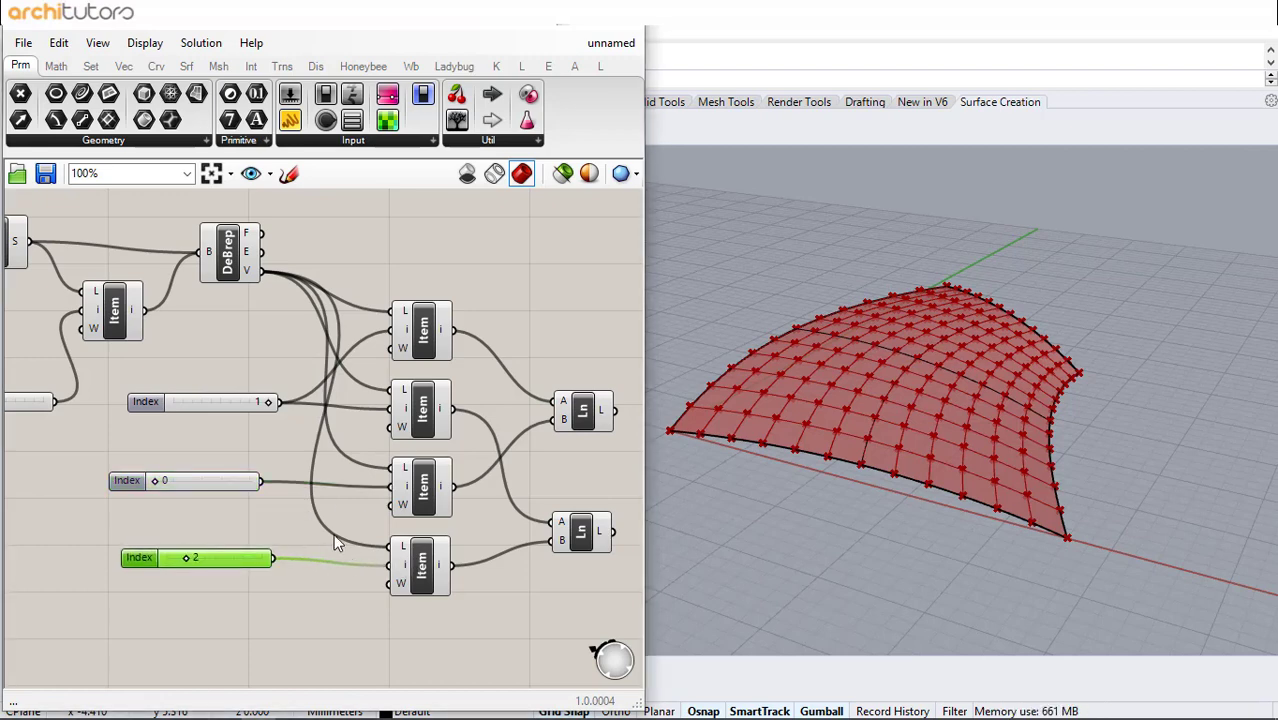
left_click(444, 308)
Add an Evaluate Surface component above the List Items and connect Deconstruct Brep's faces output to its surface input
right_click_drag(399, 292, 336, 456)
left_click(346, 391)
right_click_drag(370, 385, 350, 375)
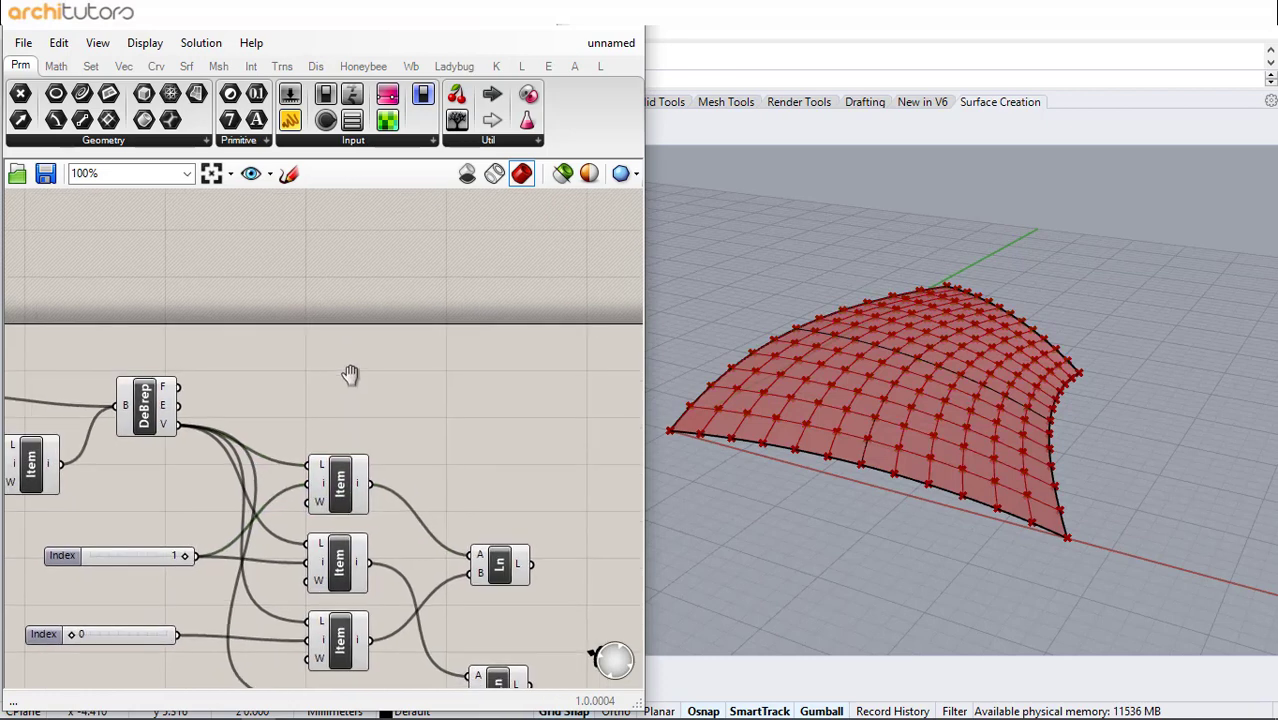
right_click_drag(340, 450, 343, 388)
left_click(165, 345)
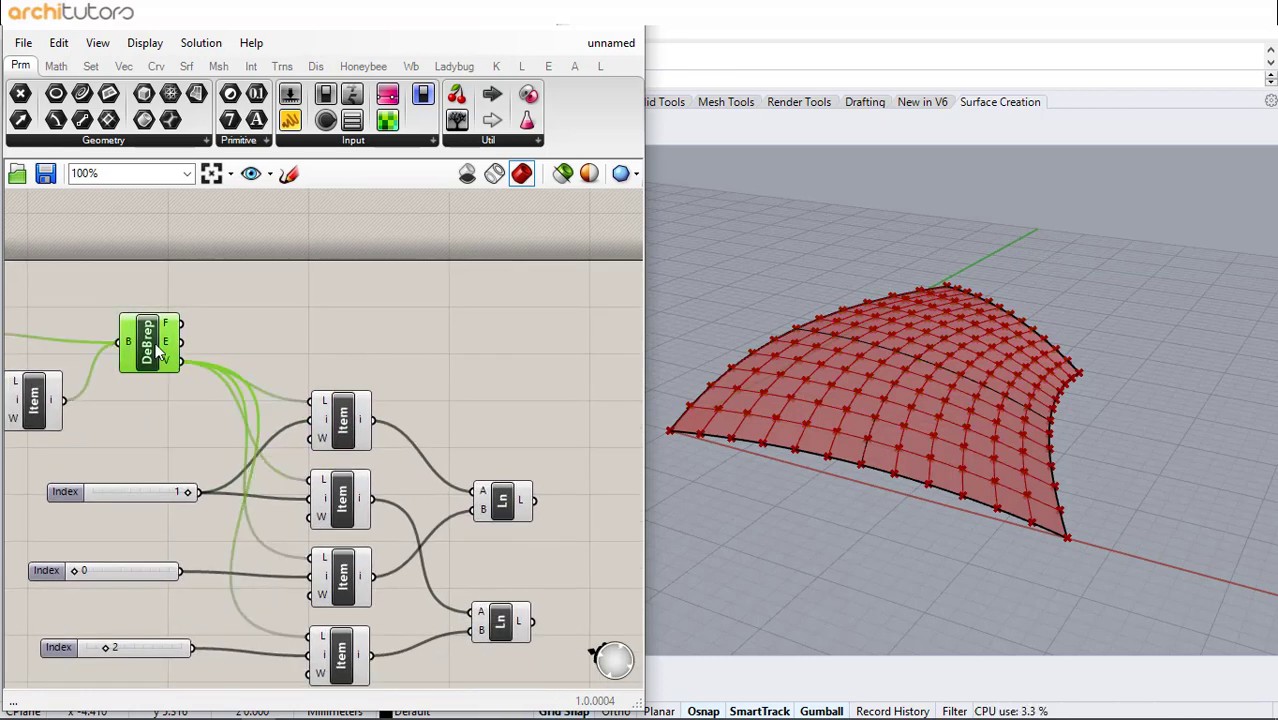
left_click(281, 350)
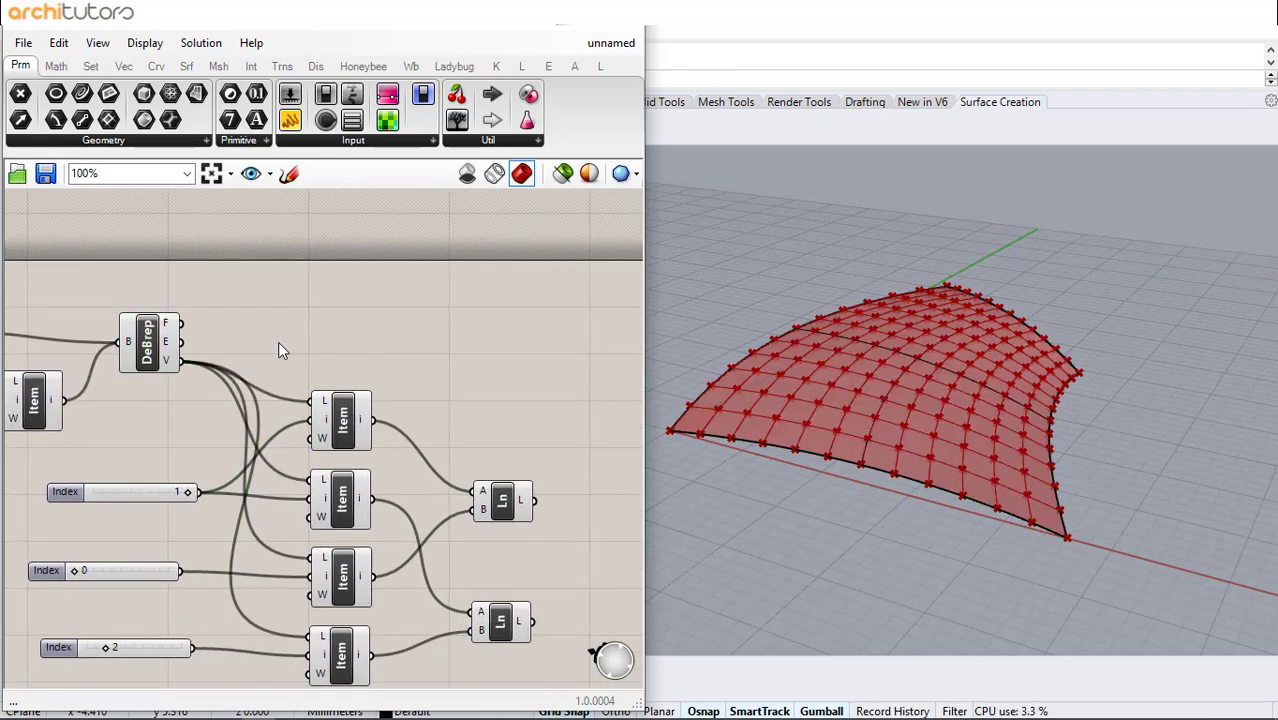
right_click_drag(280, 347, 286, 411)
double_click(292, 287)
type("EVA")
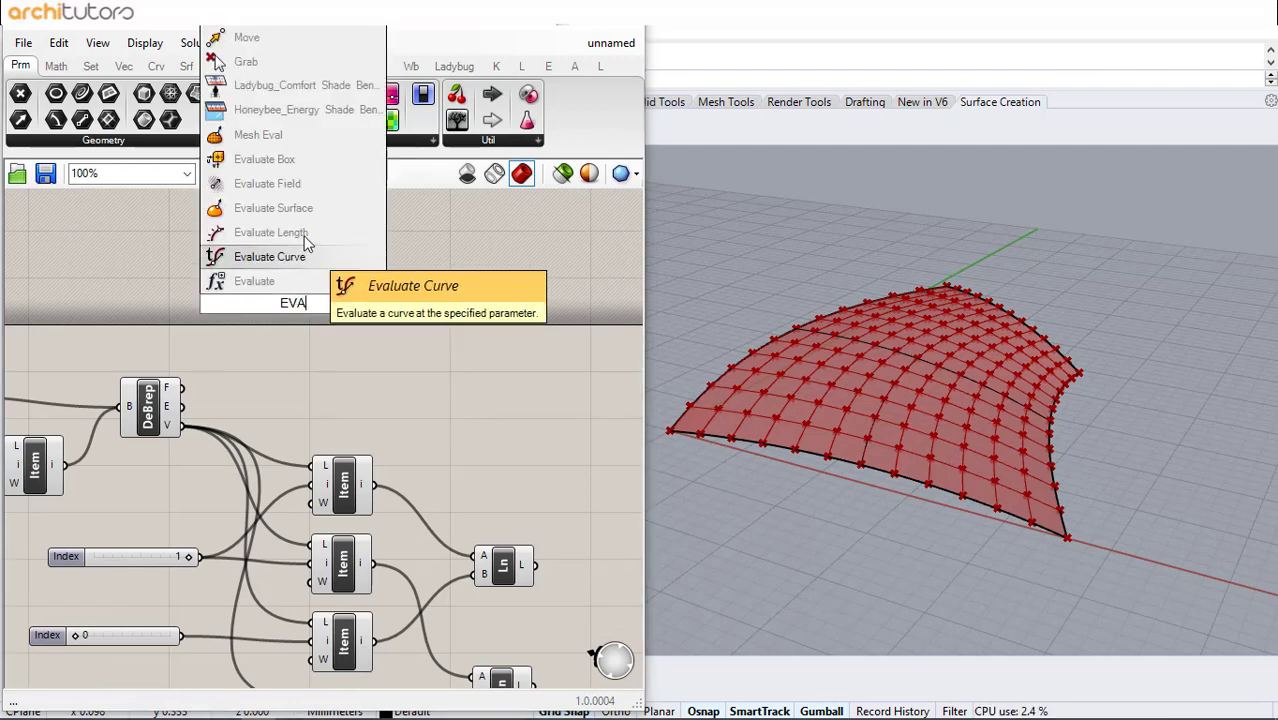
key("Return")
left_click_drag(293, 318, 340, 338)
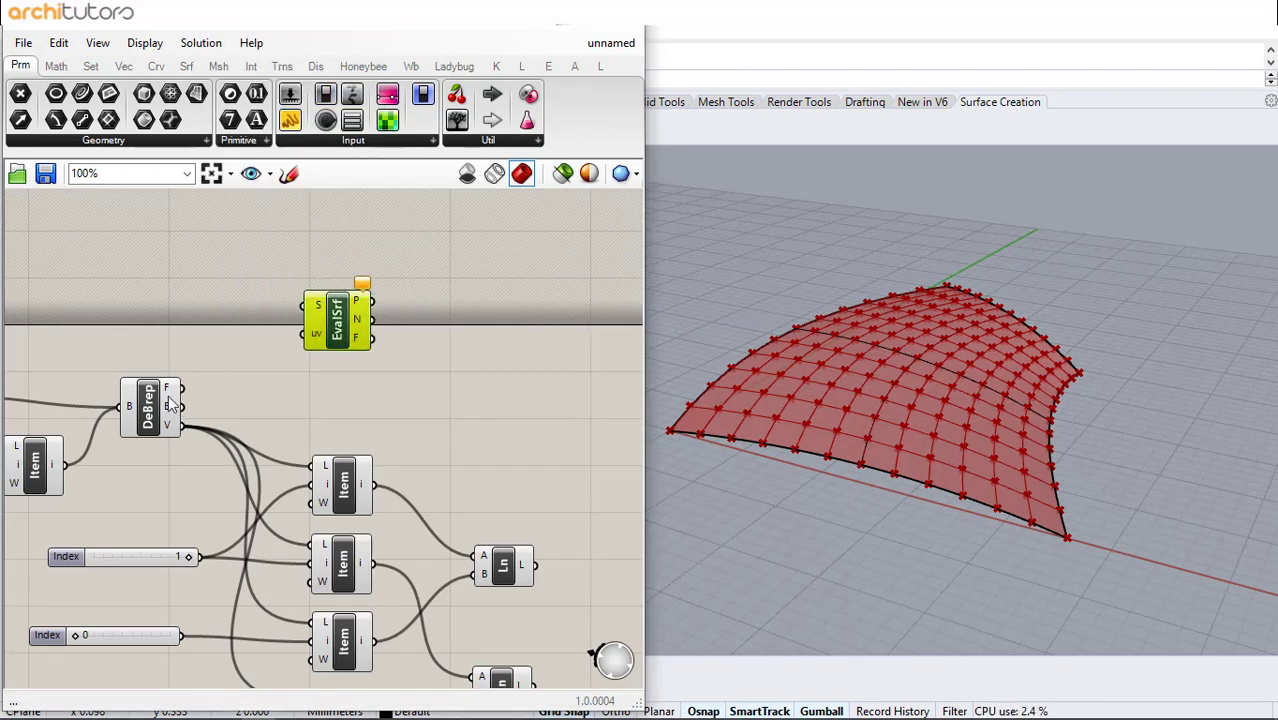
left_click_drag(181, 388, 322, 305)
Add an MD Slider component near Evaluate Surface, above Deconstruct Brep
left_click(169, 289)
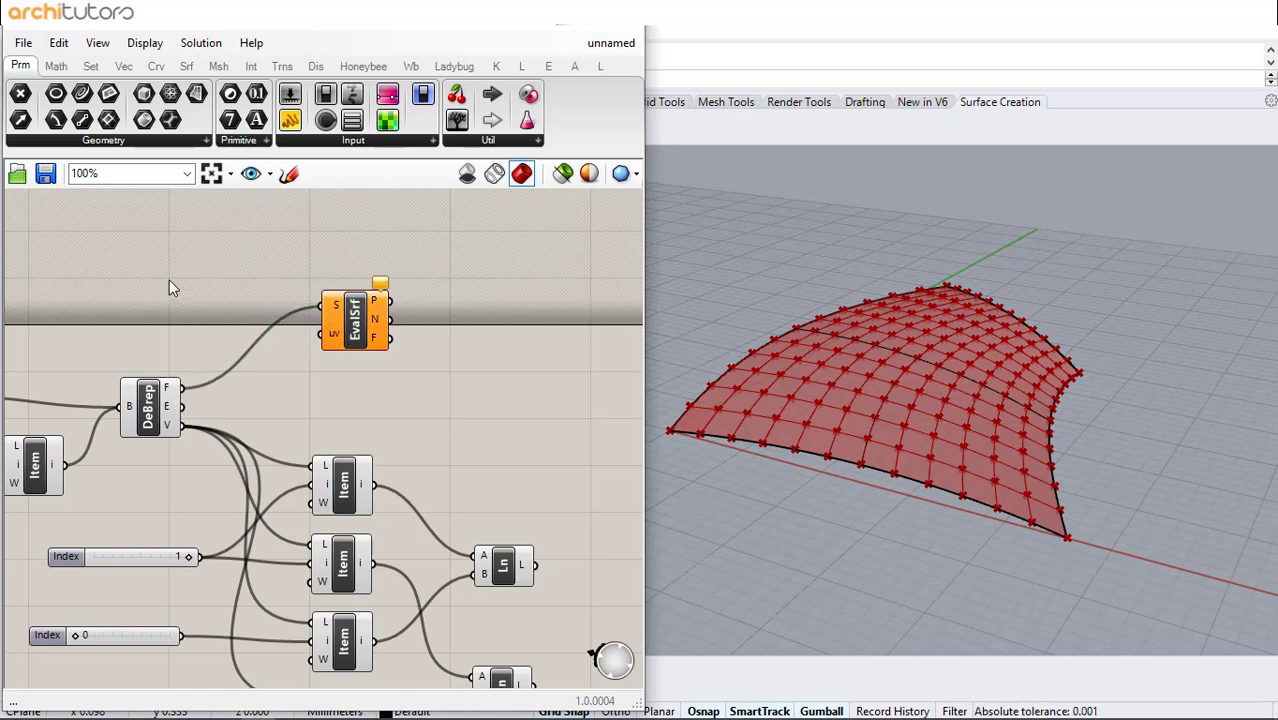
double_click(169, 285)
type("MD")
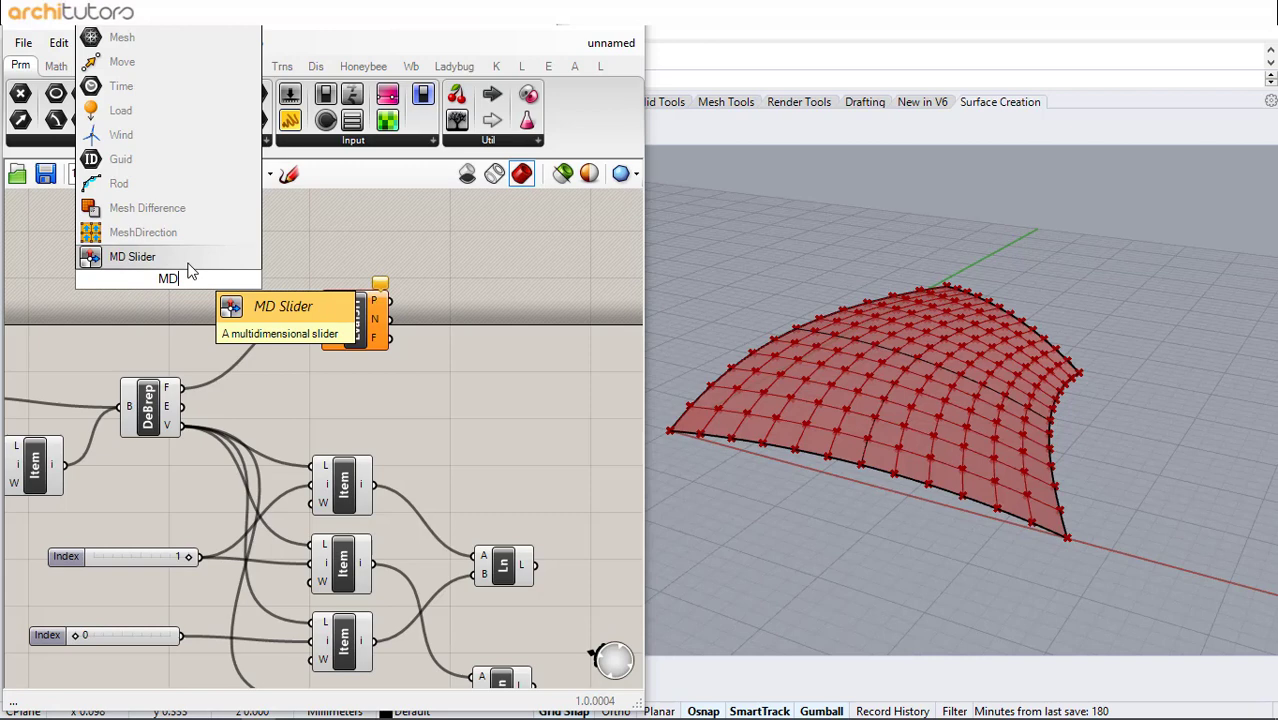
left_click(119, 262)
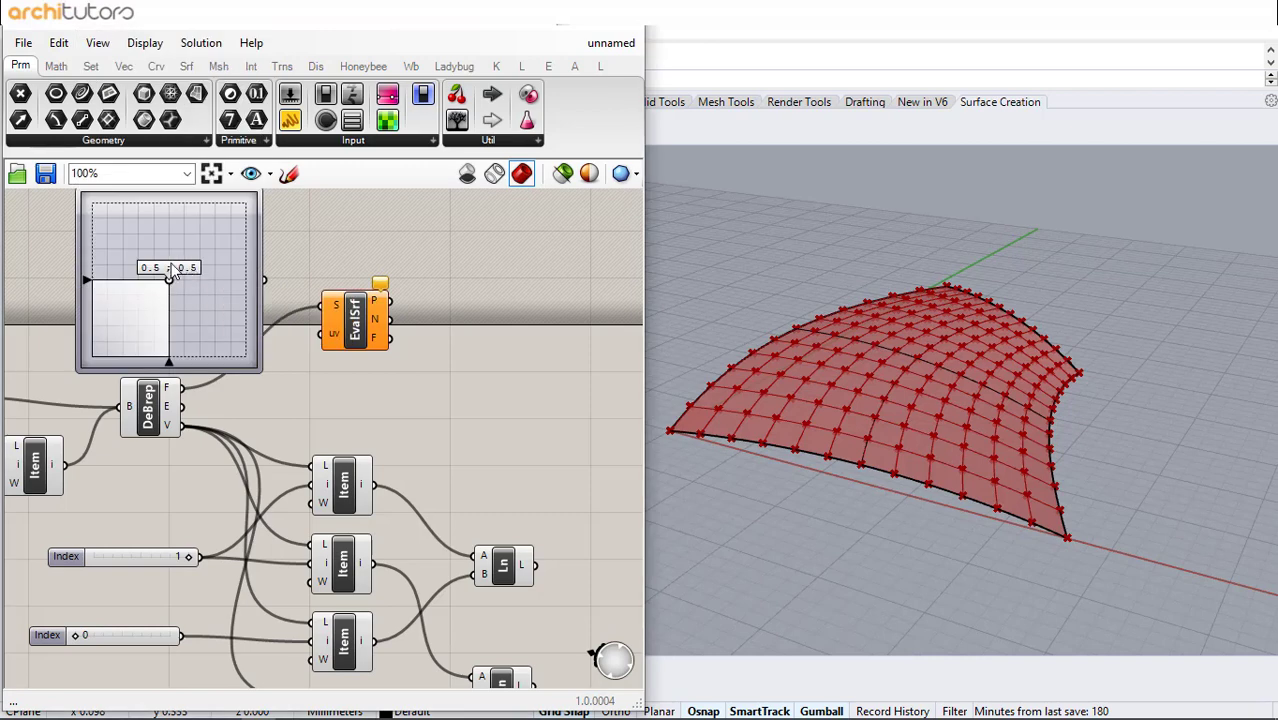
Shrink the MD Slider and connect its output to the Evaluate Surface component's uv input
left_click(215, 286)
scroll(239, 300, "down", 1)
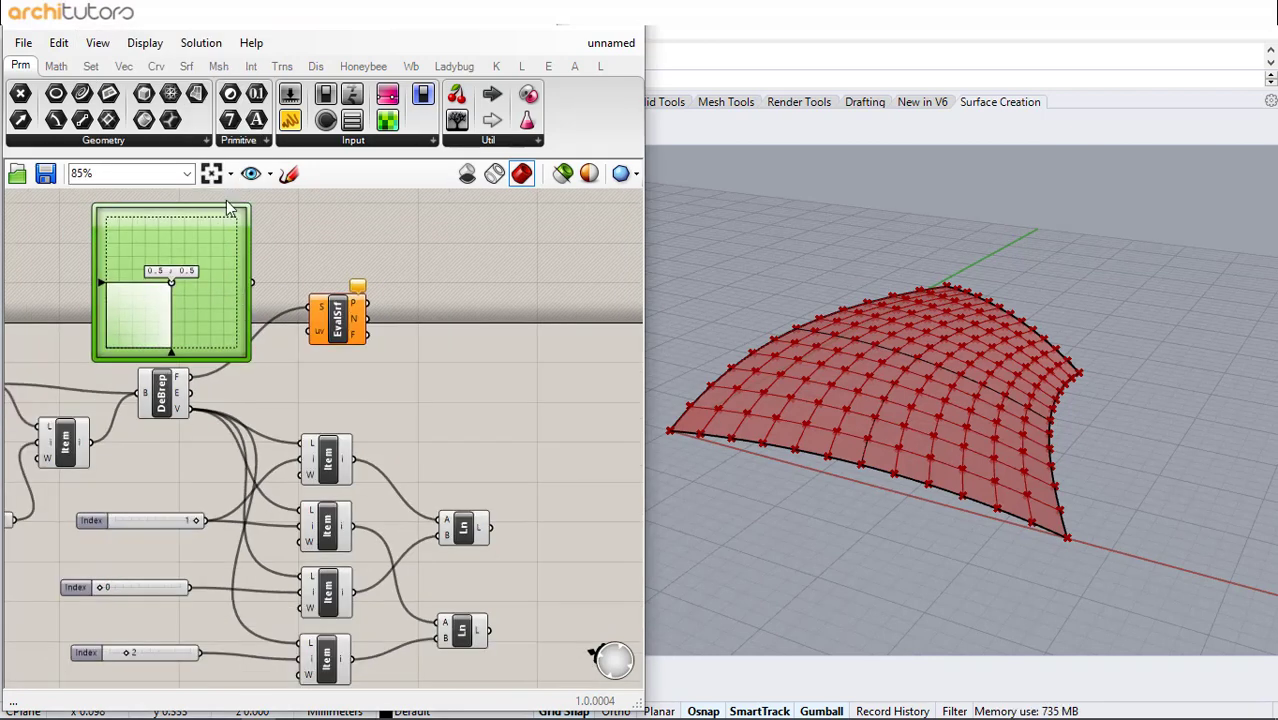
left_click_drag(248, 205, 307, 331)
mouse_move(764, 440)
right_mouse_down()
mouse_move(914, 446)
mouse_move(781, 459)
right_mouse_up()
scroll(914, 446, "down", 2)
scroll(767, 423, "up", 8)
right_click_drag(403, 352, 314, 334)
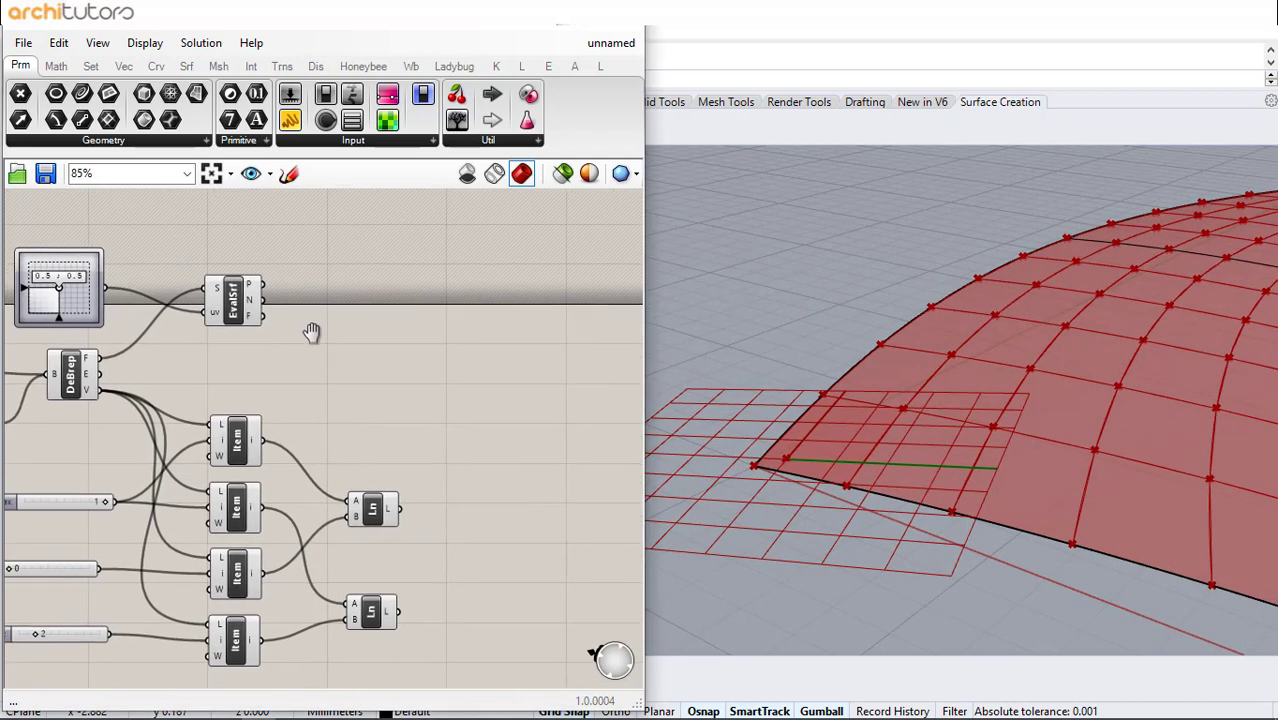
Add a Line SDL component and connect Evaluate Surface's point and normal outputs to its start and direction inputs
scroll(314, 334, "up", 1)
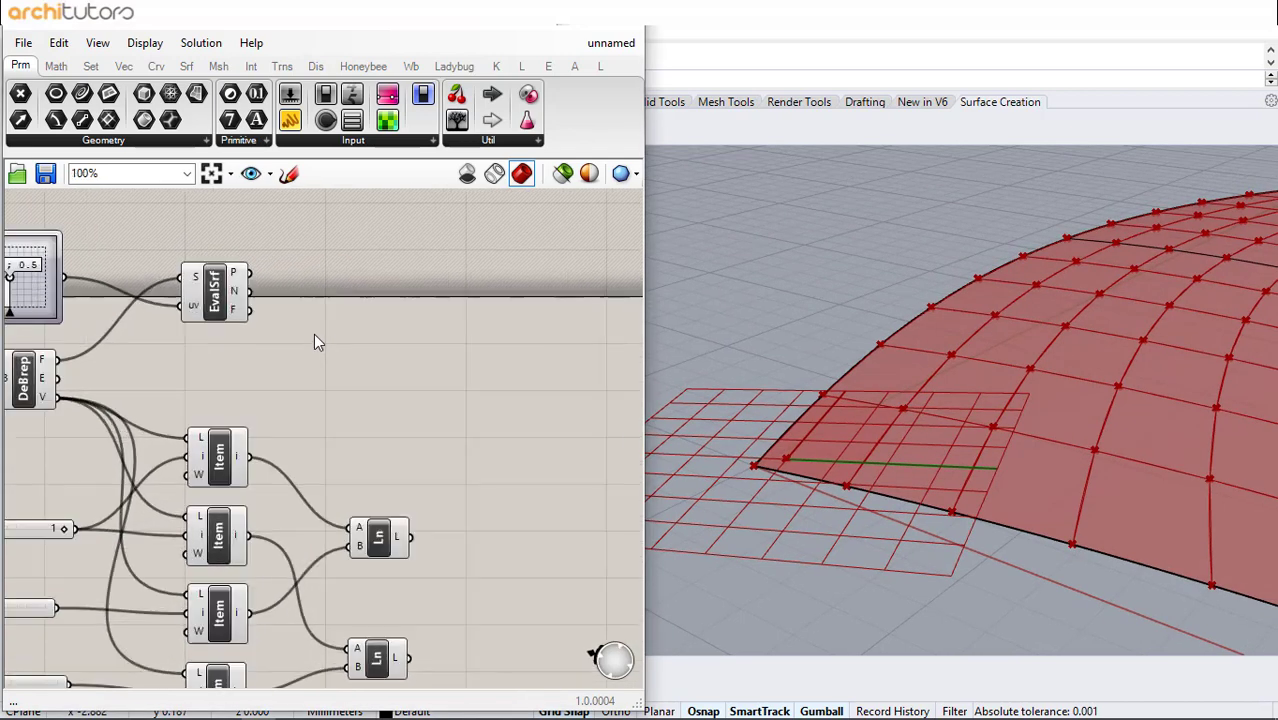
double_click(367, 303)
type("line")
left_click(344, 255)
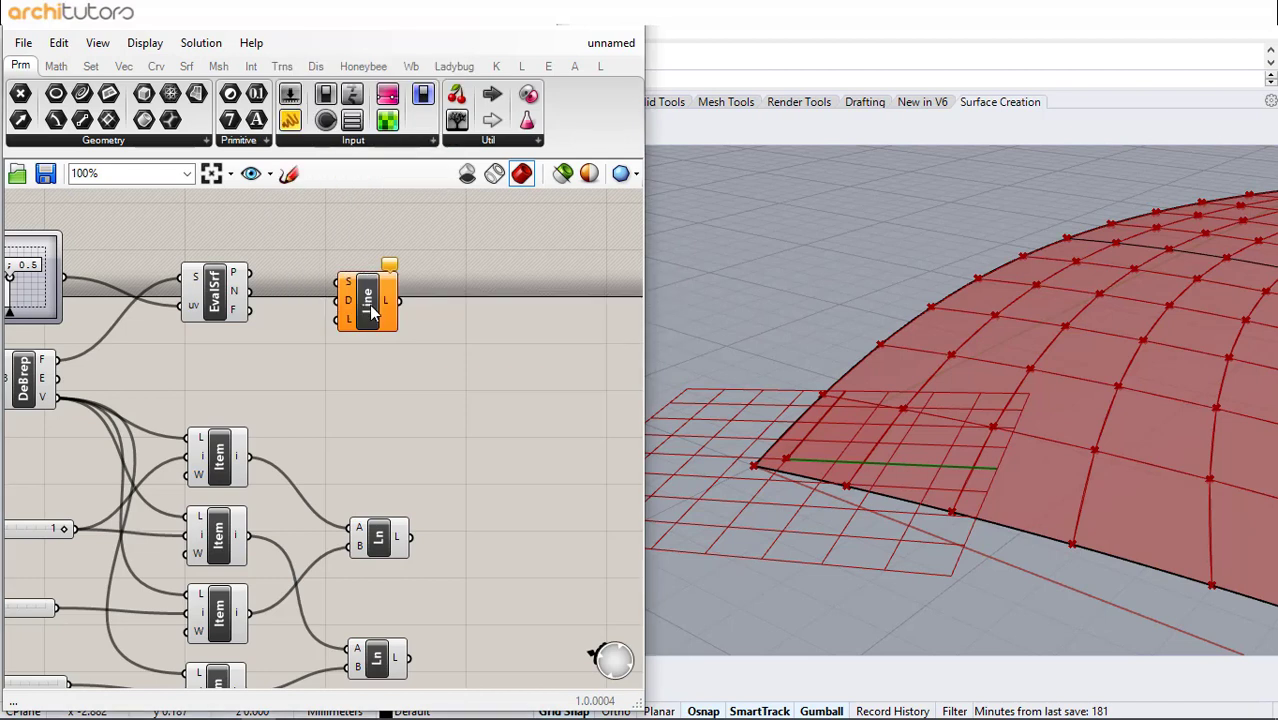
left_click_drag(371, 312, 393, 316)
left_click_drag(251, 273, 356, 303)
left_click(338, 322)
right_click_drag(418, 356, 412, 348)
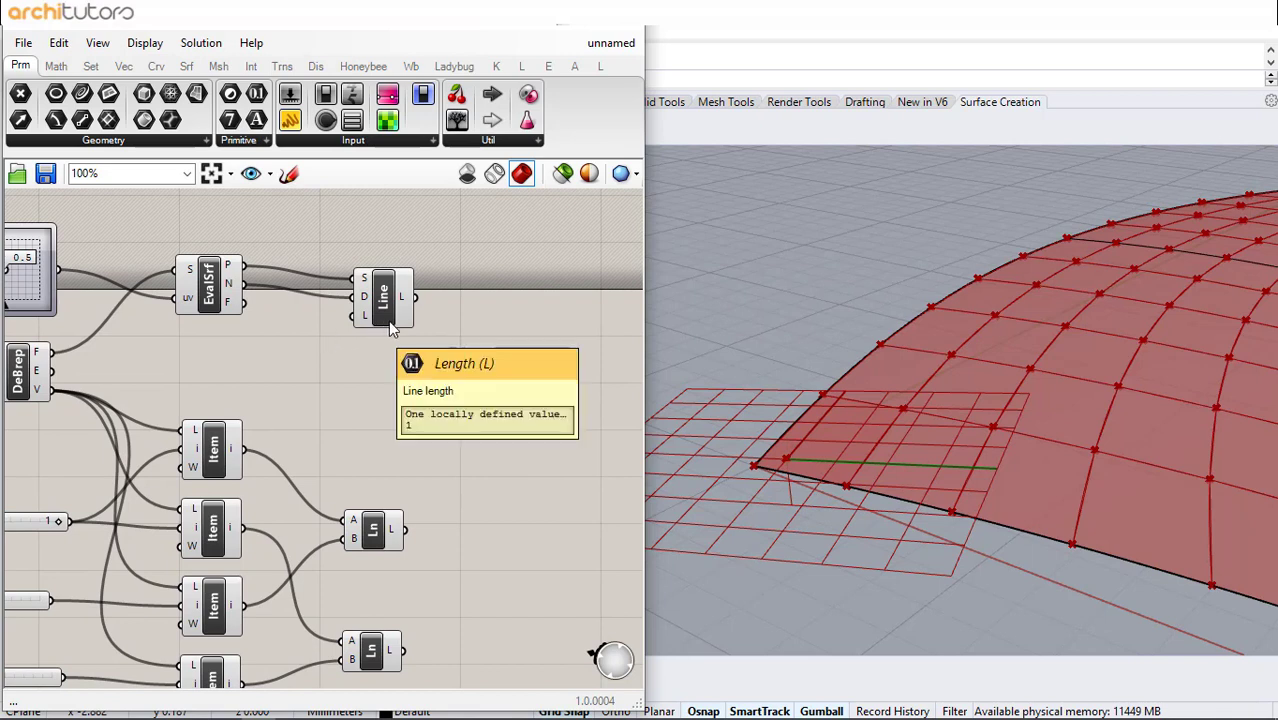
Add a number slider set to 2.00 and connect it to the Line SDL's length input
double_click(241, 343)
type("2")
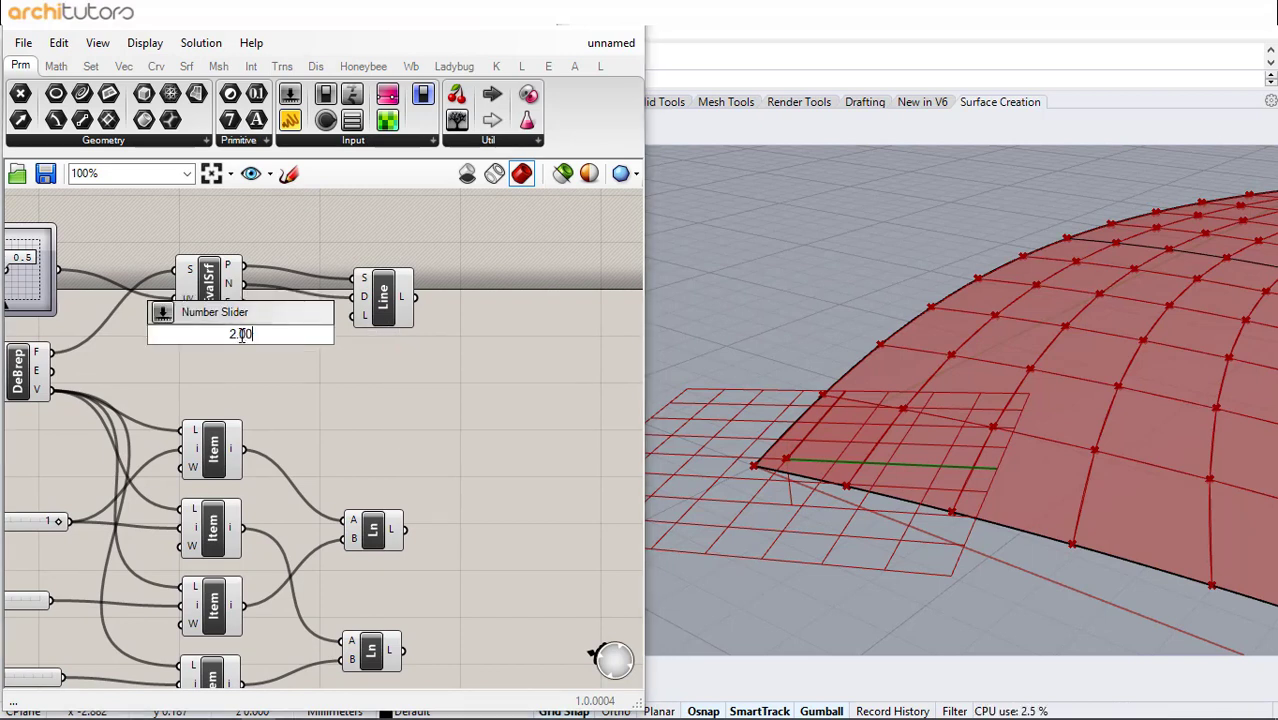
type(".00")
key("Return")
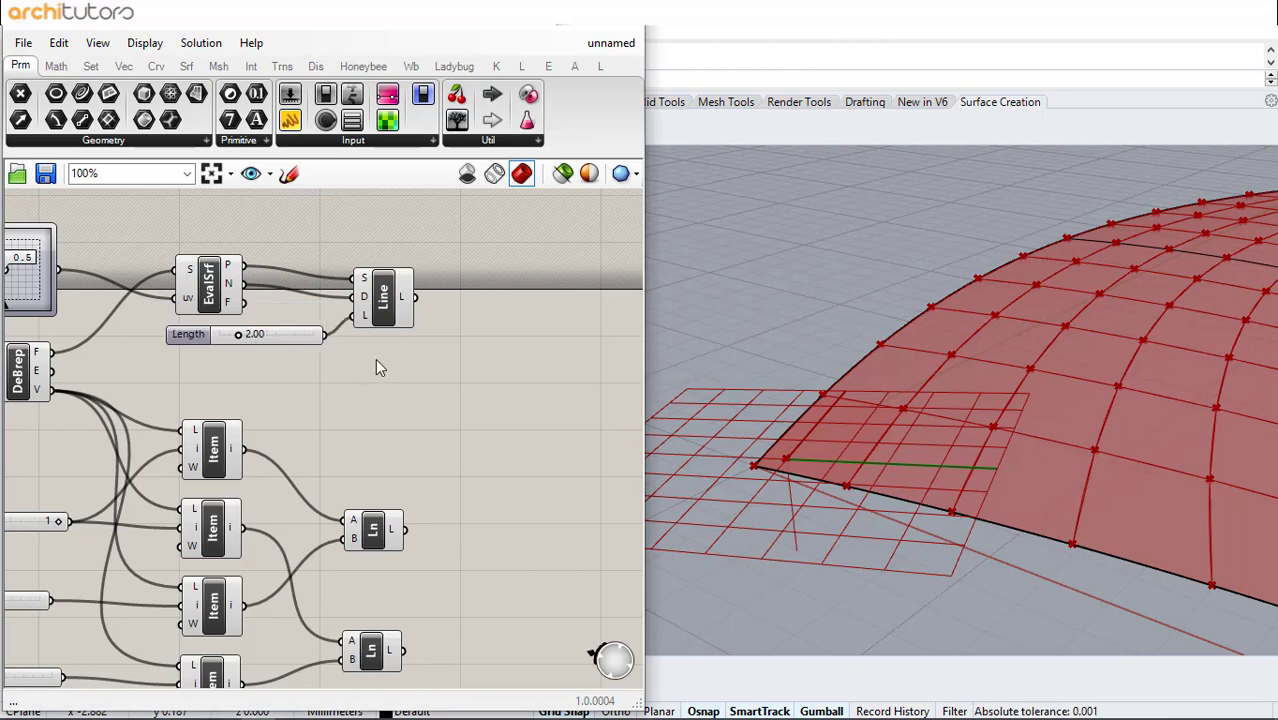
right_click_drag(375, 368, 337, 357)
Add an End Points component beside the Line SDL and connect the line output to its curve input
right_click_drag(686, 454, 760, 366)
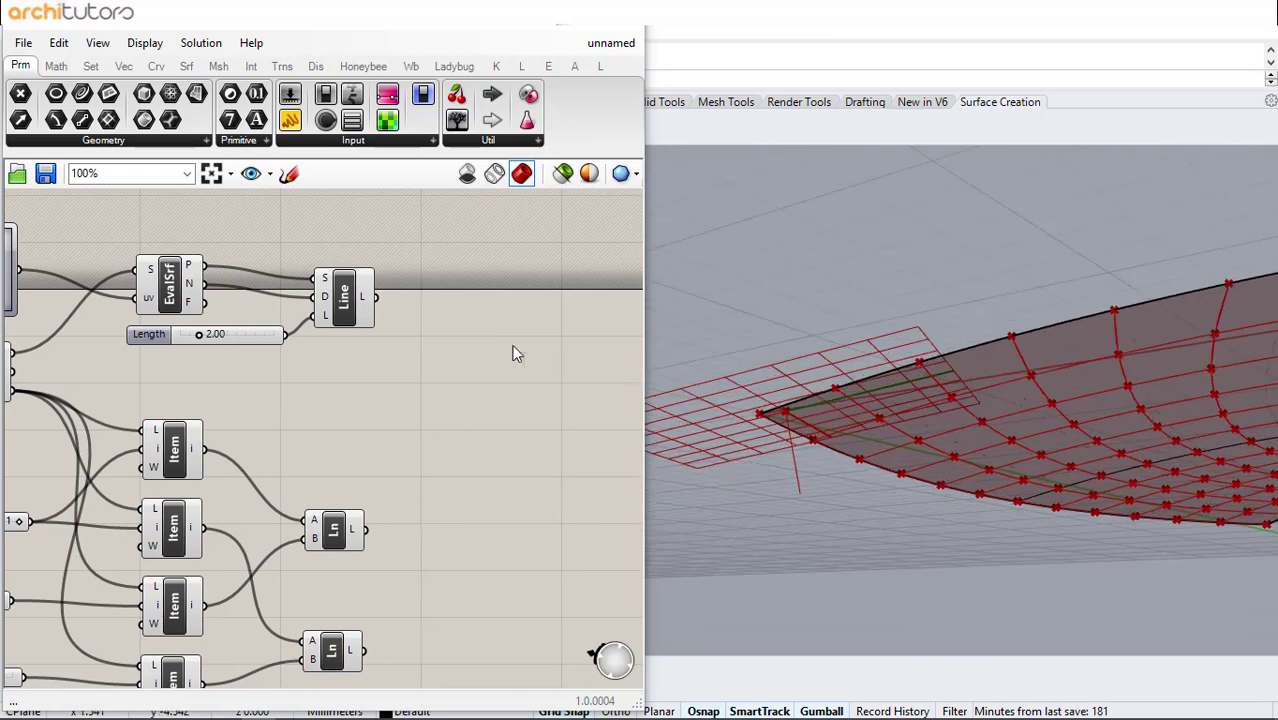
double_click(423, 309)
type("END")
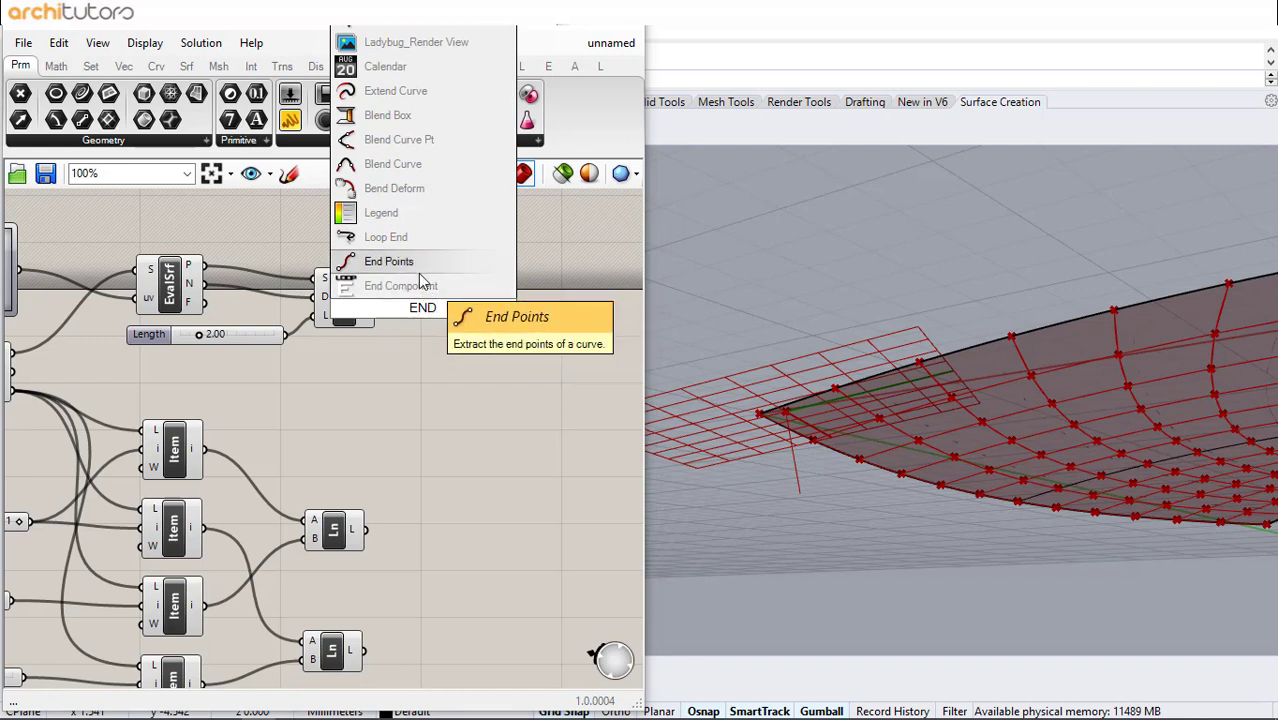
left_click(441, 272)
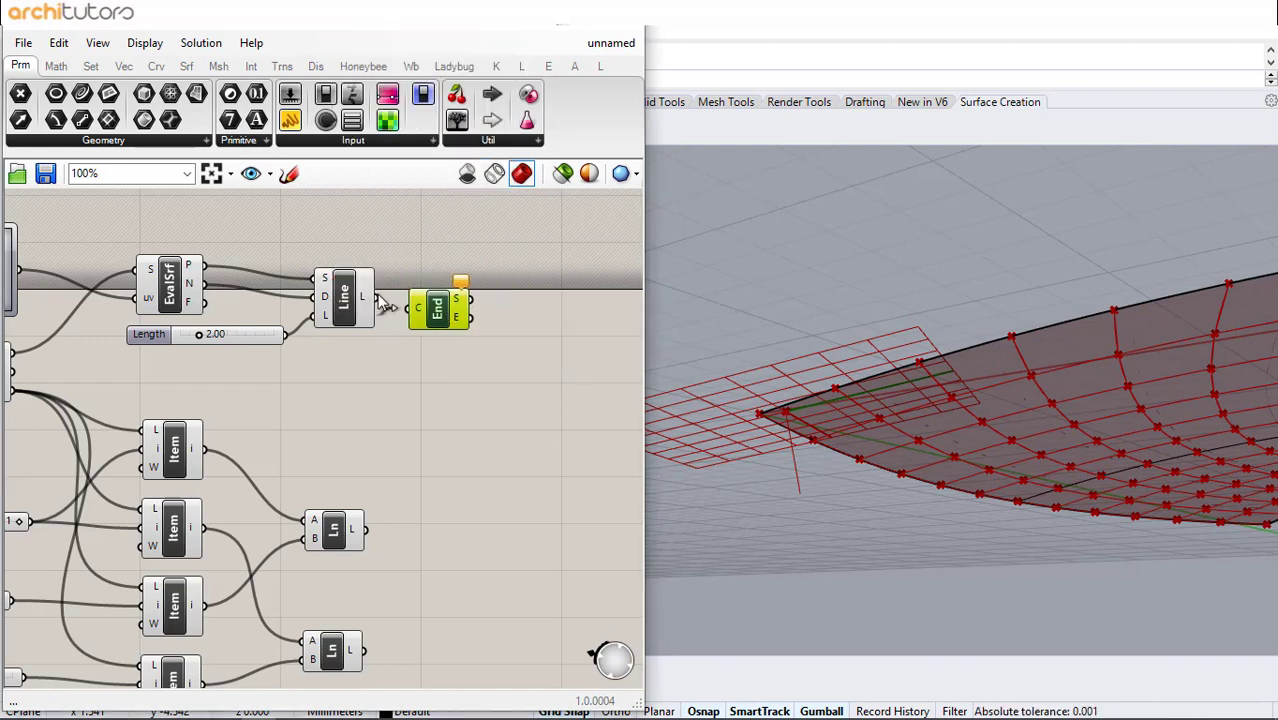
Add a two-point Line component and connect the End Points' end output to its A input
double_click(467, 320)
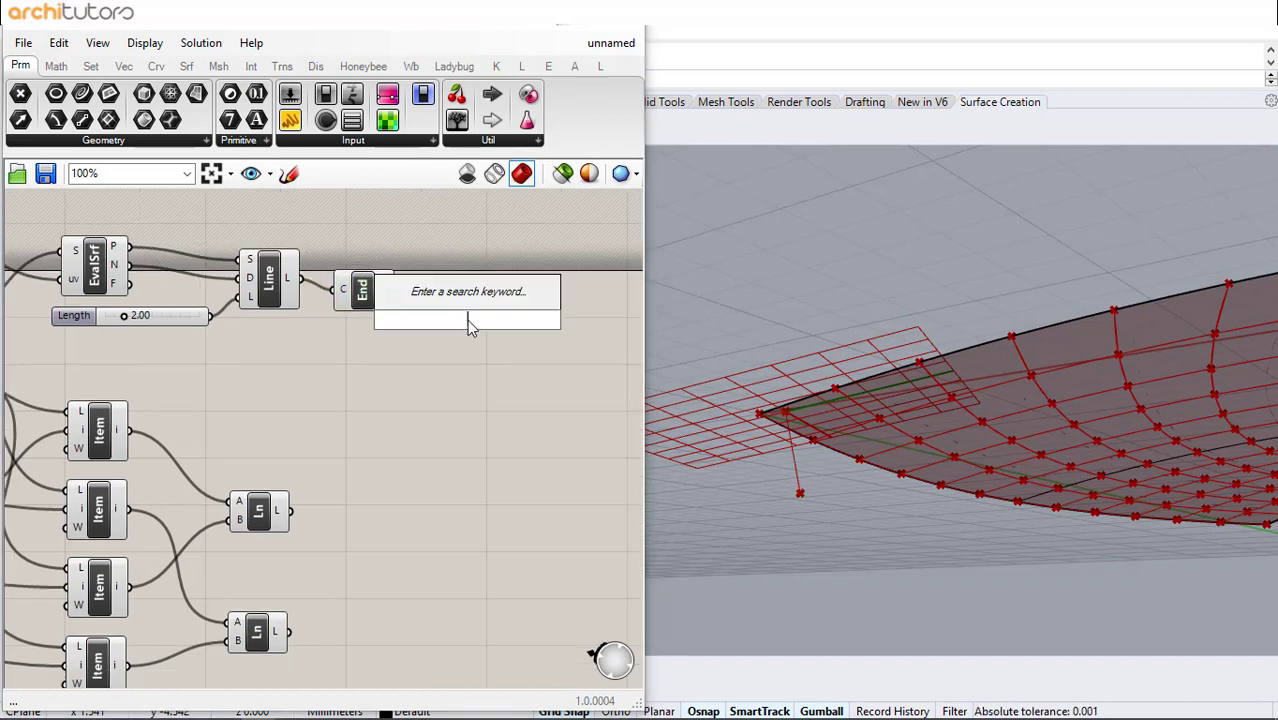
type("Li")
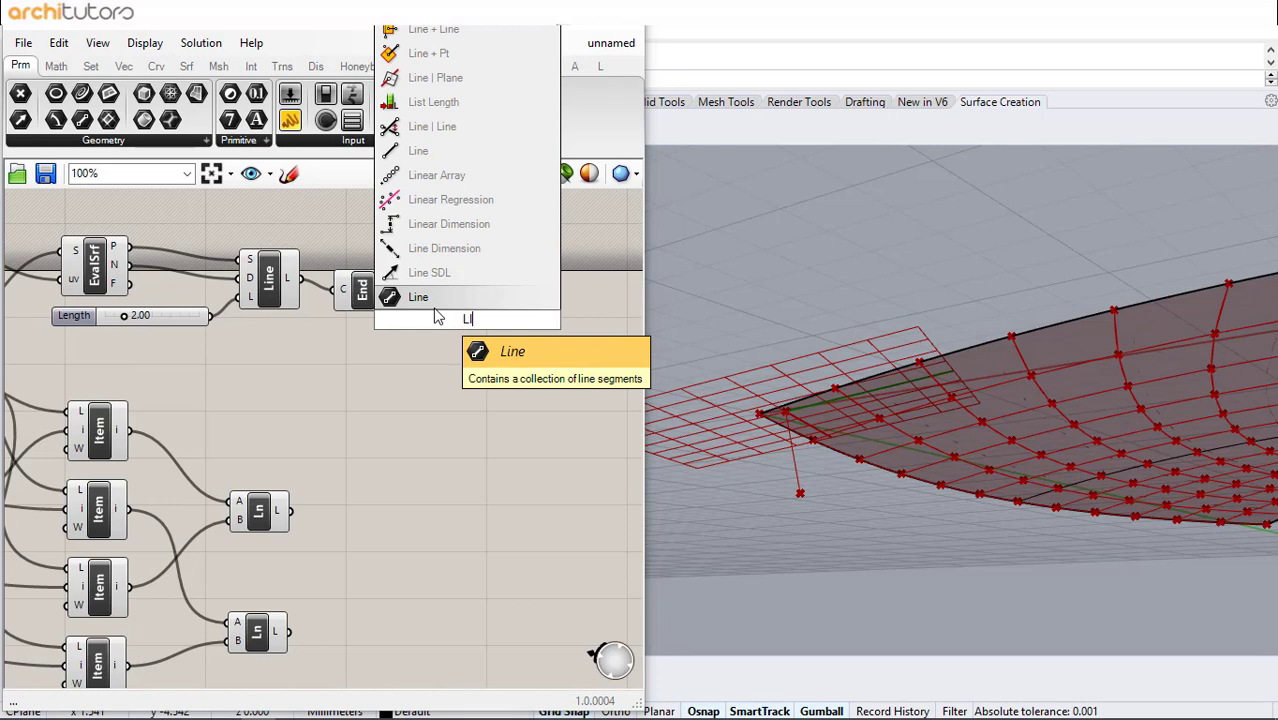
type("ne")
left_click(442, 289)
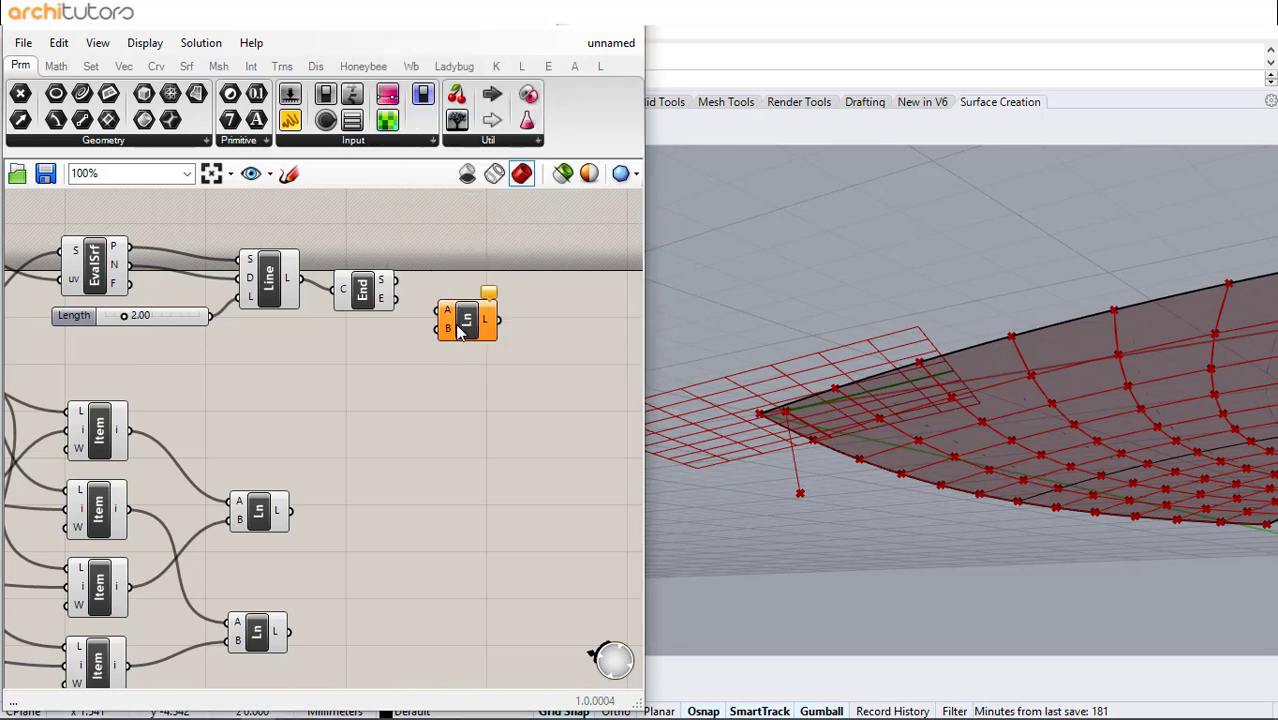
left_click_drag(397, 298, 466, 330)
left_click(444, 336)
Try connecting Deconstruct Brep's vertices to the new Line's B input and moving the Line lower, and undo both changes
scroll(445, 342, "down", 2)
scroll(300, 330, "up", 1)
right_click_drag(260, 346, 177, 323)
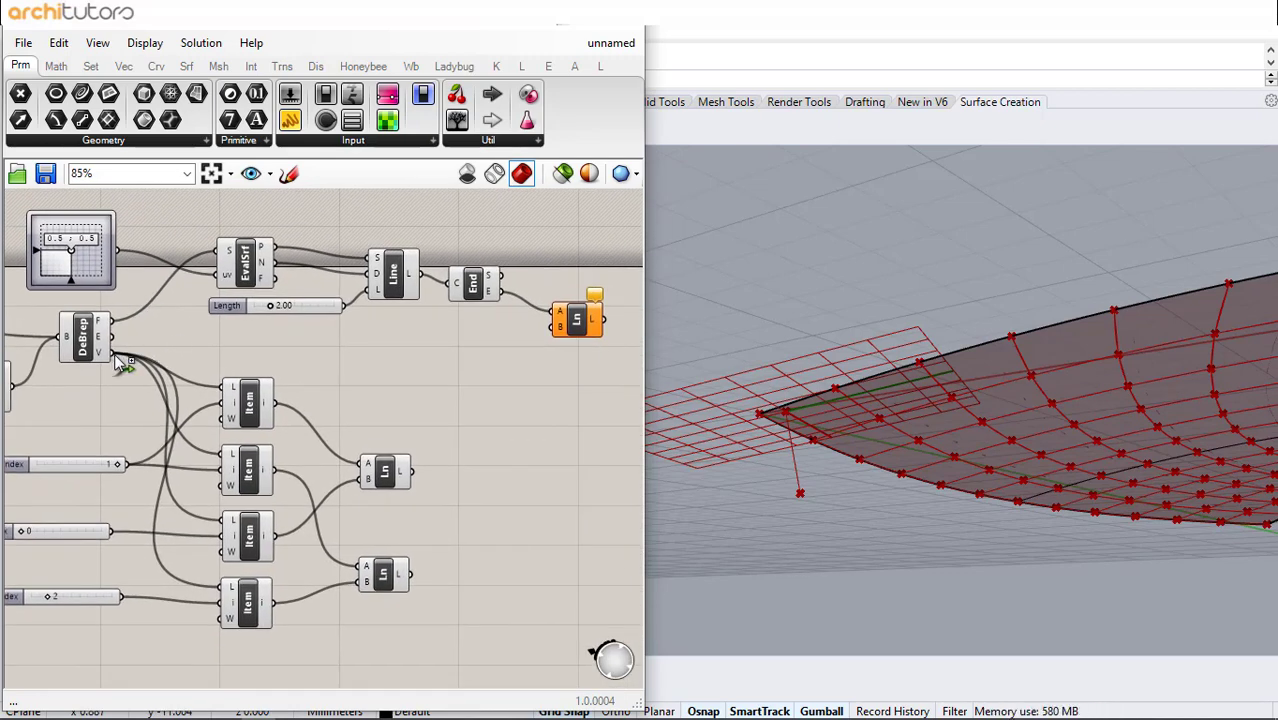
left_click_drag(573, 332, 565, 330)
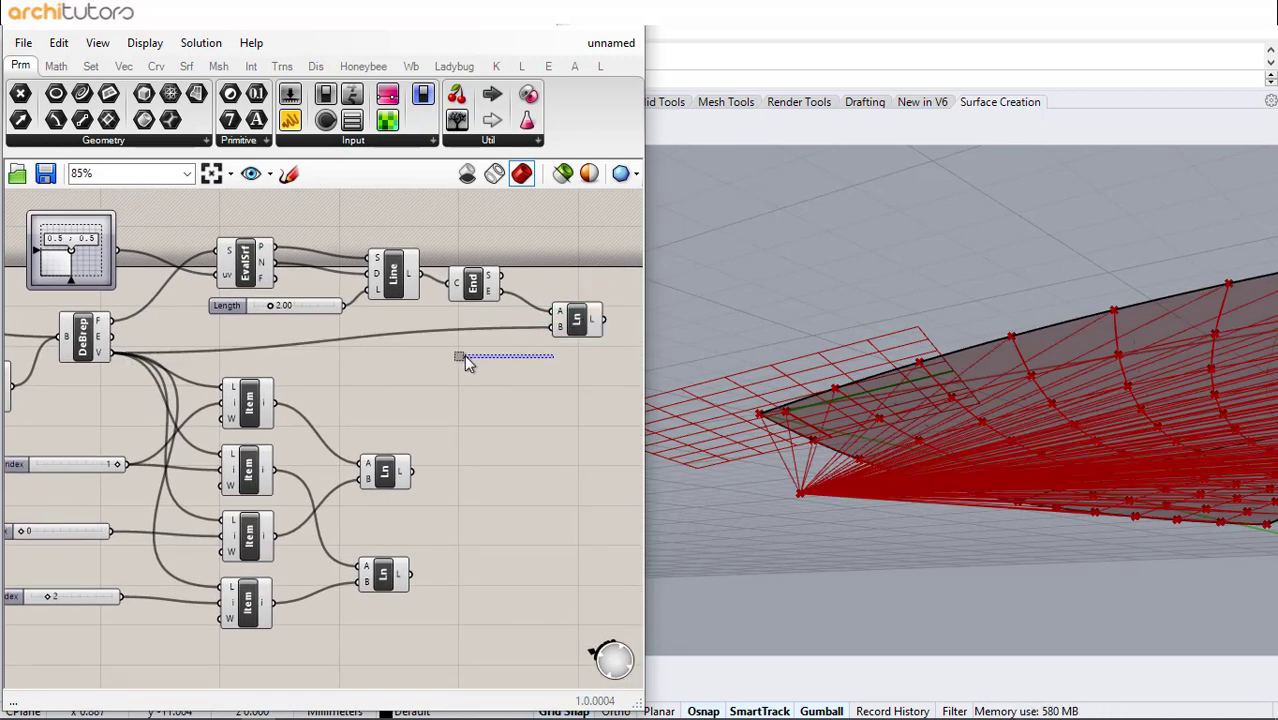
scroll(464, 362, "up", 3)
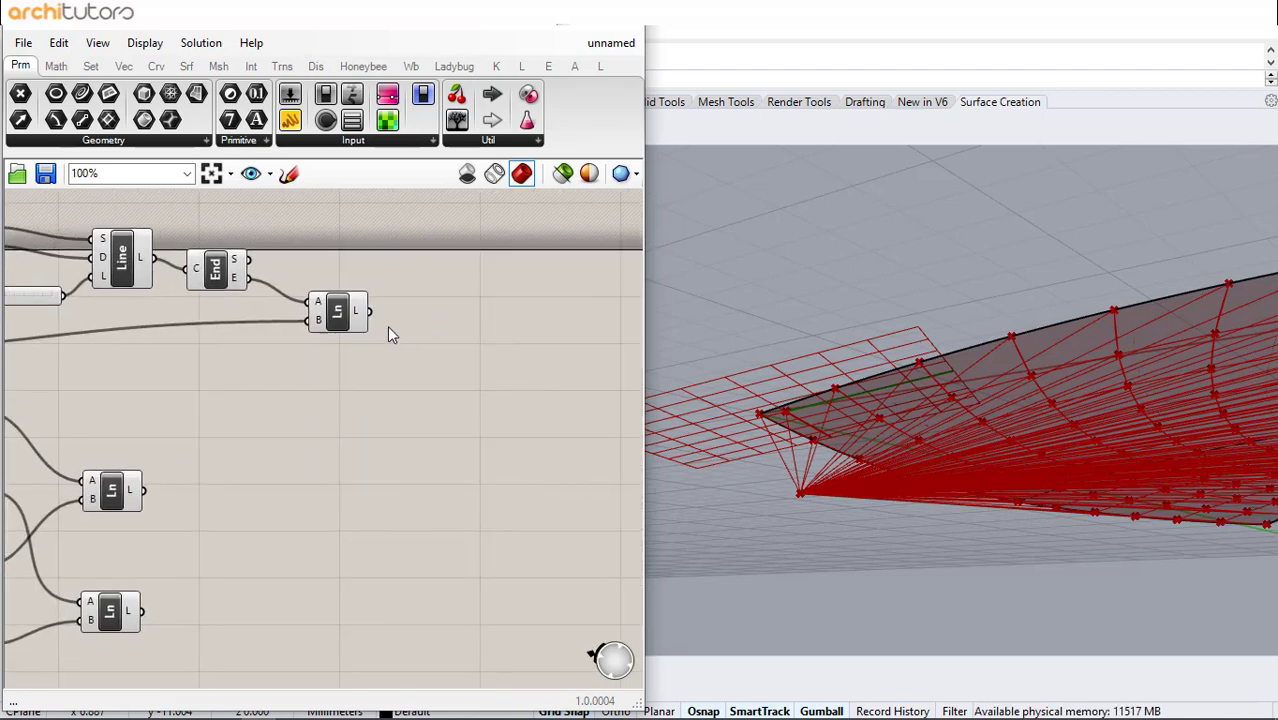
left_click_drag(355, 324, 345, 398)
left_click(414, 395)
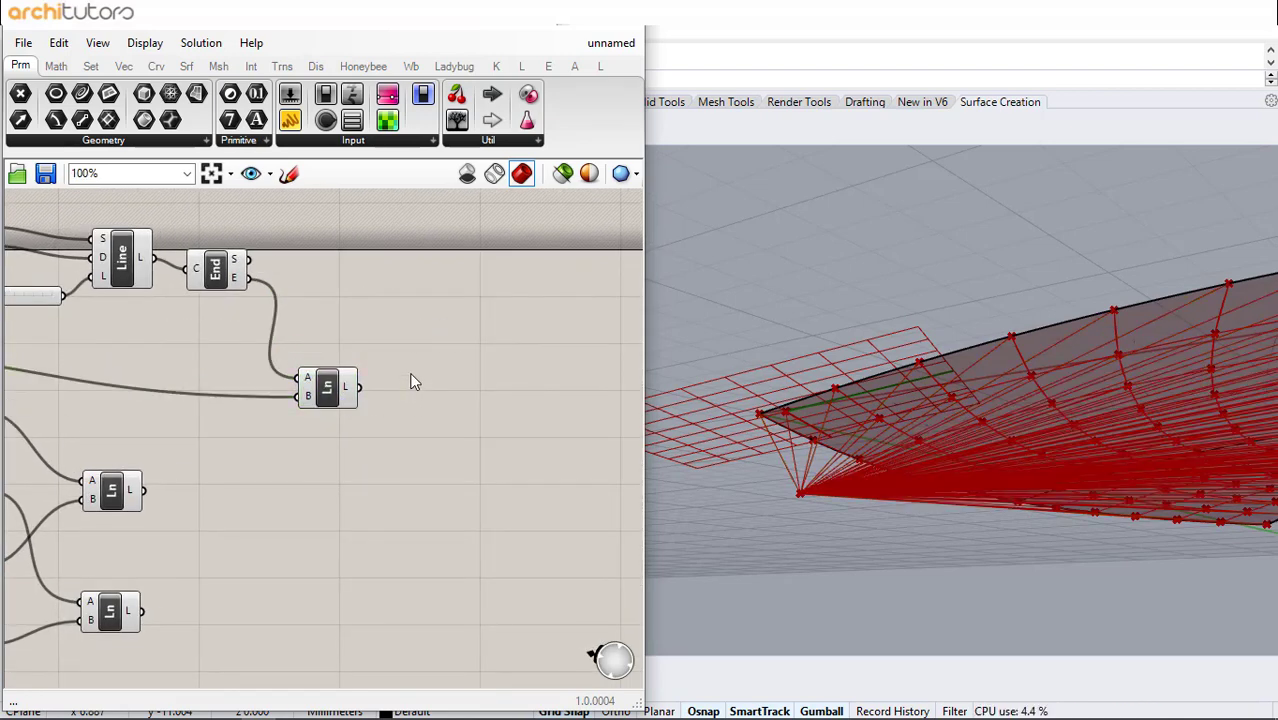
scroll(377, 352, "down", 3)
right_click_drag(808, 437, 858, 444)
scroll(322, 293, "up", 4)
key("ctrl+z")
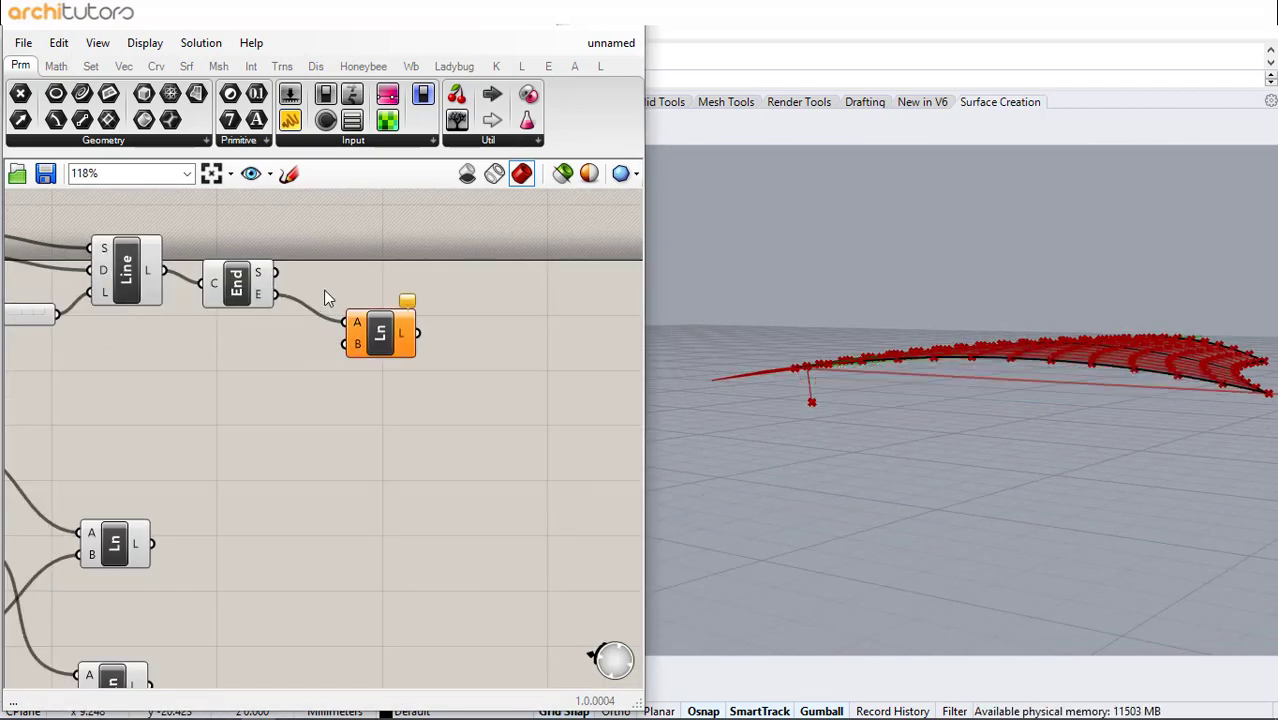
Reparameterize the surface input of the Evaluate Surface component
right_click_drag(354, 291, 485, 300)
scroll(485, 300, "down", 3)
right_click_drag(298, 288, 370, 293)
scroll(235, 270, "up", 2)
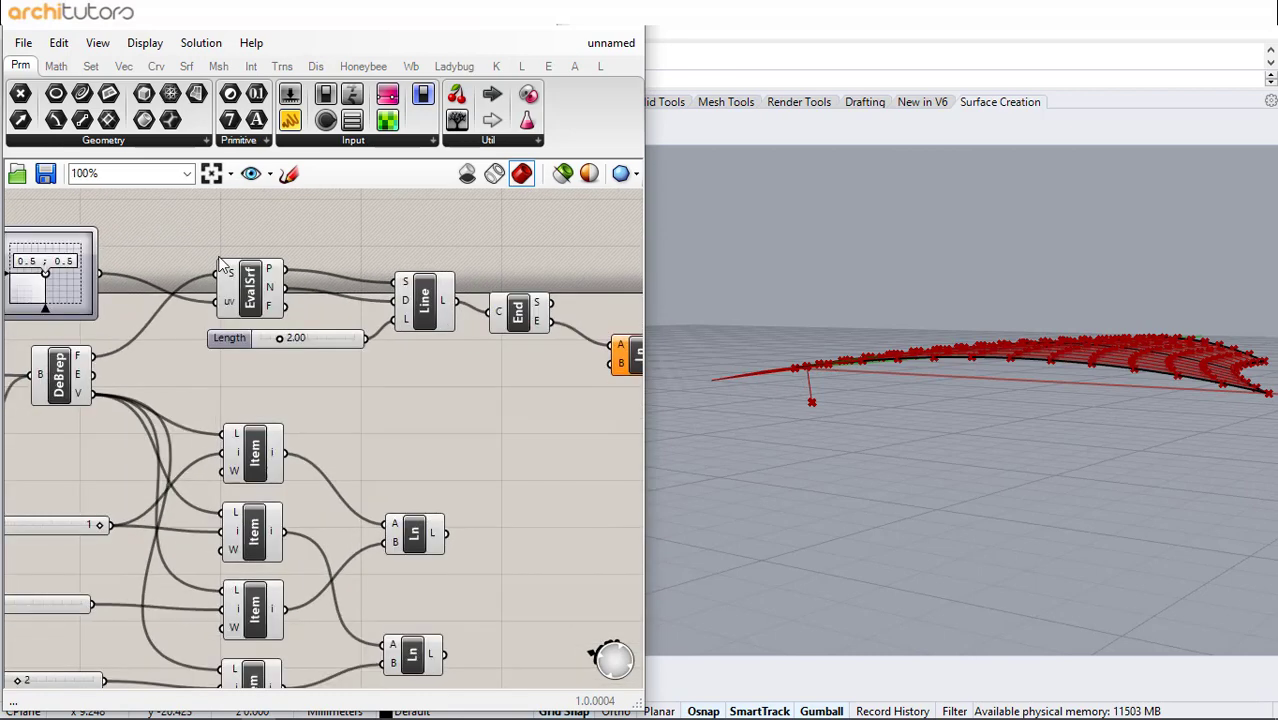
right_click(235, 271)
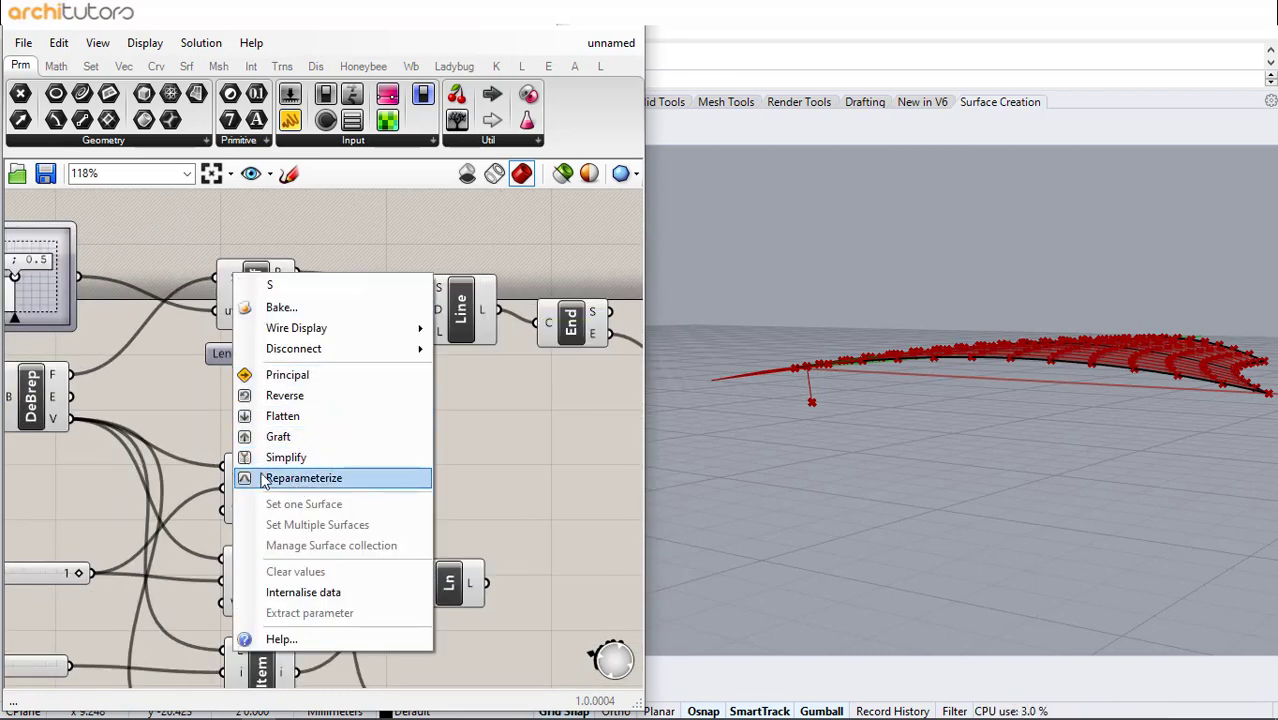
left_click(311, 479)
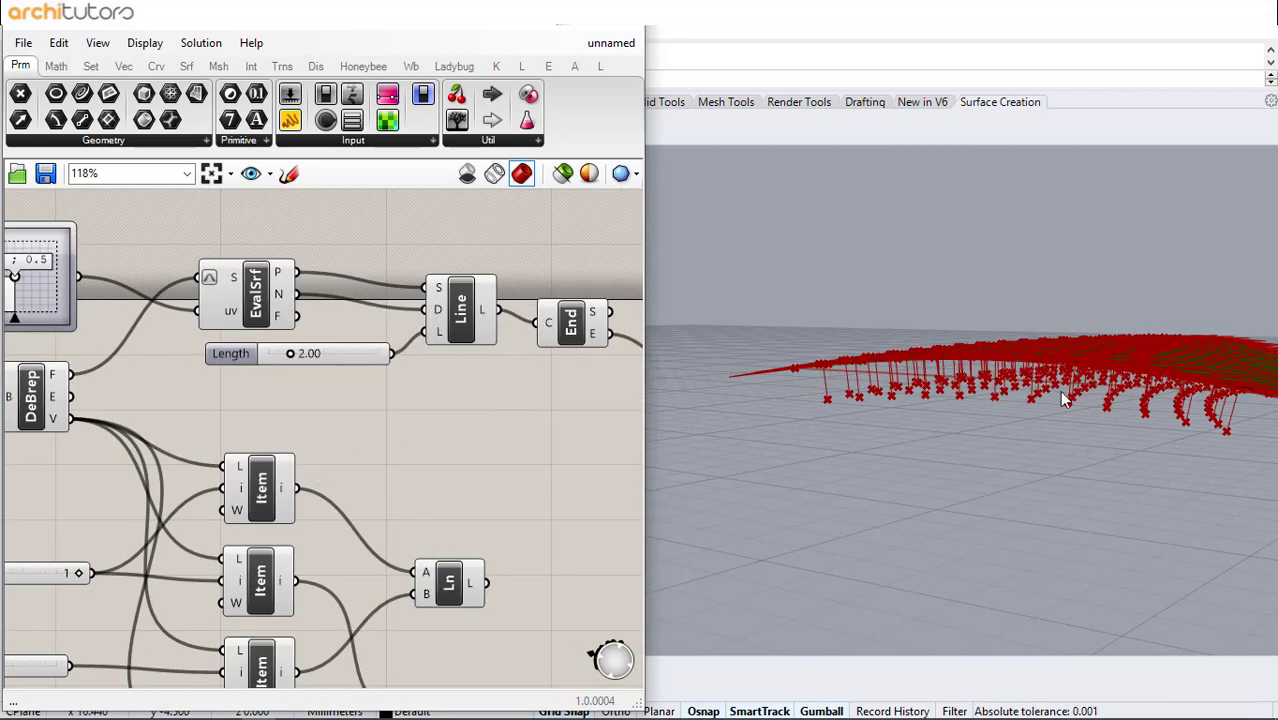
Connect Deconstruct Brep's vertices output to the B input of the Line attached to End Points
right_click_drag(542, 399, 452, 368)
scroll(294, 382, "down", 2)
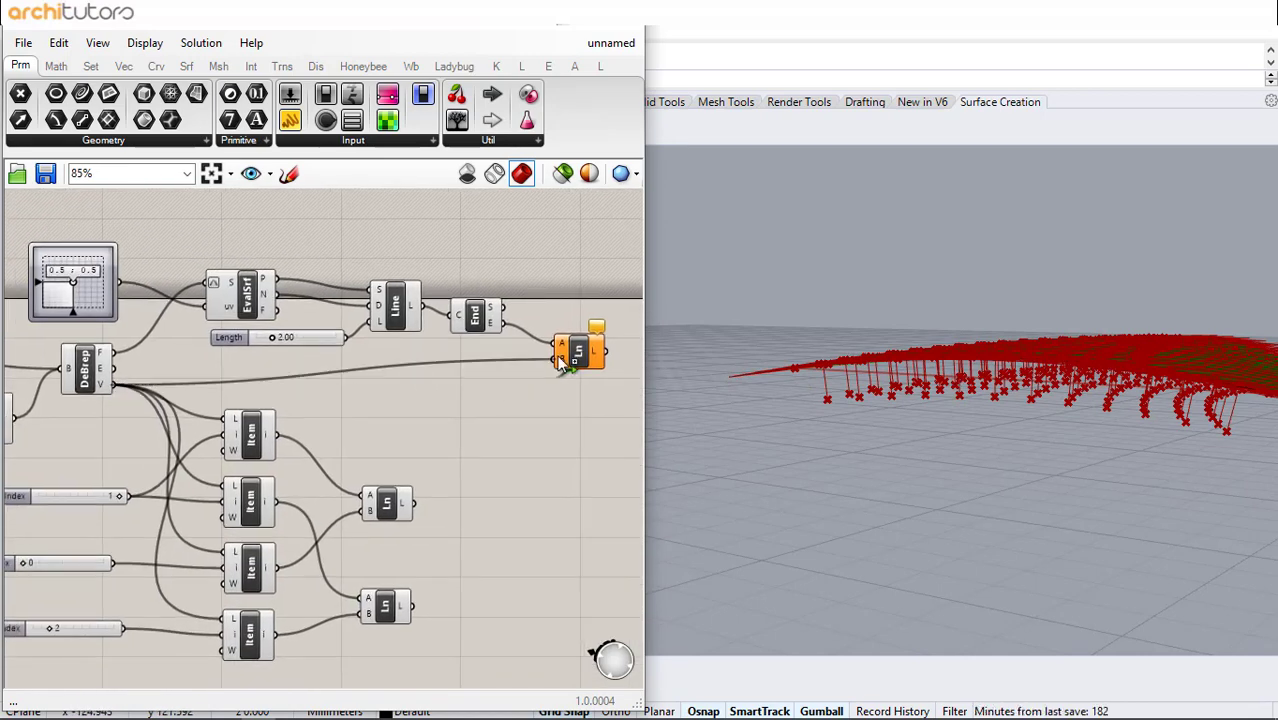
left_click_drag(558, 359, 556, 359)
right_click_drag(520, 386, 494, 382)
right_click_drag(950, 325, 760, 370)
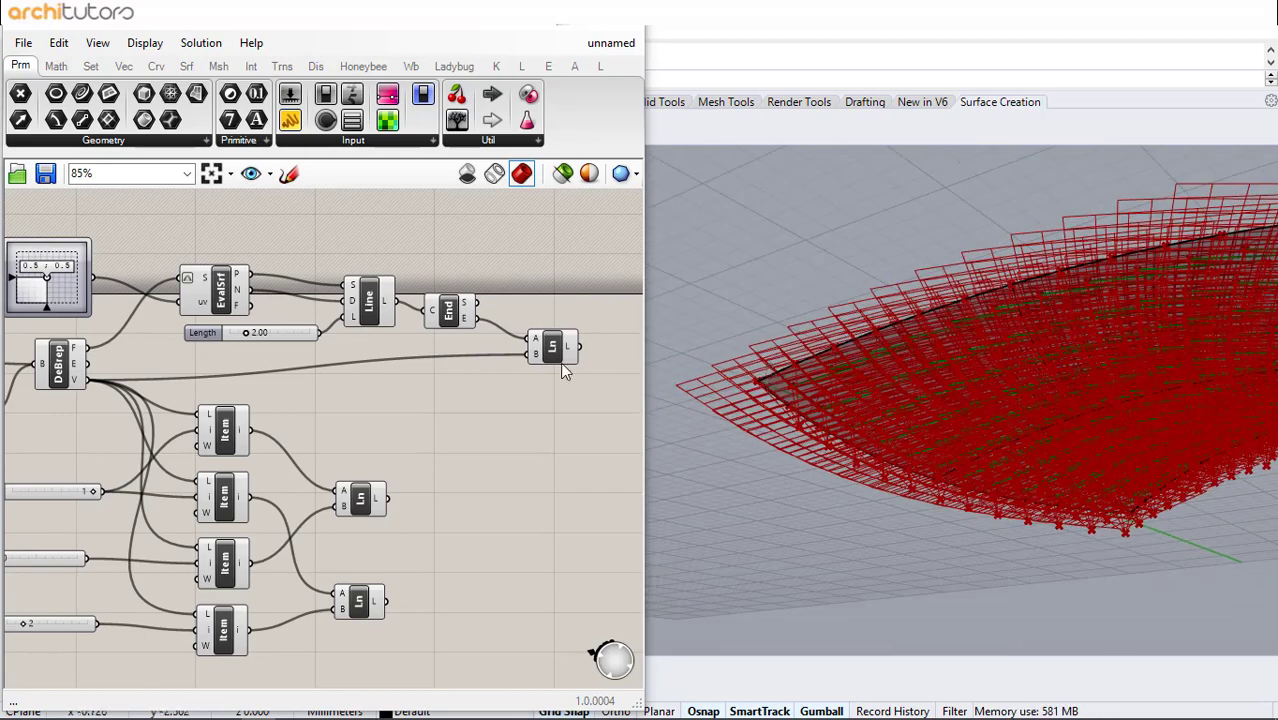
Move the two Line components fed by the List Items so they align beneath the third Line
scroll(483, 378, "down", 3)
left_click_drag(403, 447, 538, 525)
left_click(372, 367)
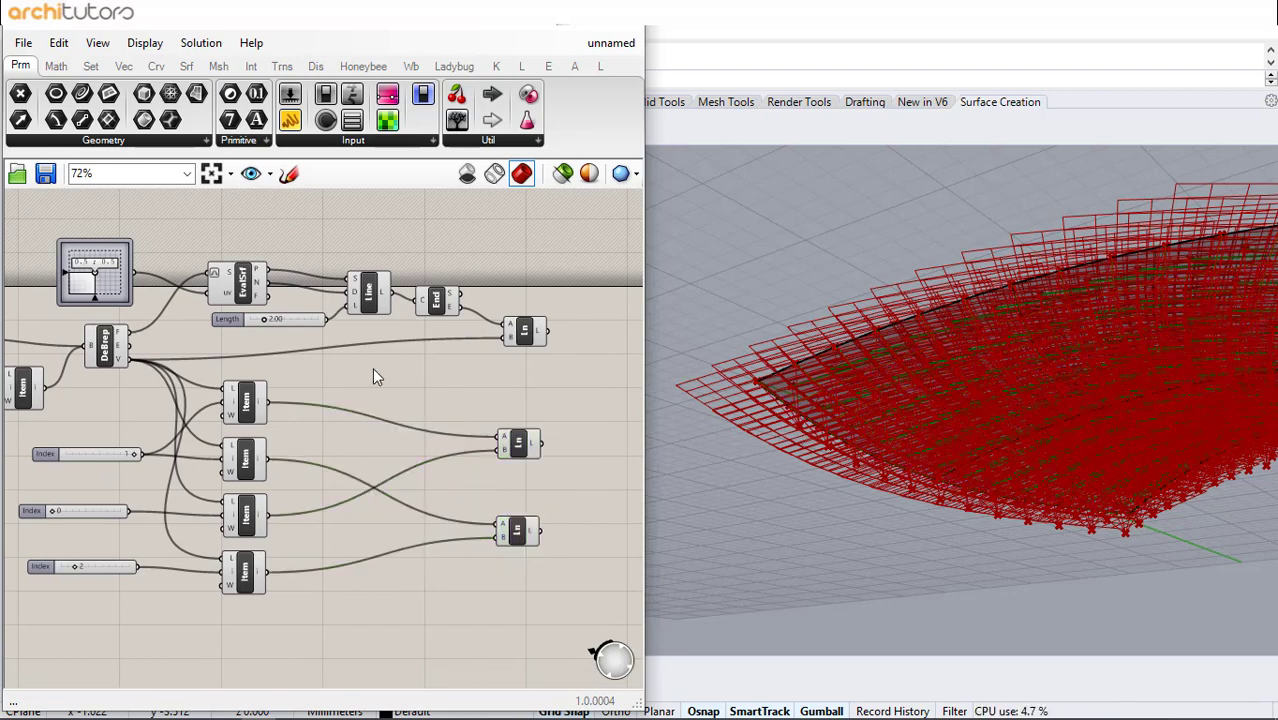
Turn off the preview of every component except the three final two-point Line components
scroll(448, 363, "down", 2)
scroll(529, 249, "down", 1)
left_click_drag(530, 243, 95, 516)
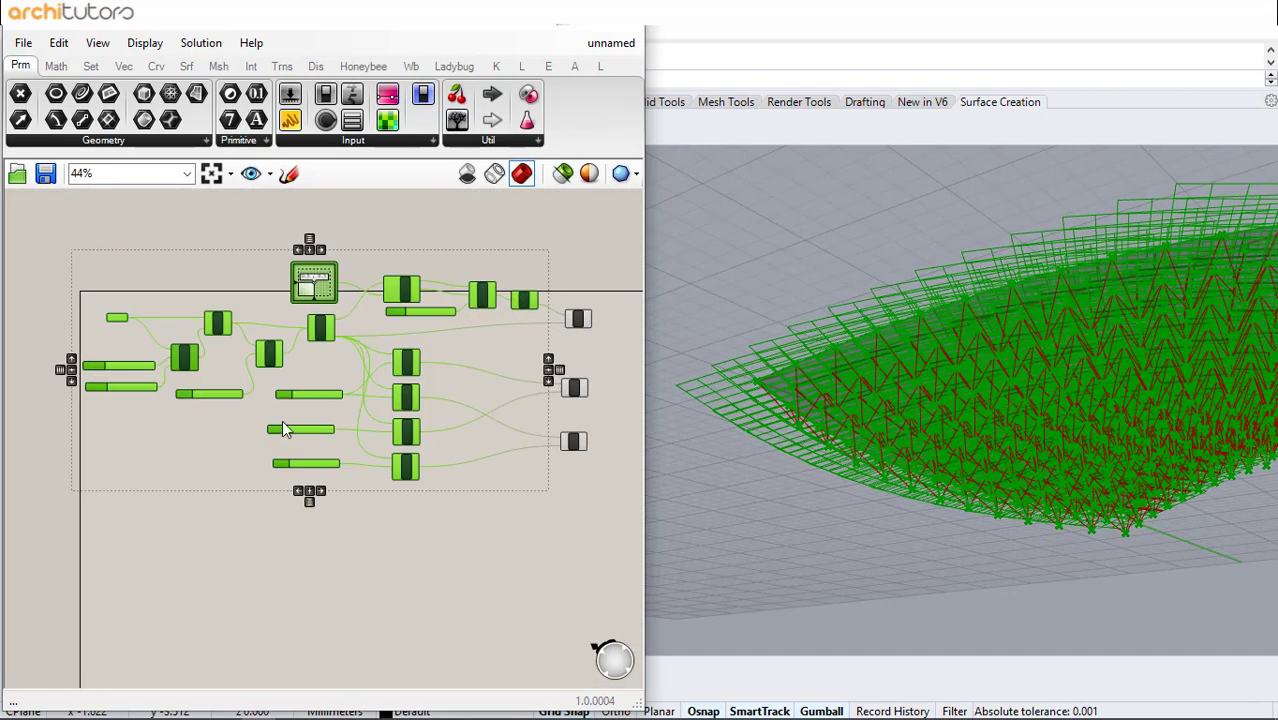
middle_click(254, 517)
left_click(311, 466)
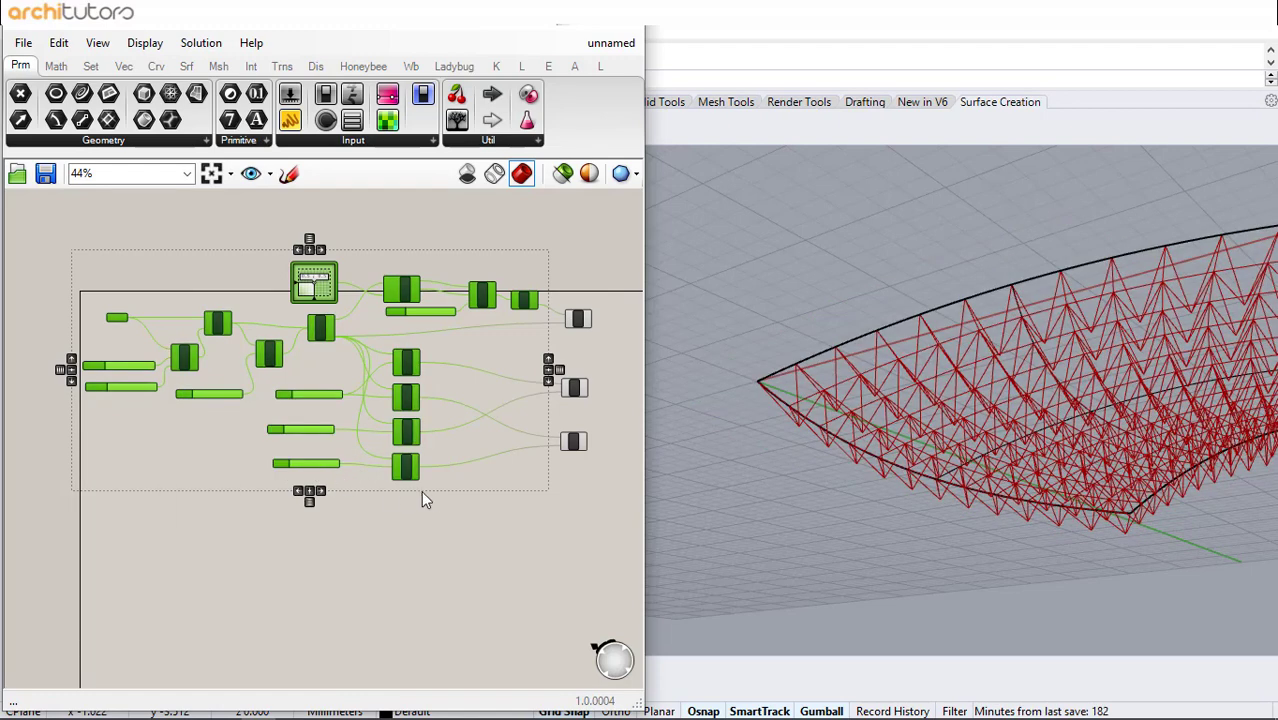
left_click(440, 475)
Add a Pipe component beyond the three final Line components
scroll(441, 364, "up", 3)
scroll(455, 329, "up", 2)
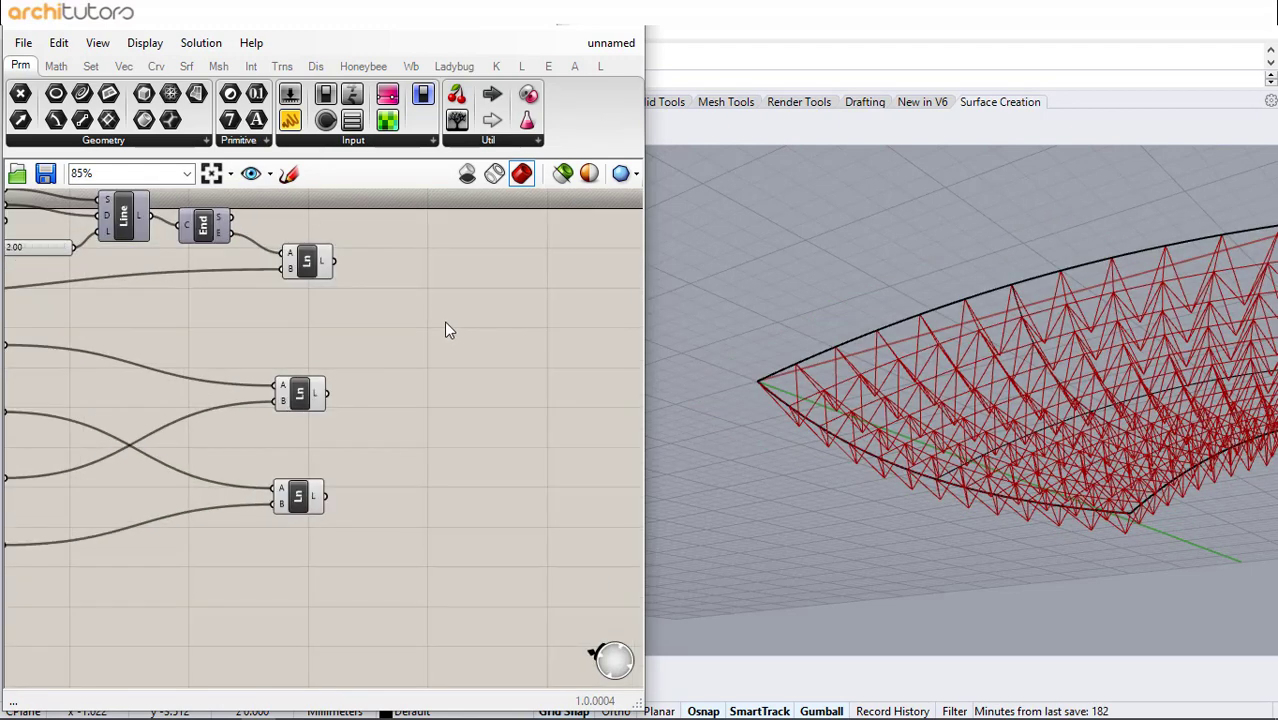
double_click(428, 330)
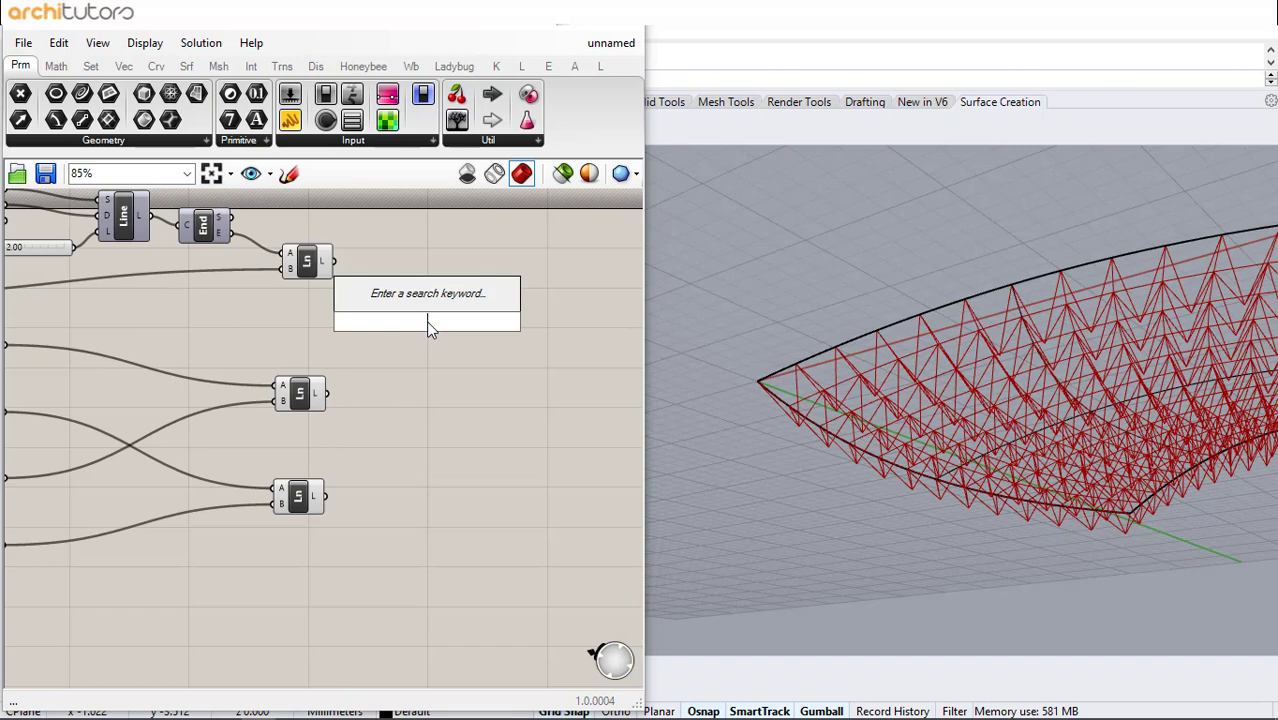
type("PIP")
key("Return")
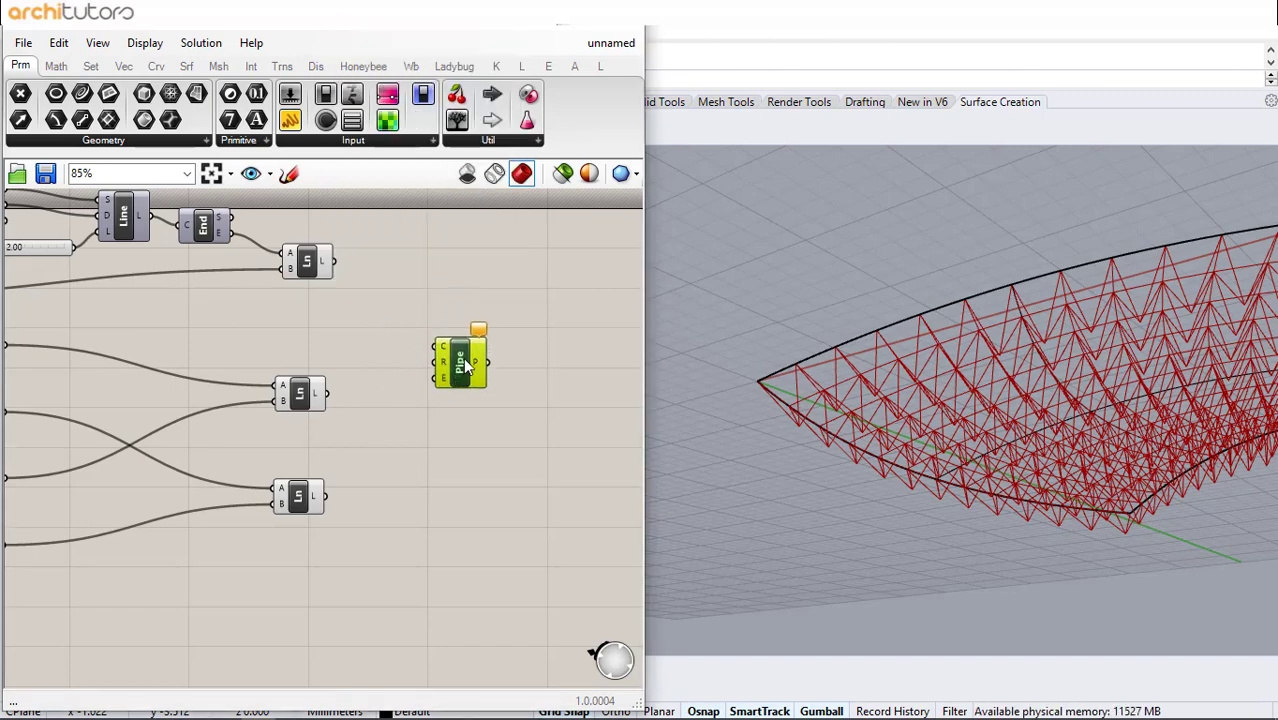
left_click_drag(449, 370, 467, 353)
Add a 0.05 number slider for the Pipe's radius and connect all three Line outputs to its curve input
scroll(322, 340, "up", 1)
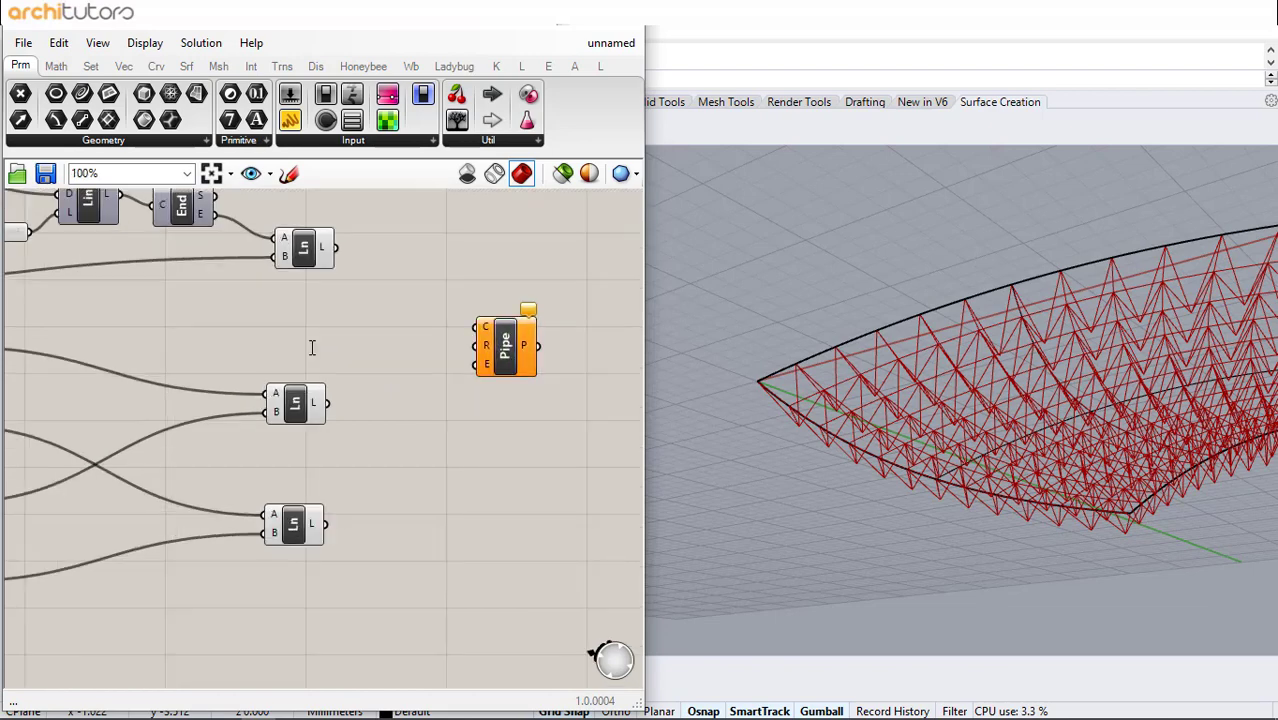
double_click(313, 347)
type("05")
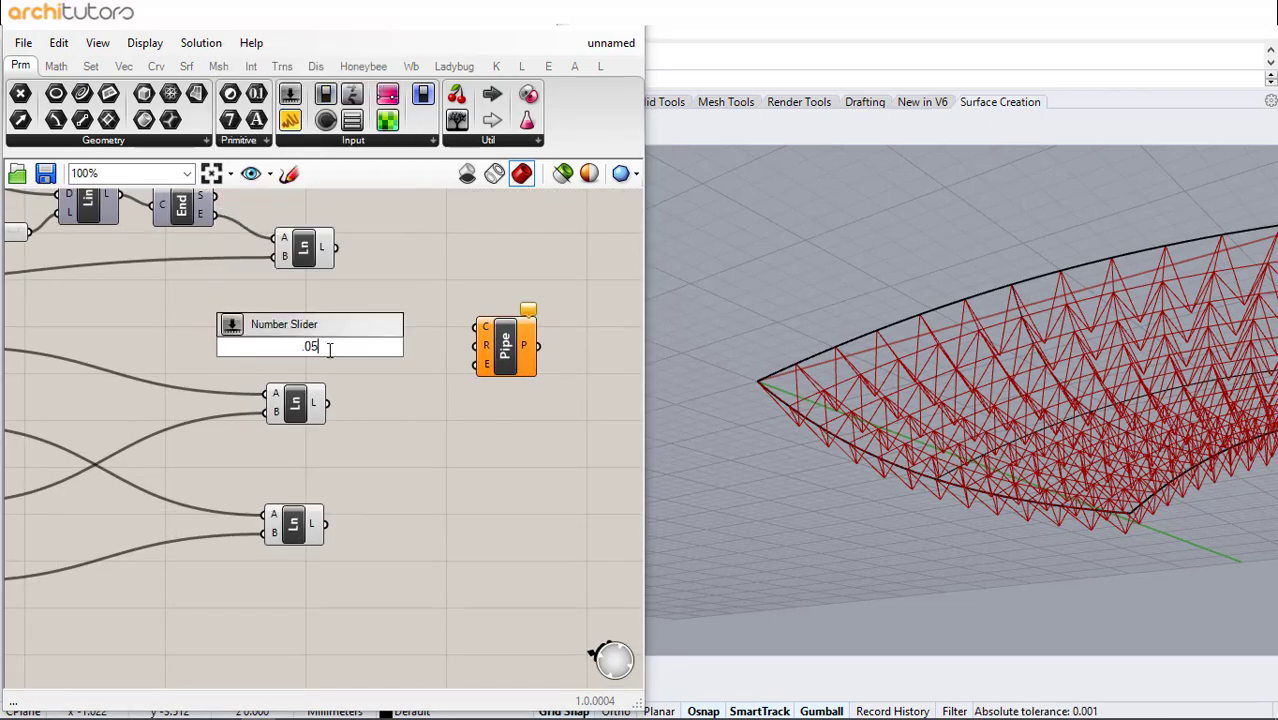
key("Return")
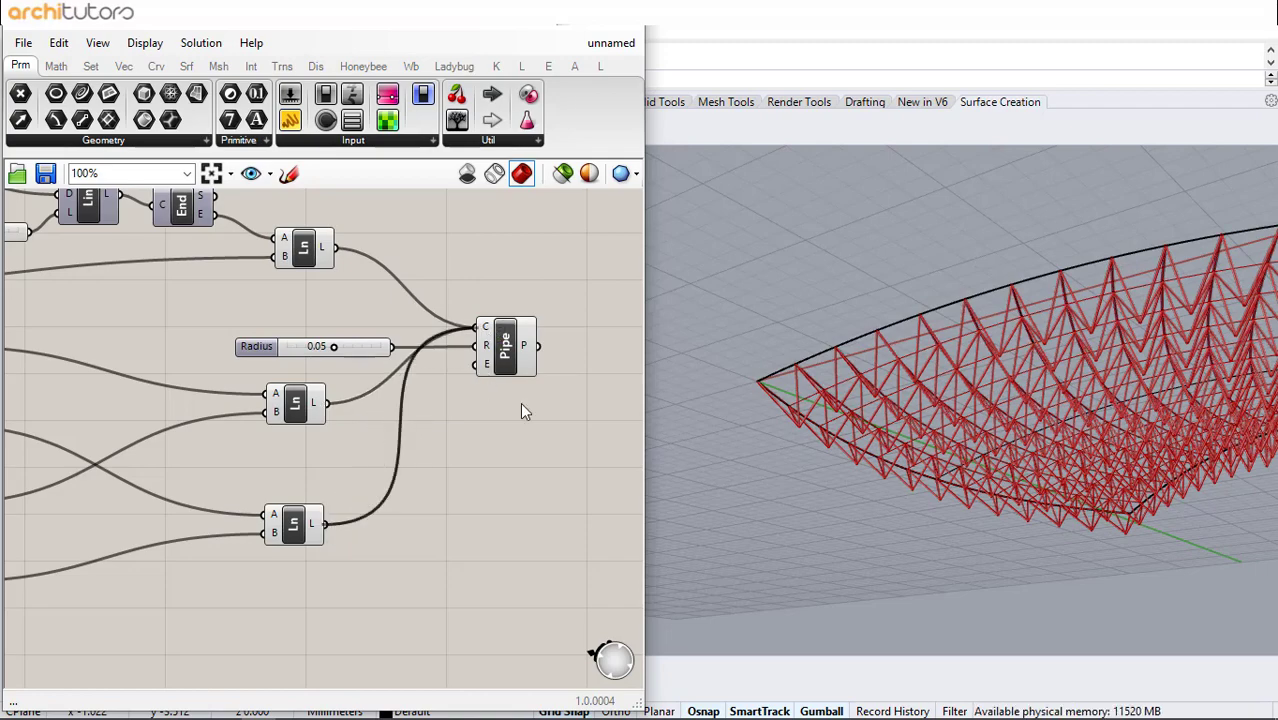
Examine the piped space-frame structure up close and from several angles
scroll(885, 378, "up", 10)
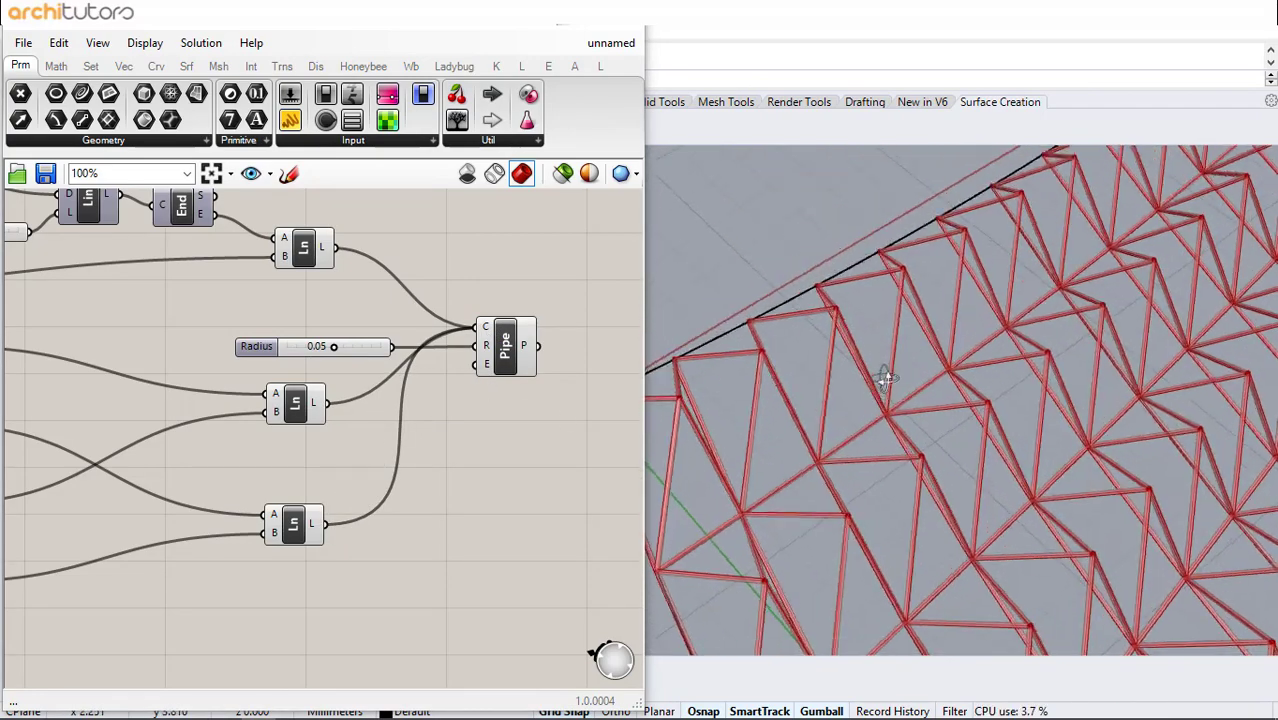
right_click_drag(885, 378, 834, 447)
scroll(834, 475, "up", 10)
scroll(860, 432, "down", 12)
scroll(1018, 362, "up", 5)
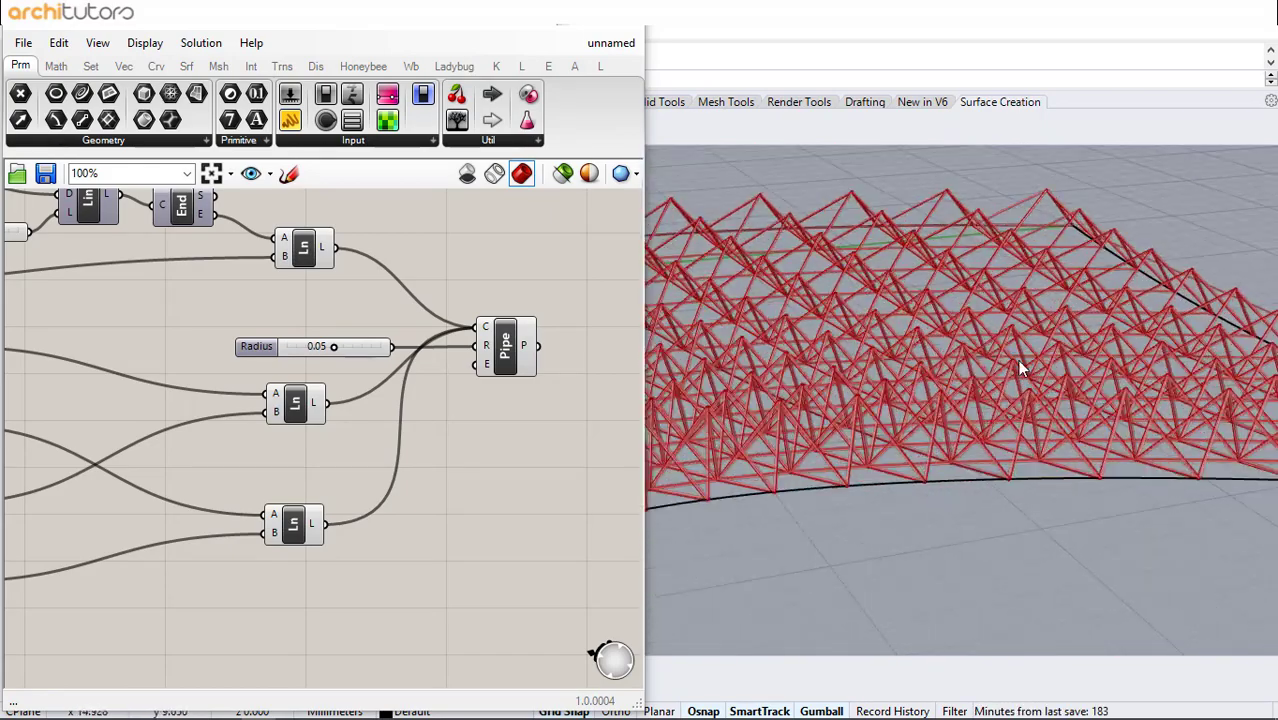
right_click_drag(1017, 368, 941, 374)
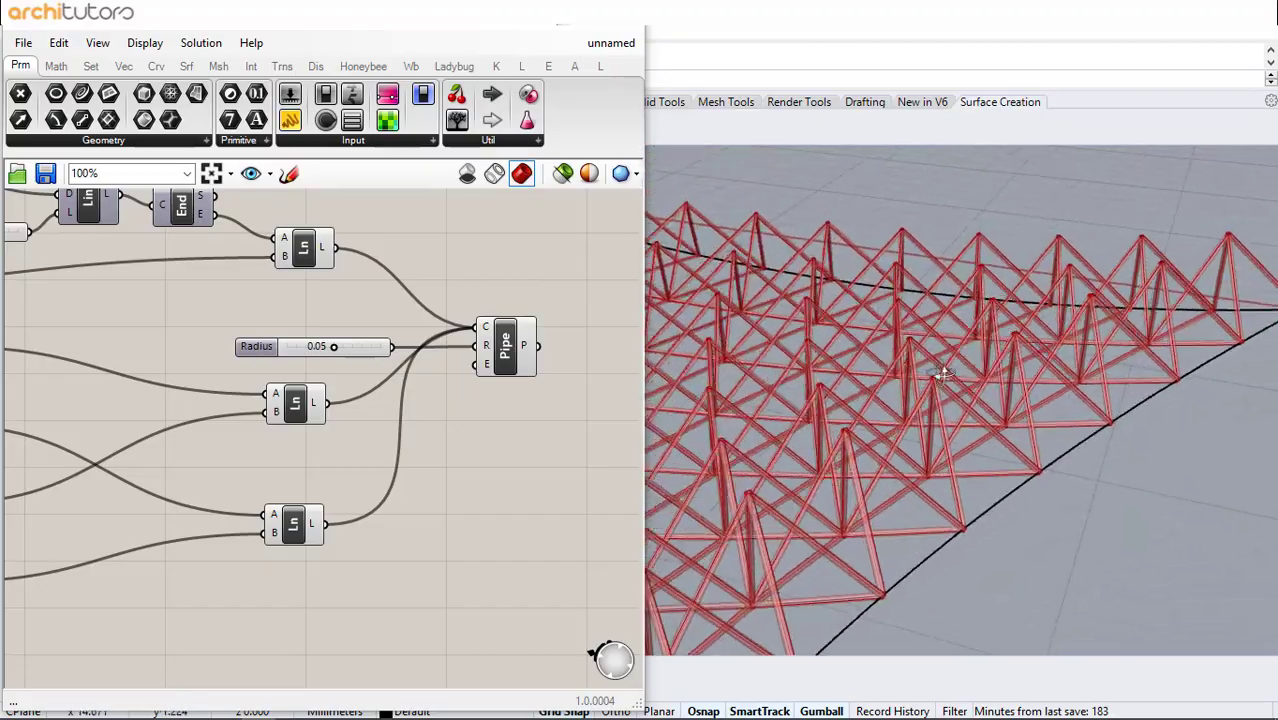
scroll(943, 373, "up", 3)
scroll(943, 373, "down", 2)
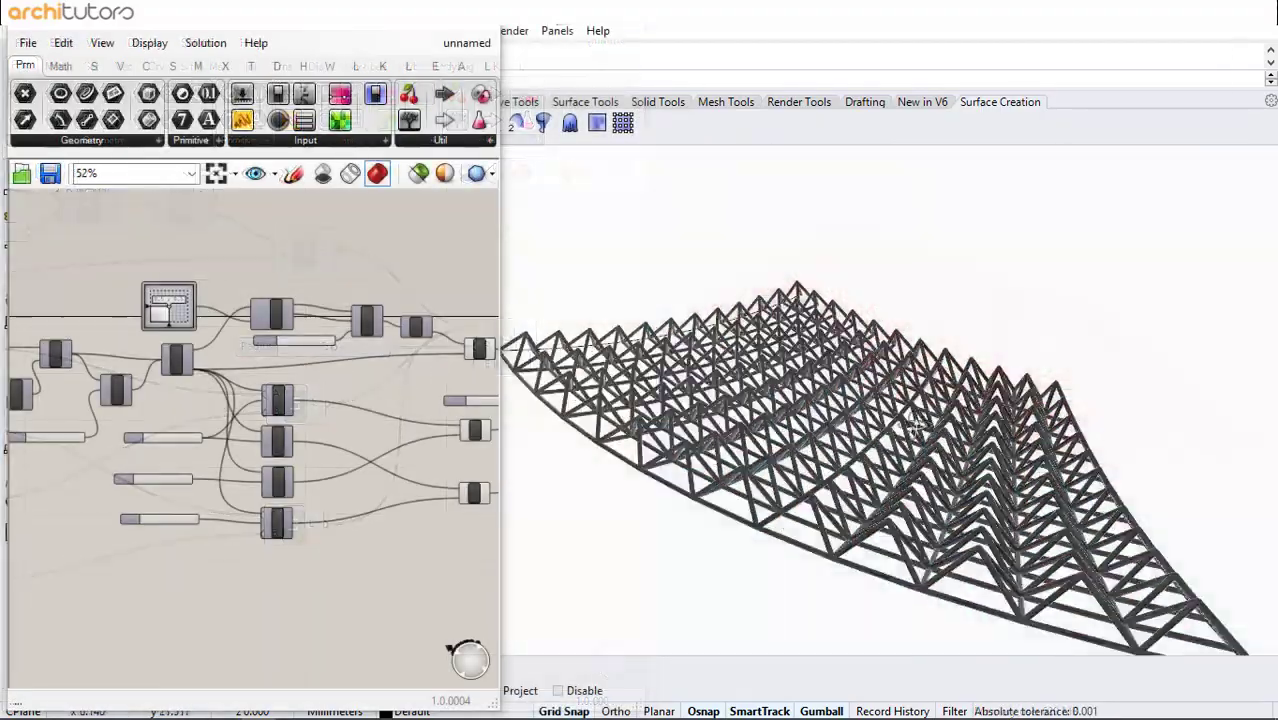
scroll(918, 427, "up", 5)
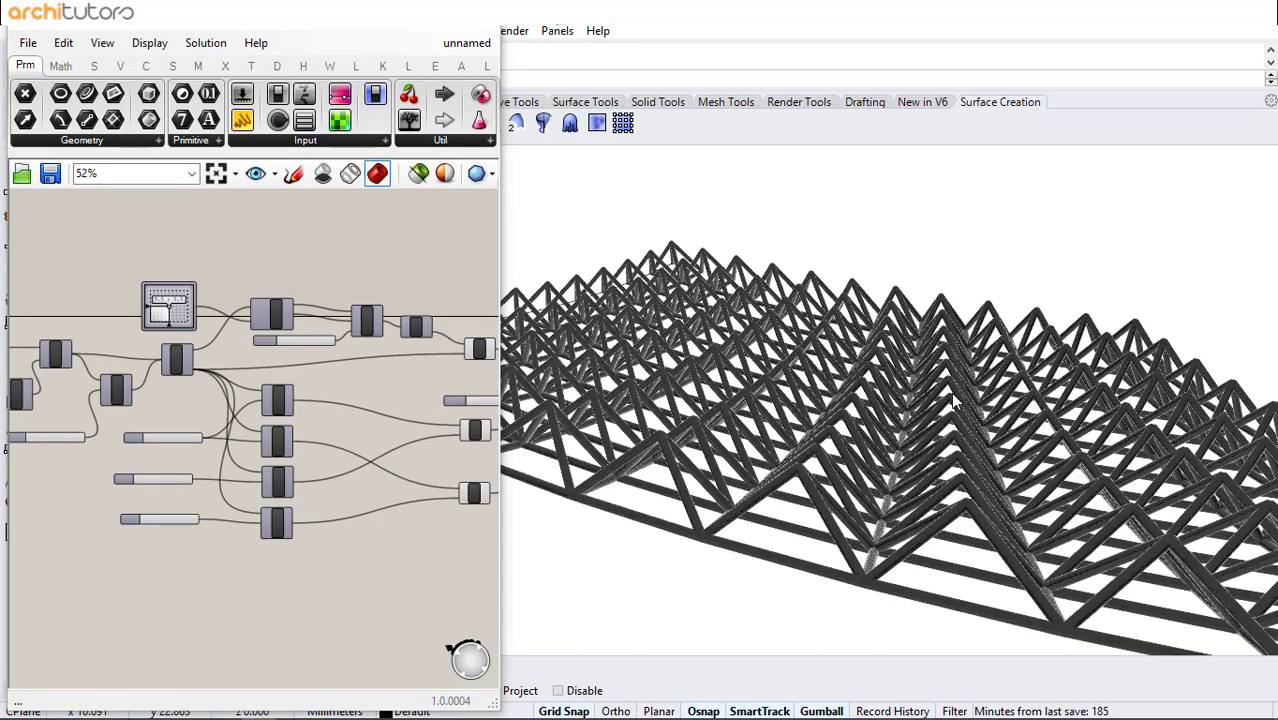
right_click_drag(941, 395, 905, 399)
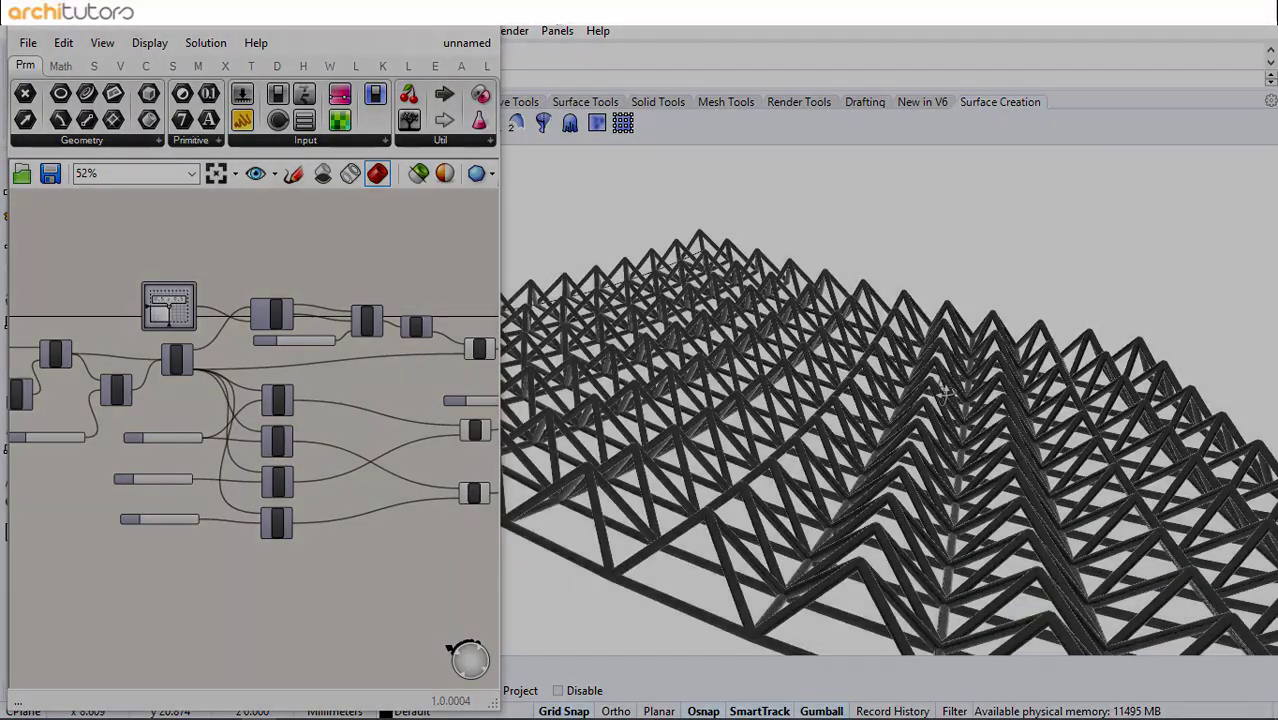